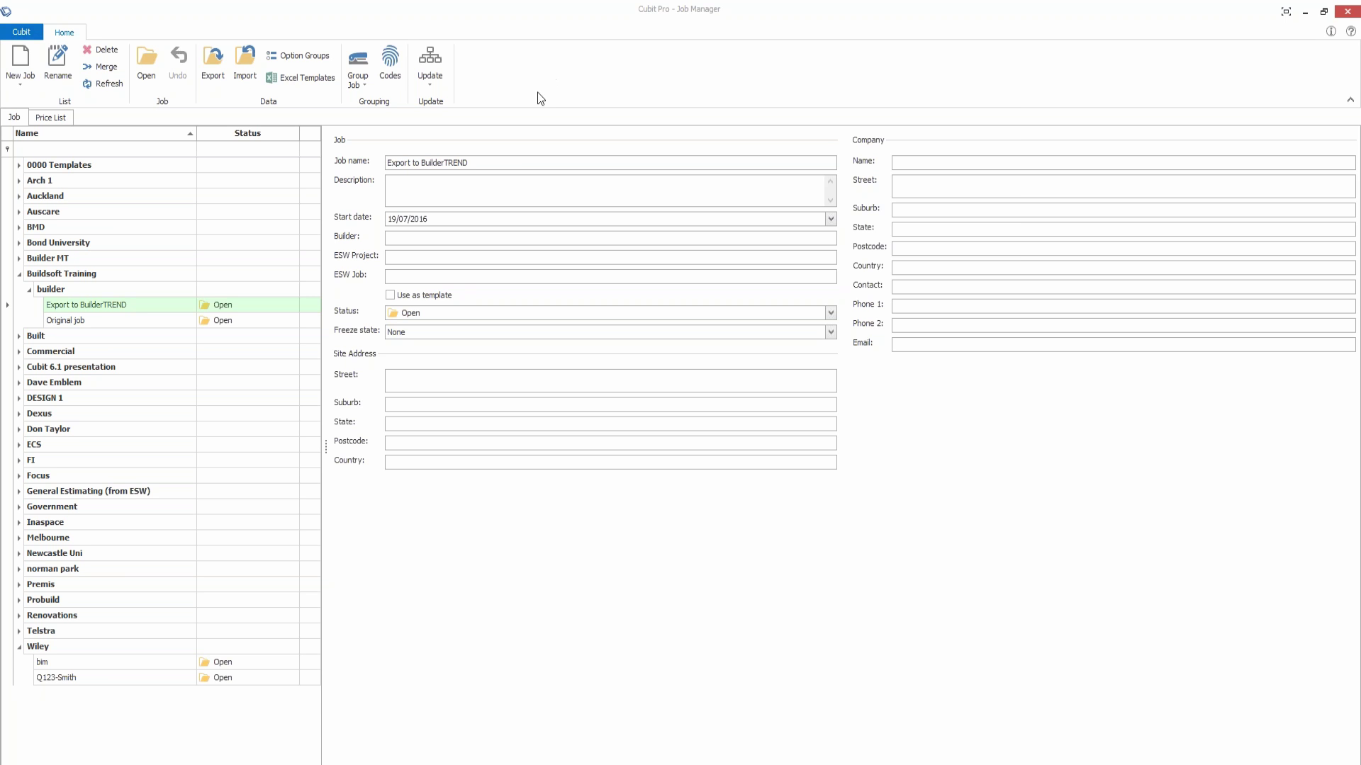
# Step: Show the Rate grouping codes and select the BT set to list BuilderTREND codes from 1010
pyautogui.click(394, 75)
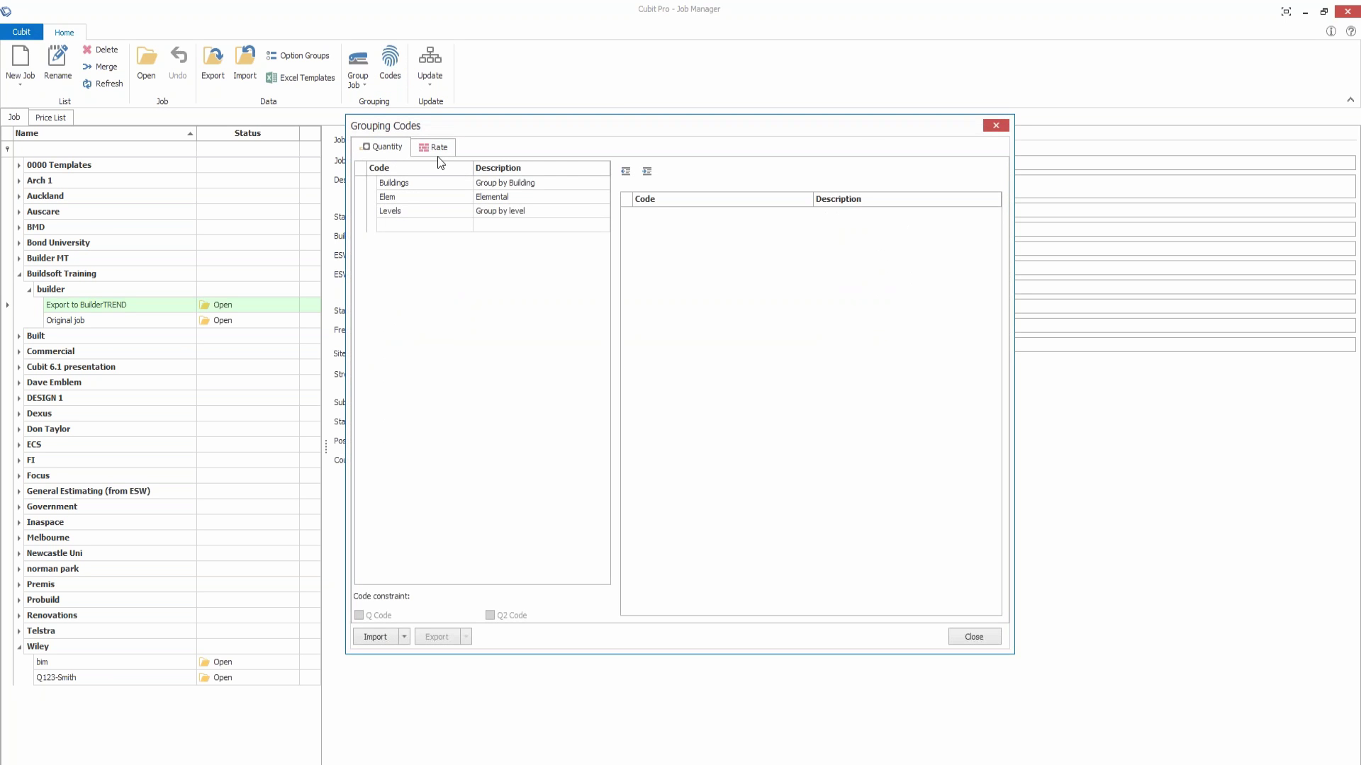
pyautogui.click(436, 150)
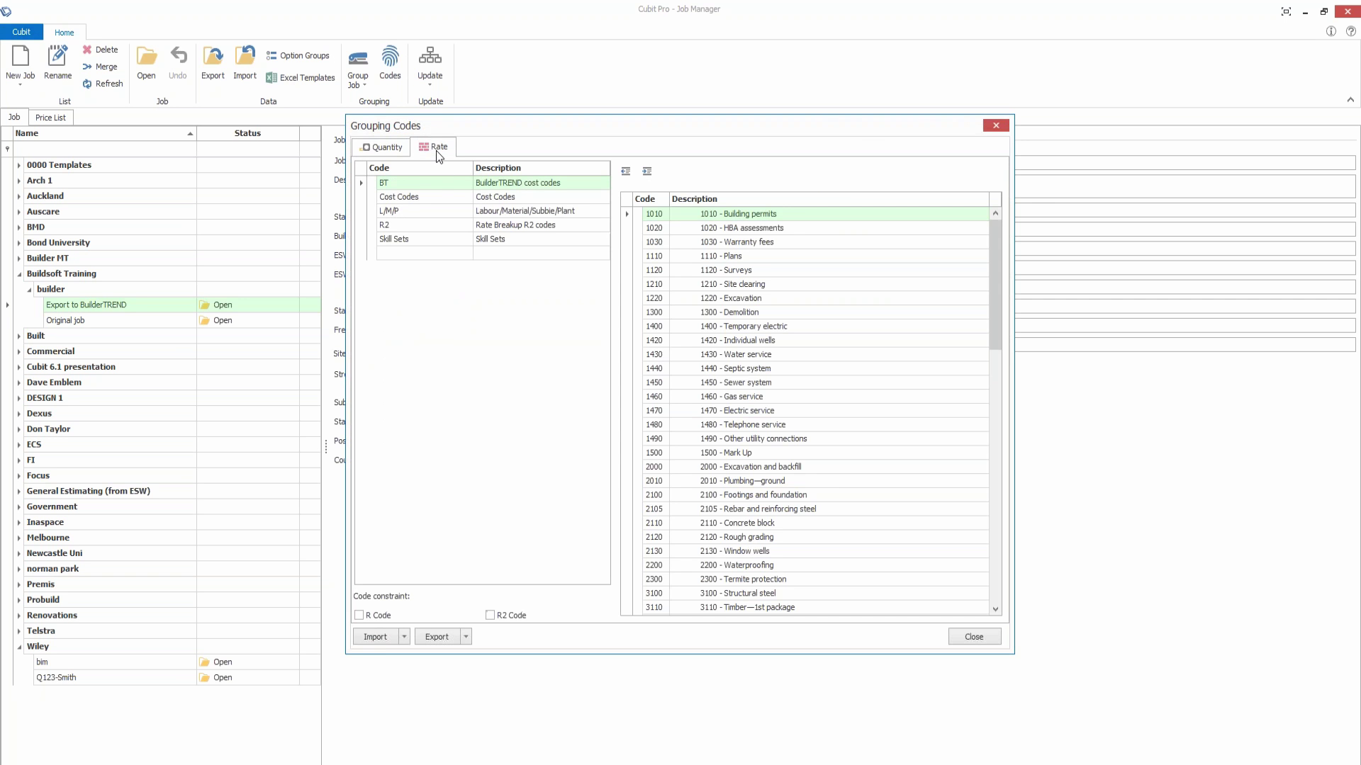
pyautogui.click(404, 637)
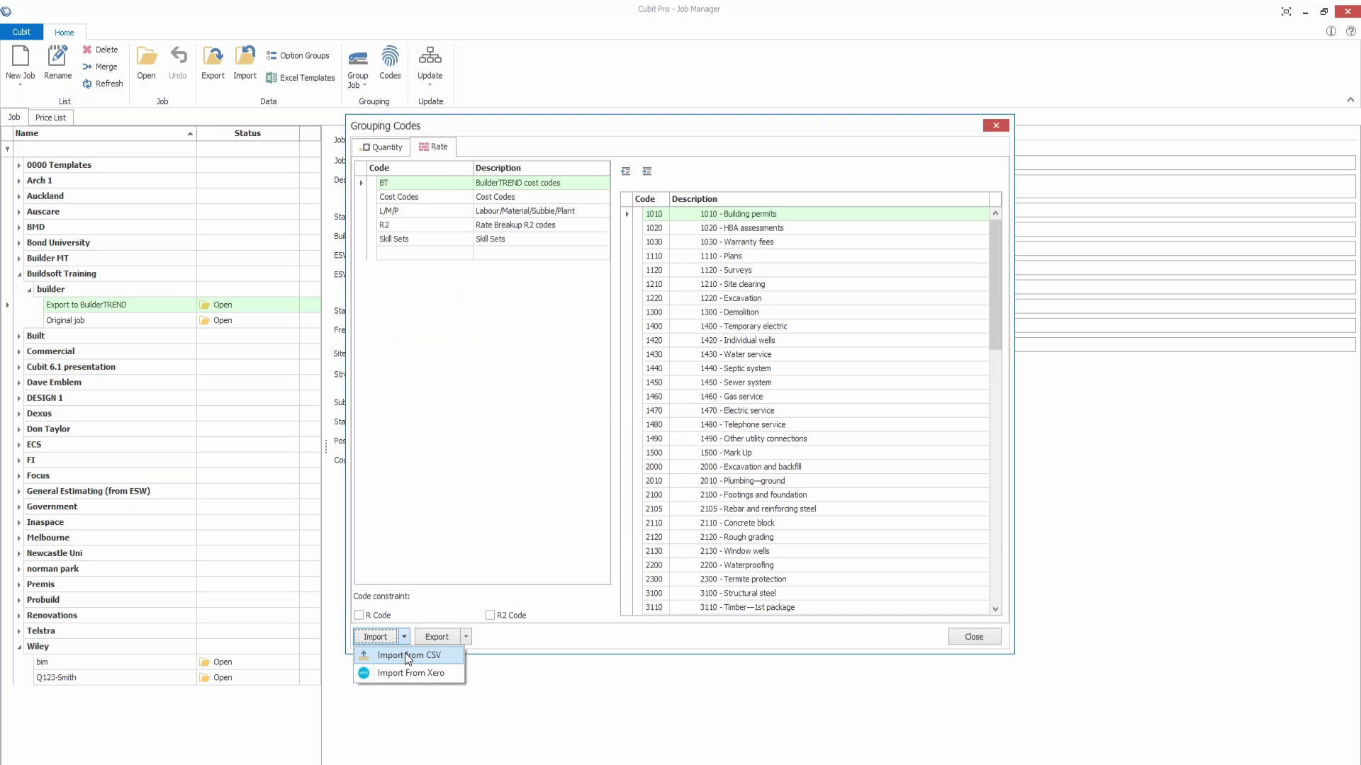
pyautogui.click(512, 650)
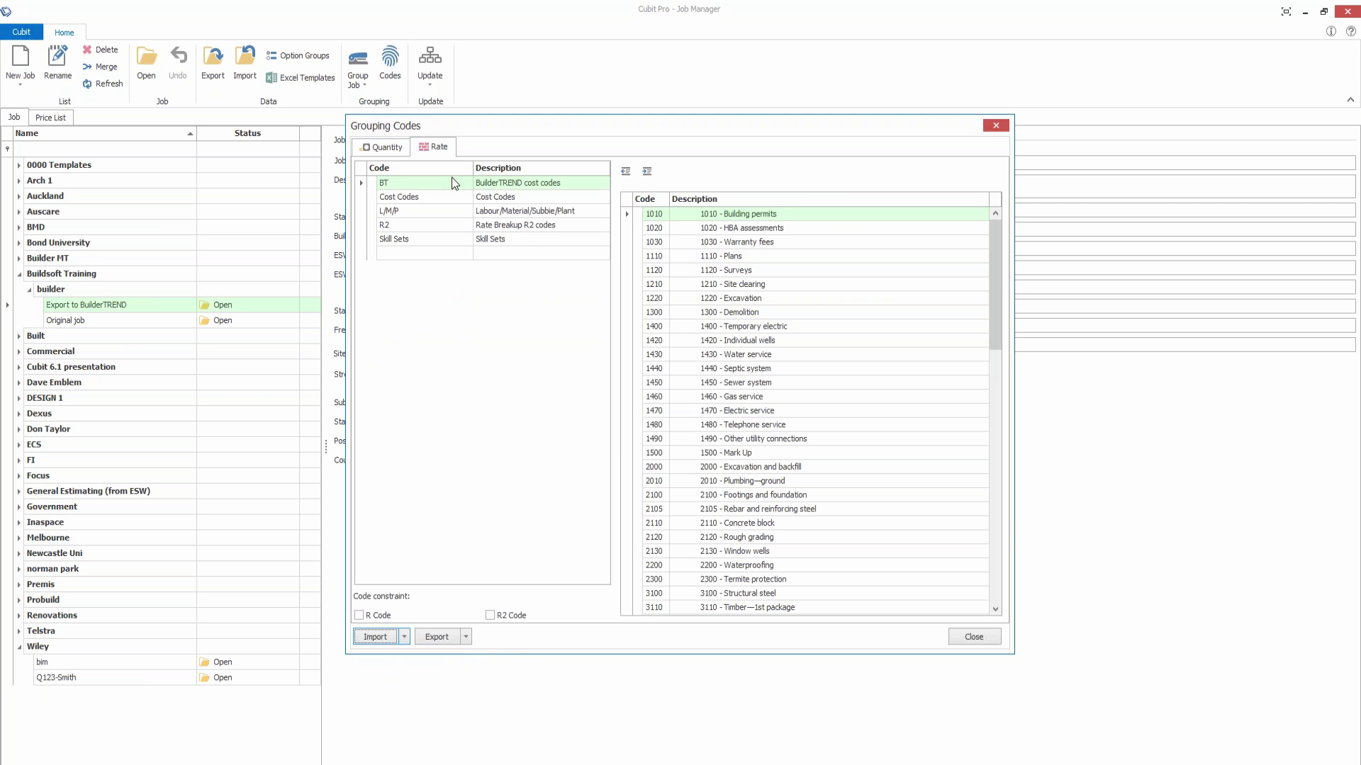
pyautogui.click(546, 185)
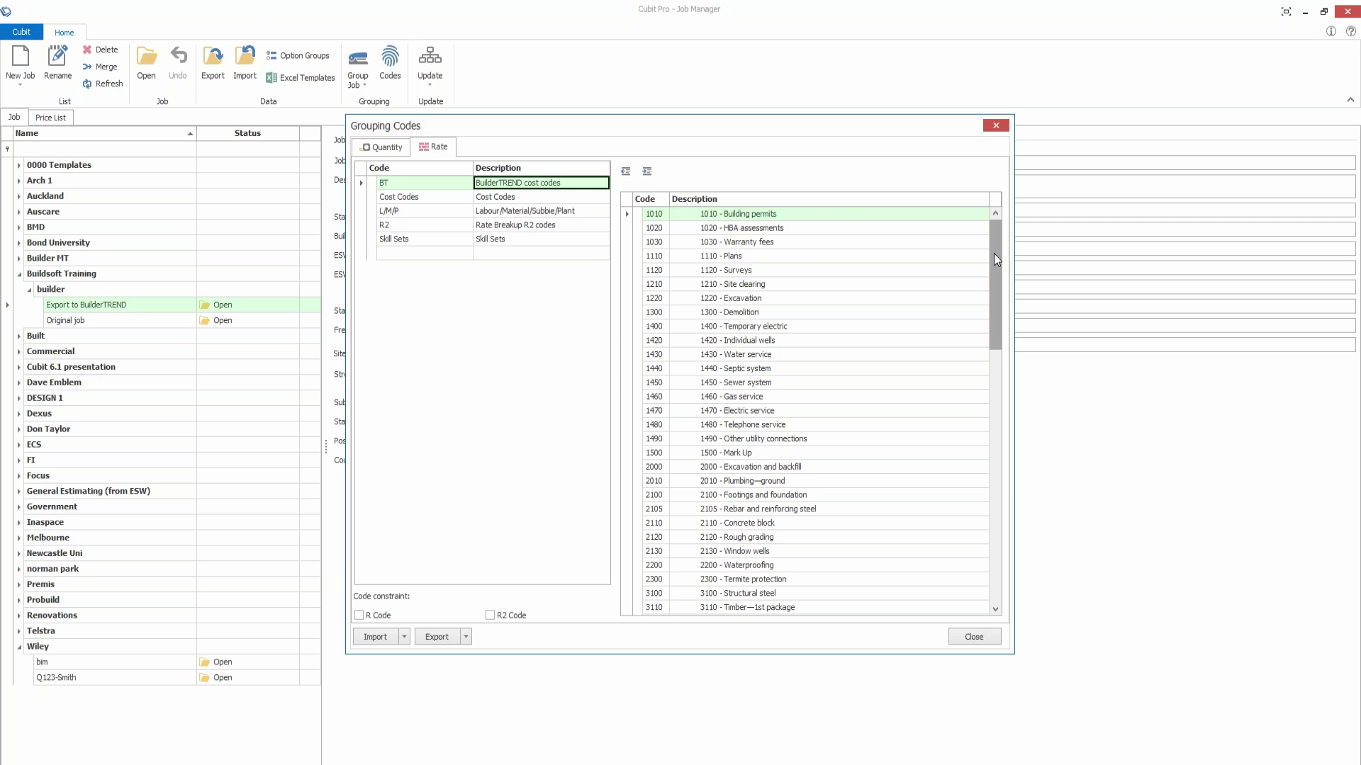
pyautogui.moveTo(994, 253); pyautogui.dragTo(938, 243)
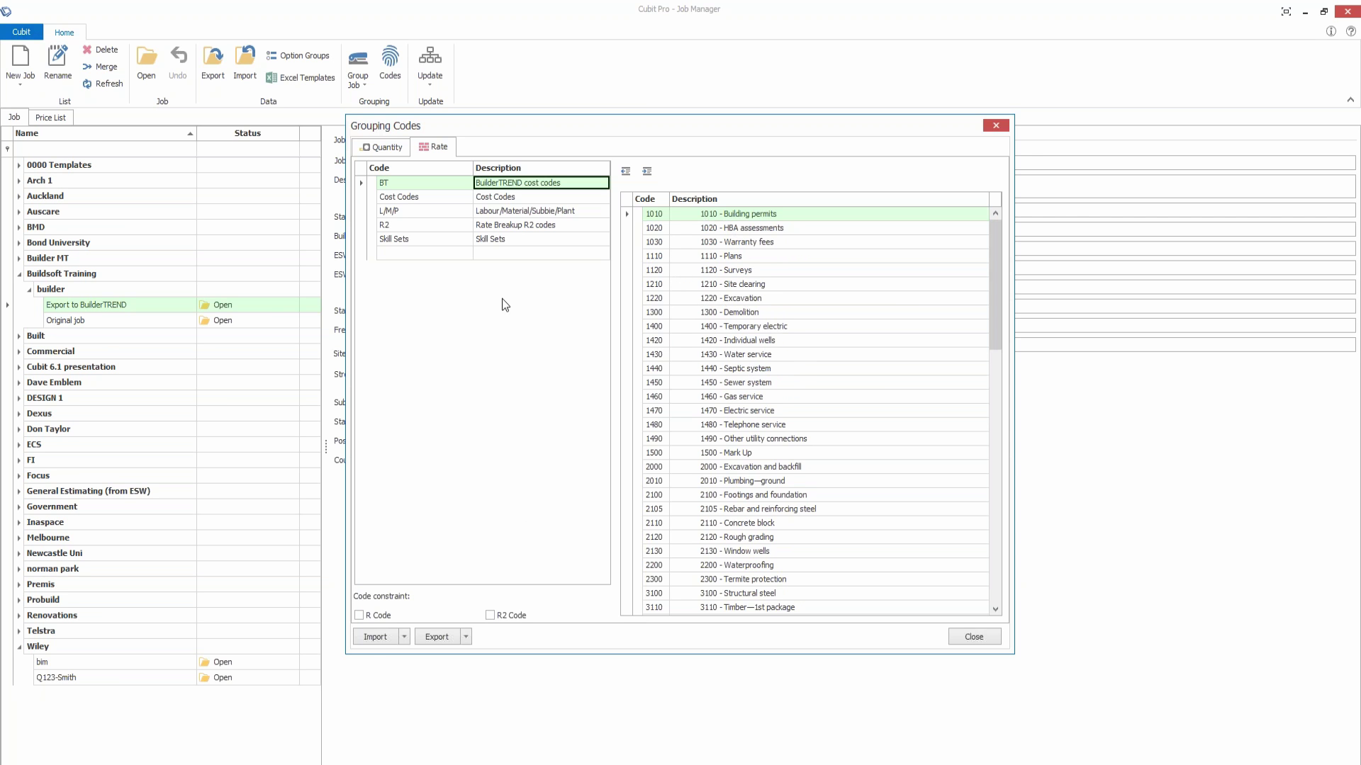
pyautogui.click(403, 637)
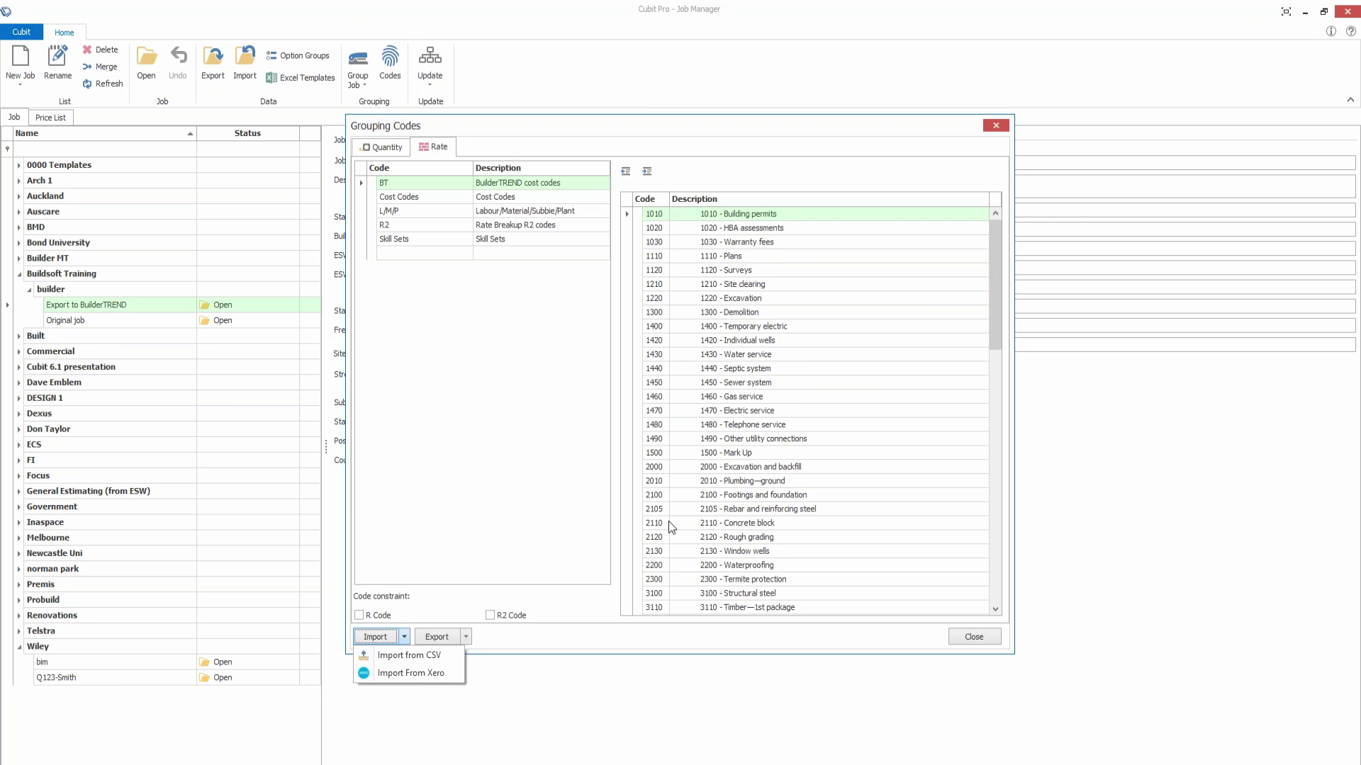
pyautogui.click(509, 457)
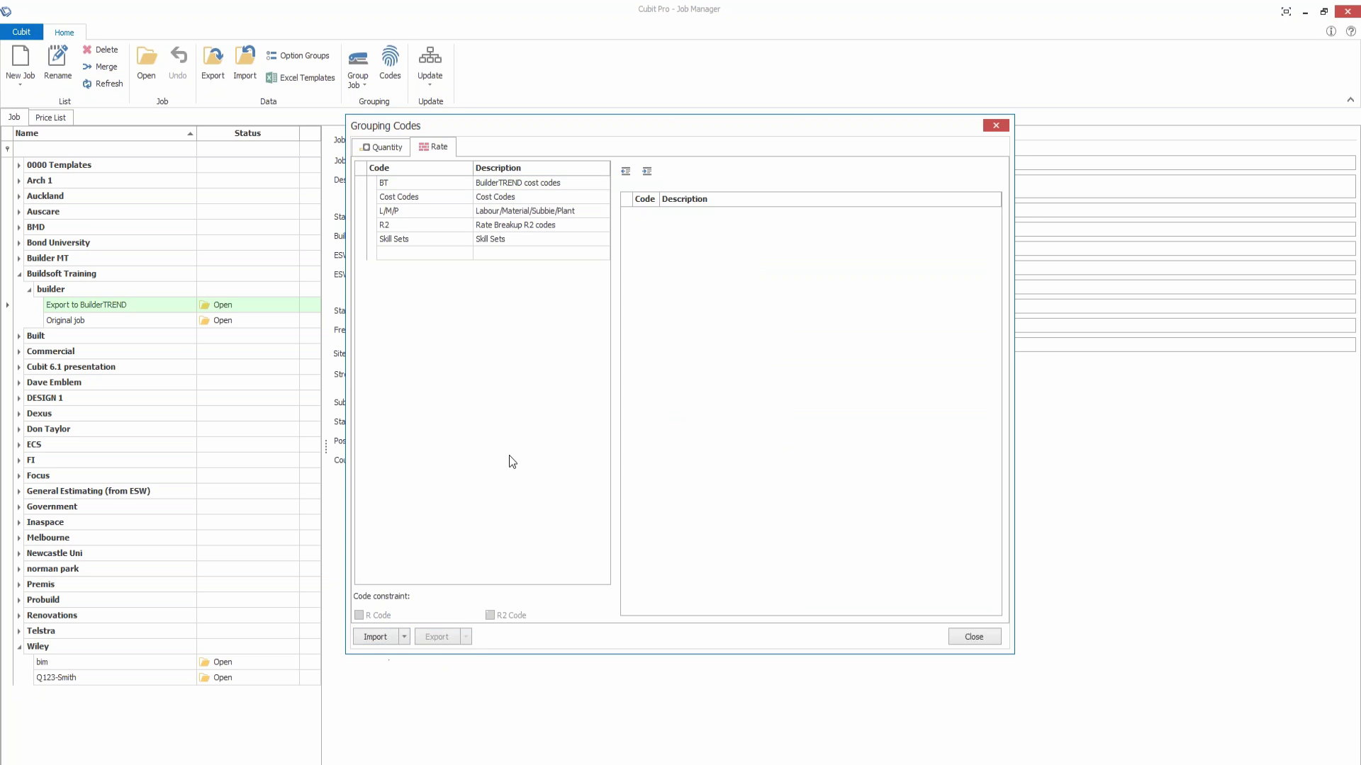
pyautogui.click(514, 183)
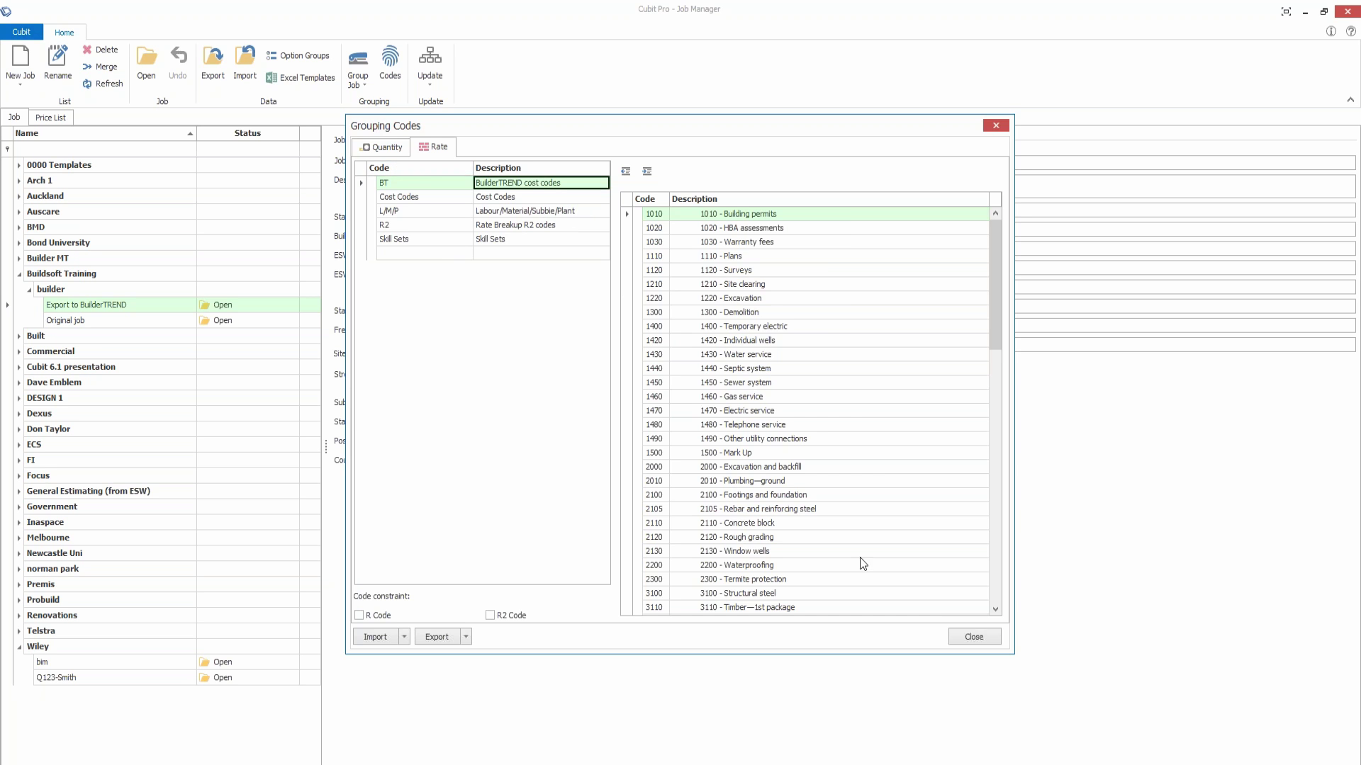
# Step: Close Grouping Codes, open the Export to BuilderTREND estimate and map BT as Rate and account group
pyautogui.click(973, 636)
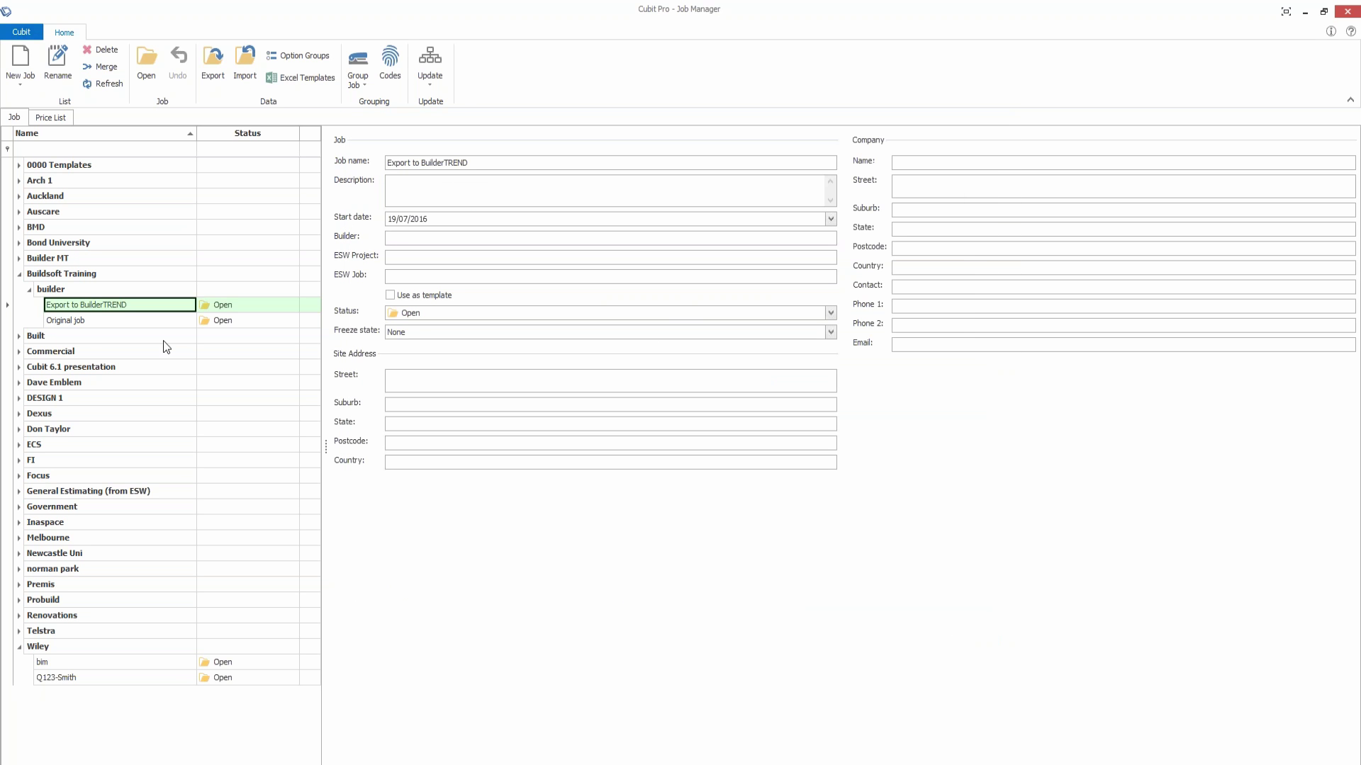
pyautogui.doubleClick(107, 307)
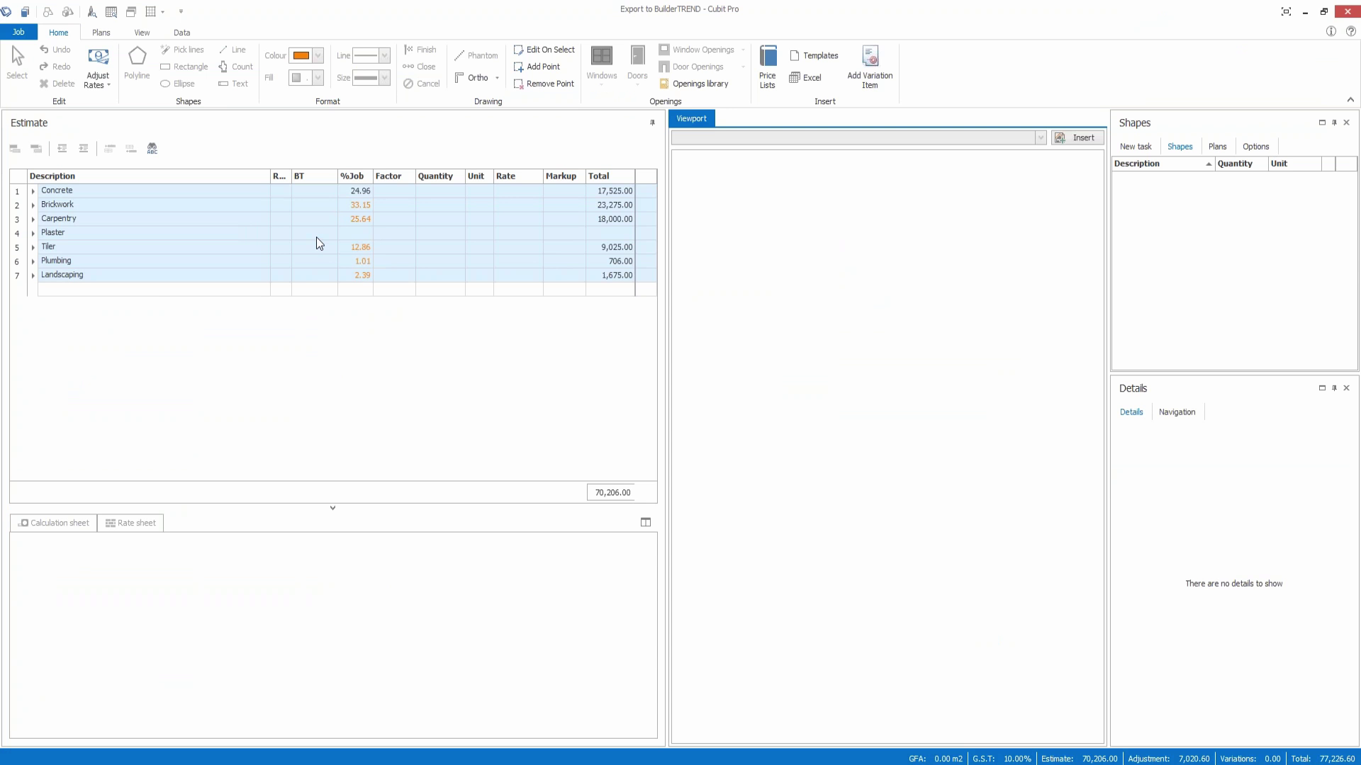
pyautogui.click(185, 35)
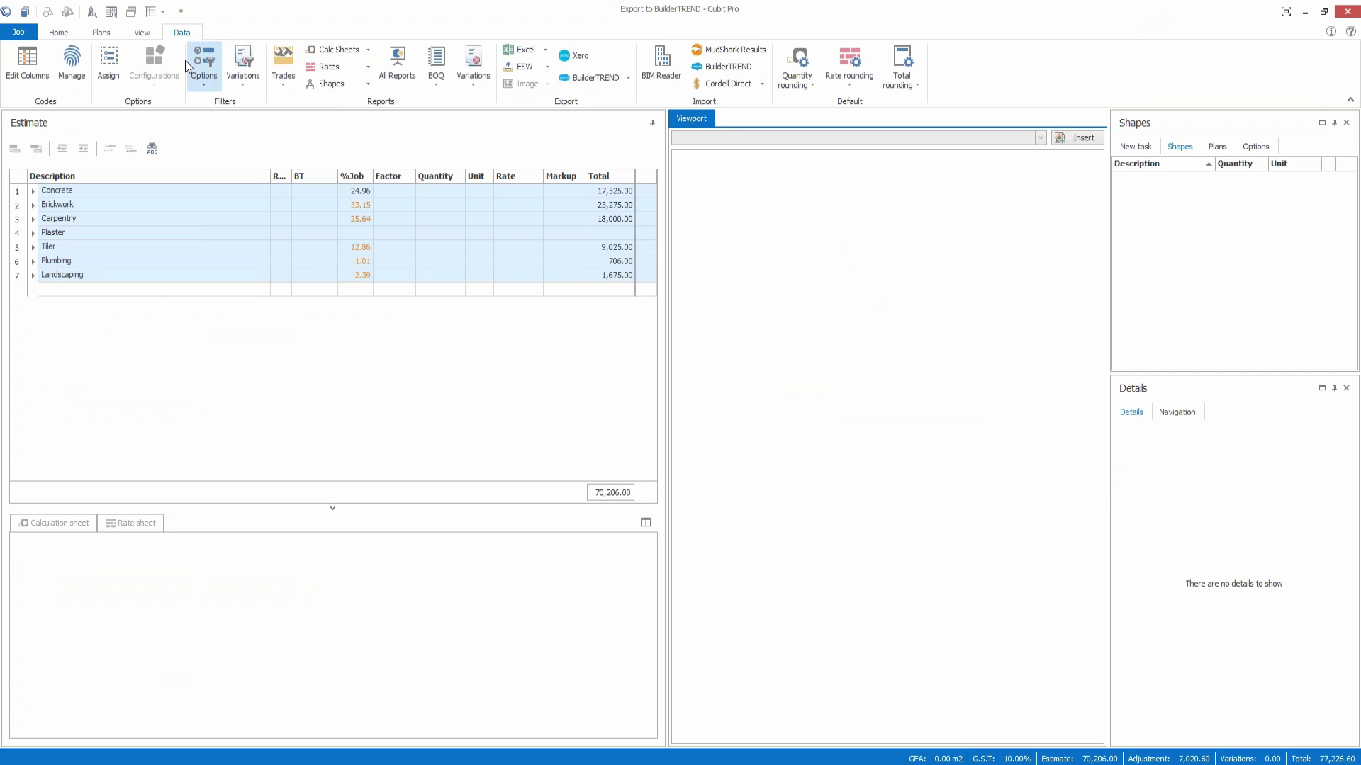
pyautogui.click(31, 68)
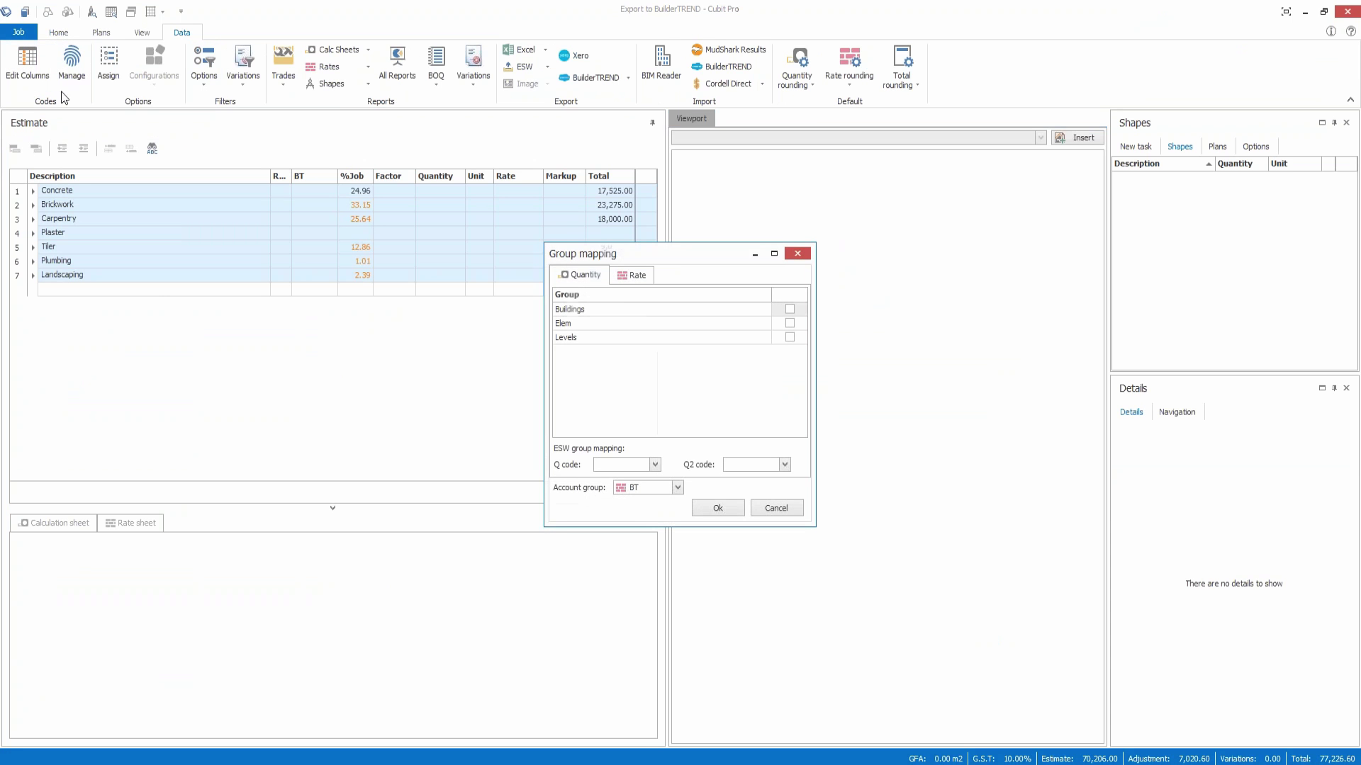
pyautogui.click(634, 279)
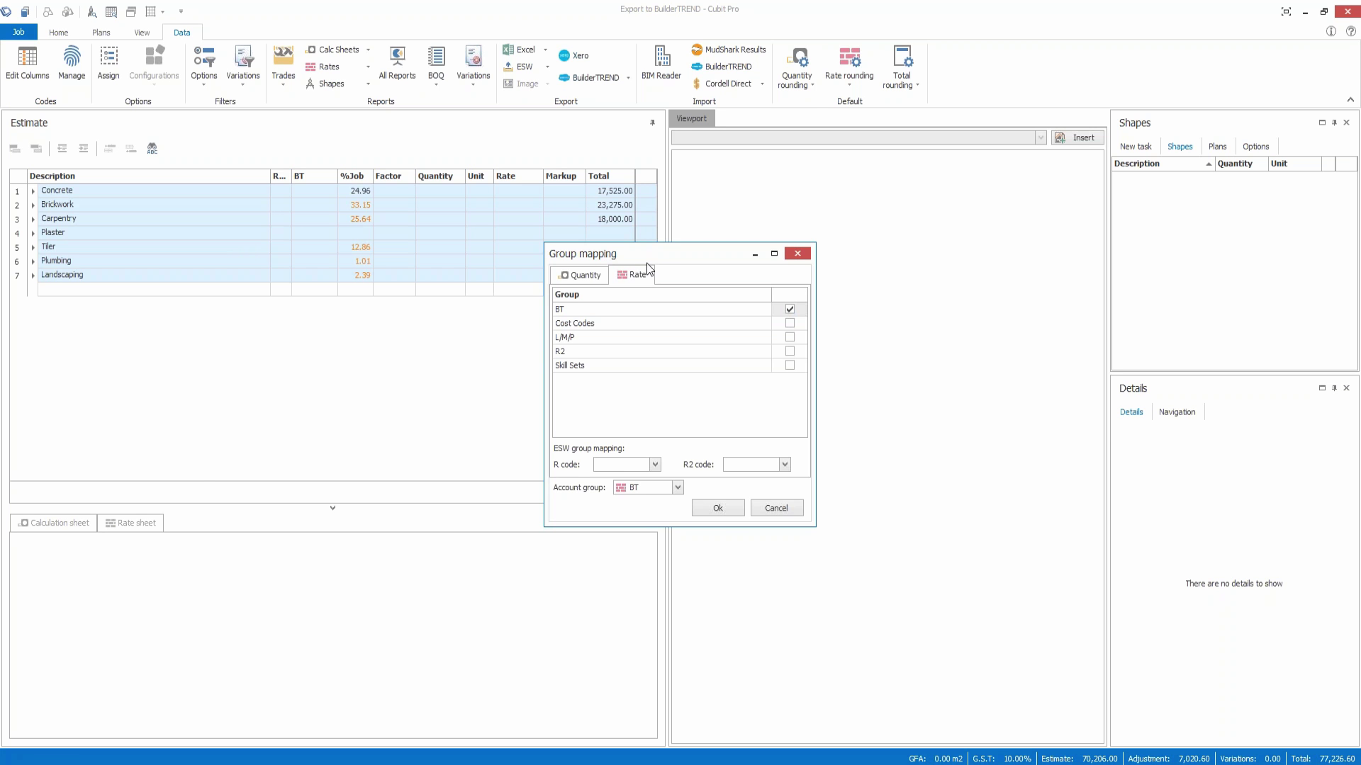
pyautogui.click(717, 508)
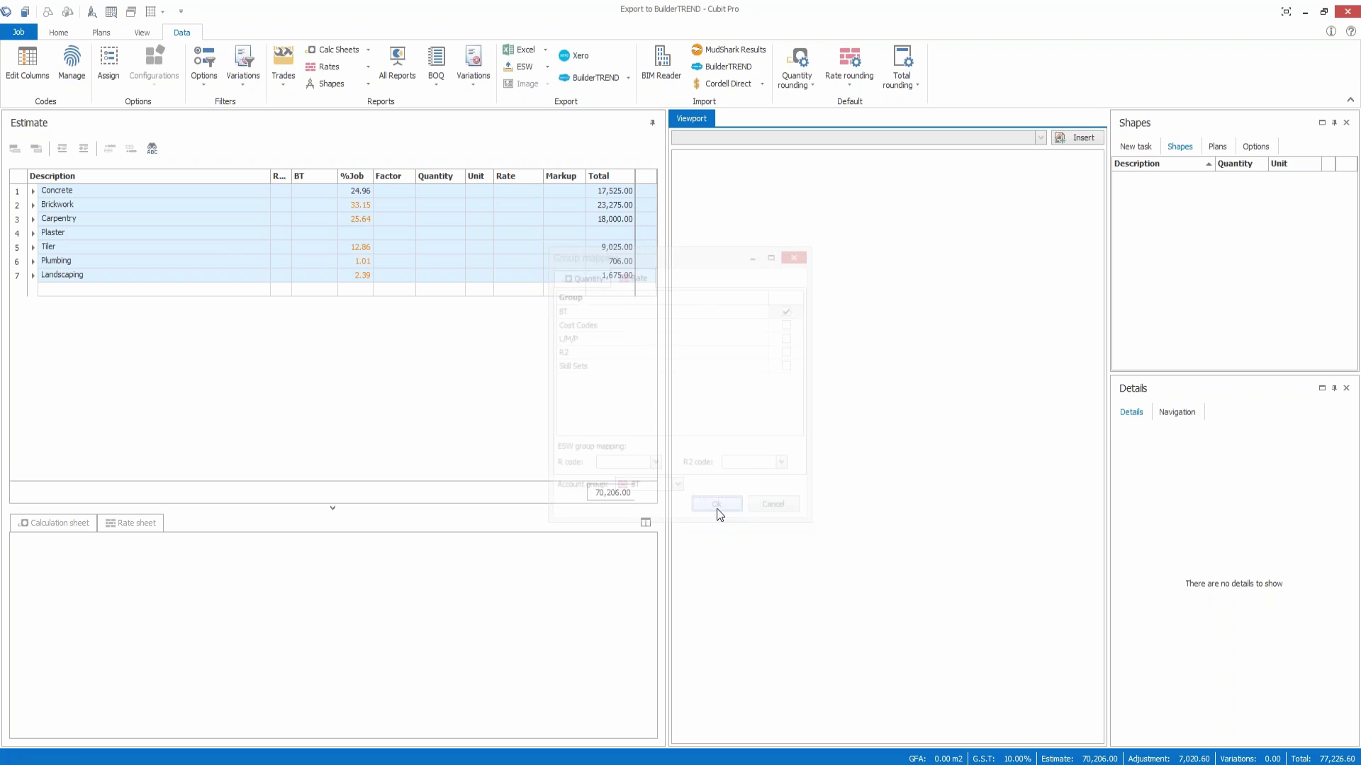
# Step: Expand all trades, recode Trim and grade under slab to 2110 Concrete block, keep slab at 2105
pyautogui.rightClick(182, 216)
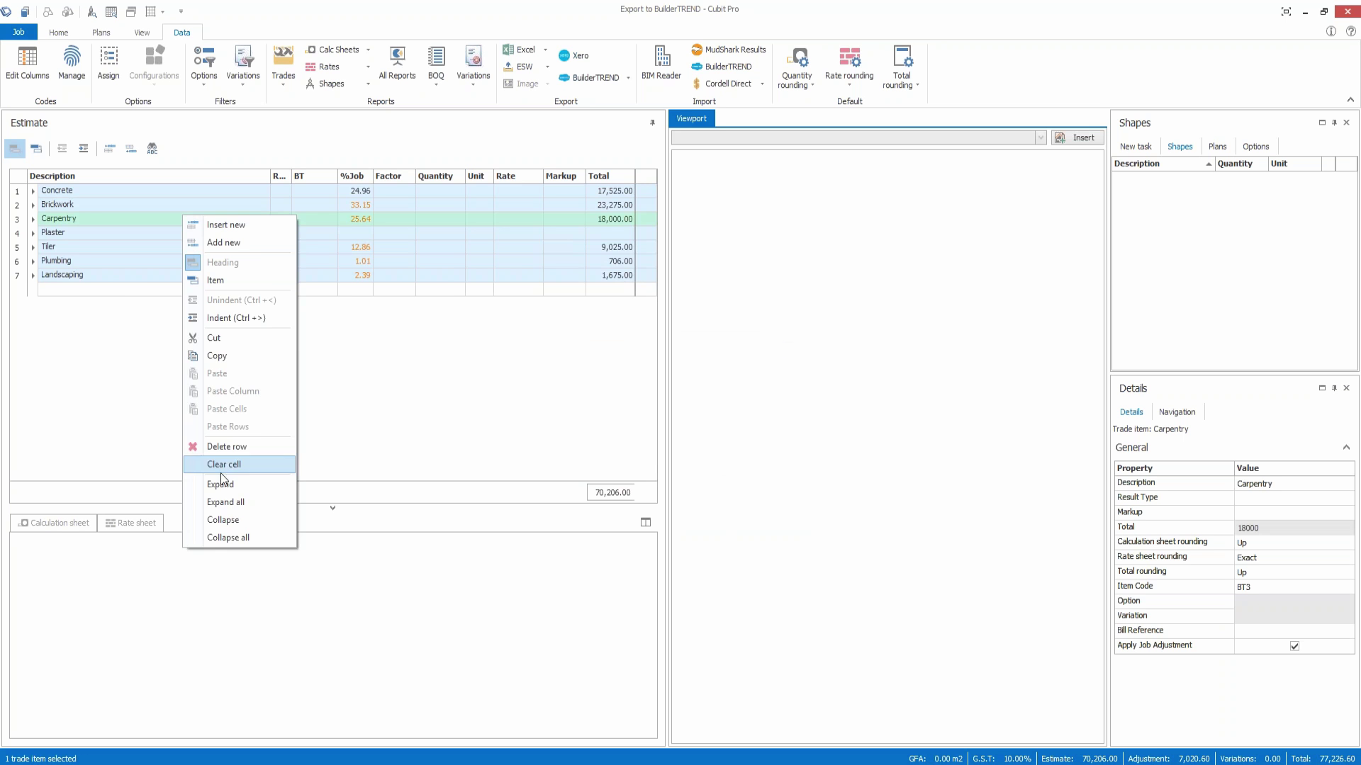
pyautogui.click(237, 503)
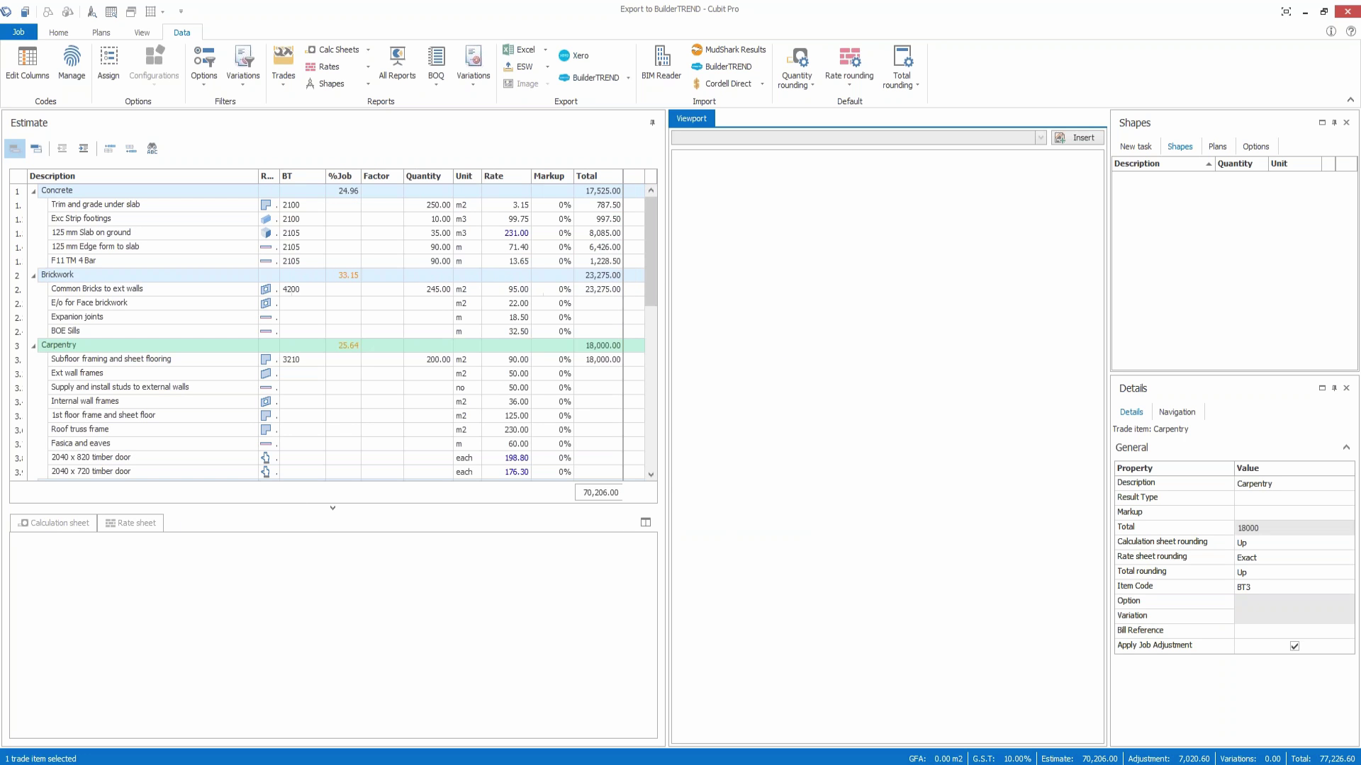
pyautogui.click(316, 206)
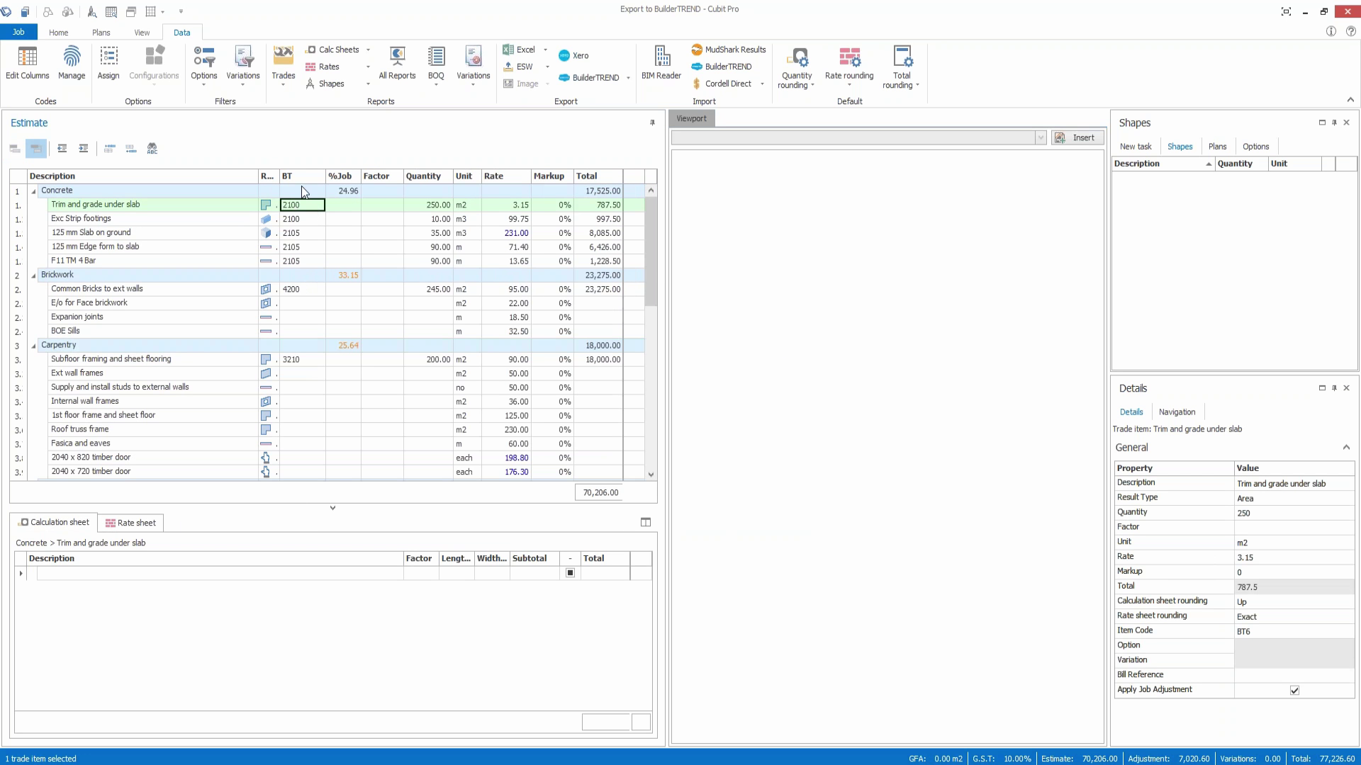
pyautogui.click(313, 203)
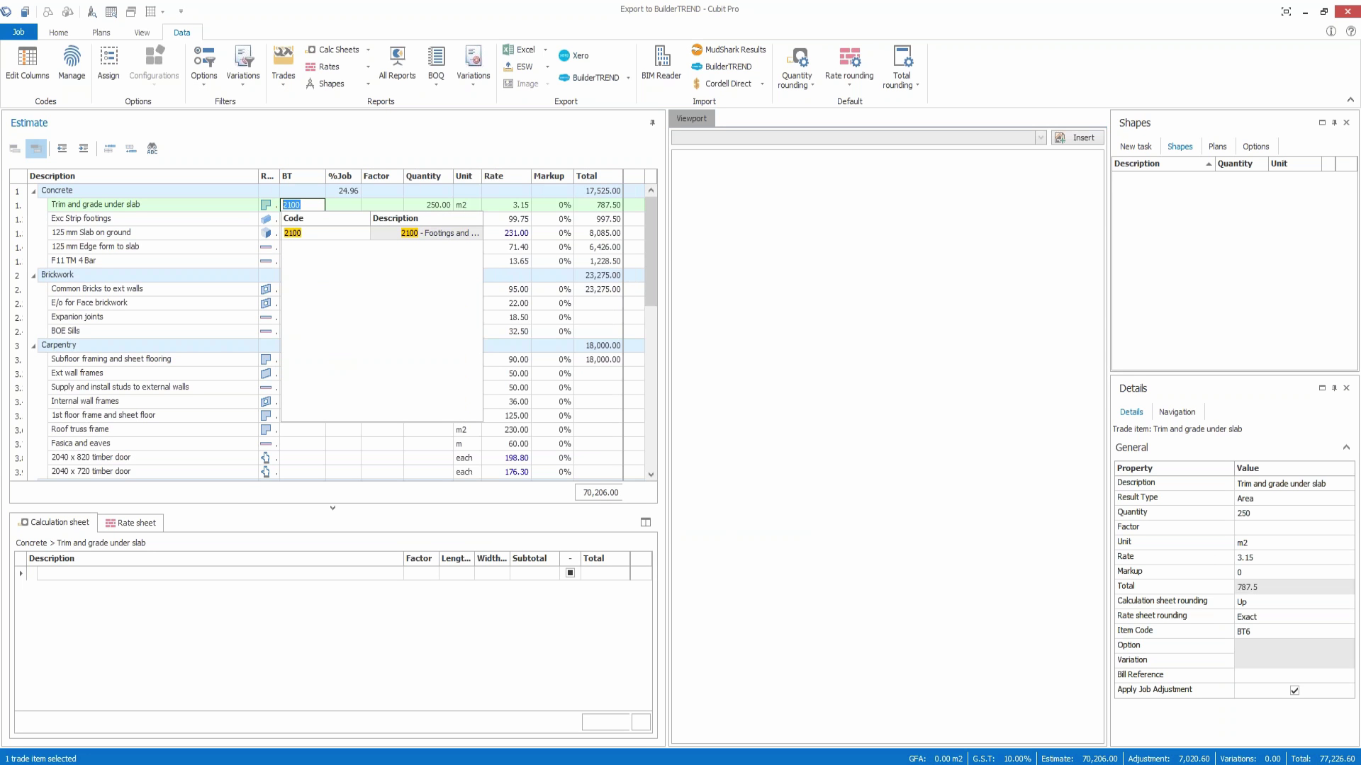
pyautogui.press('BackSpace')
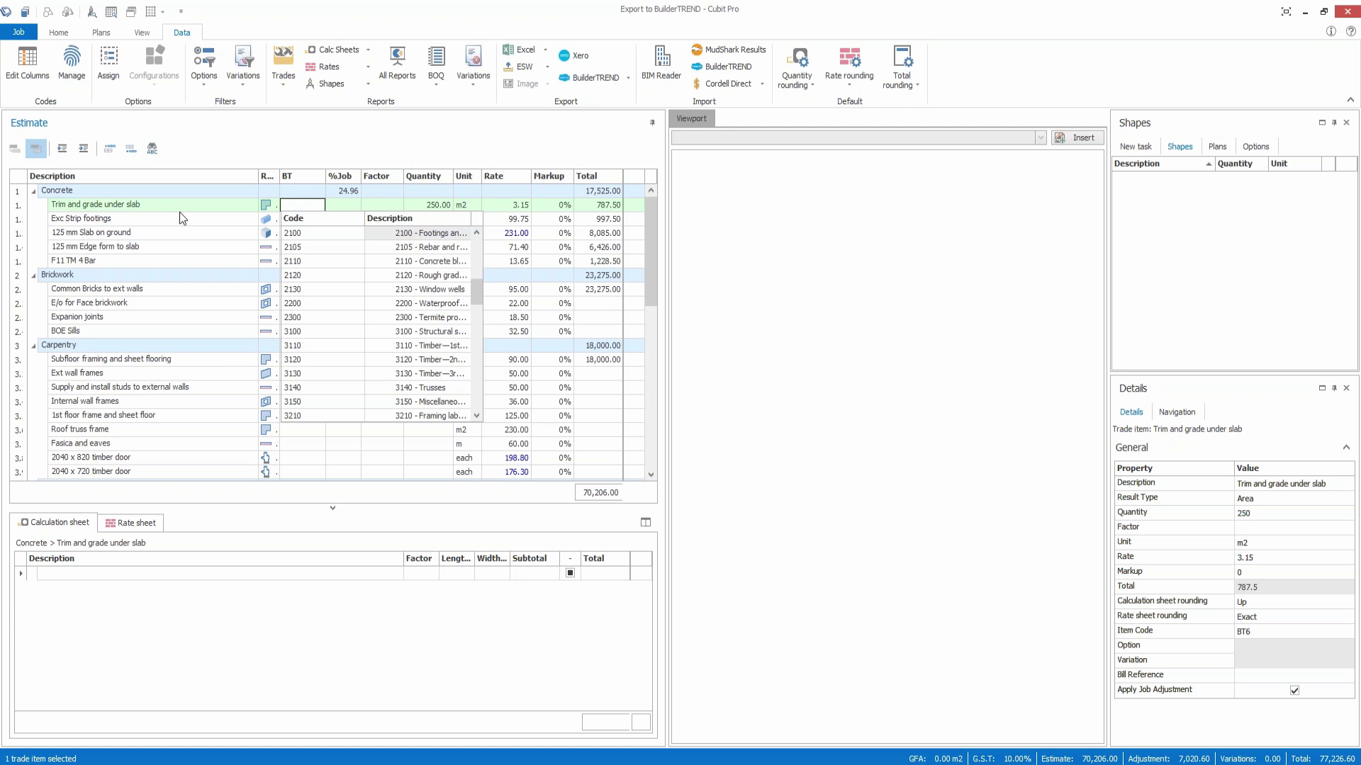
pyautogui.write('con')
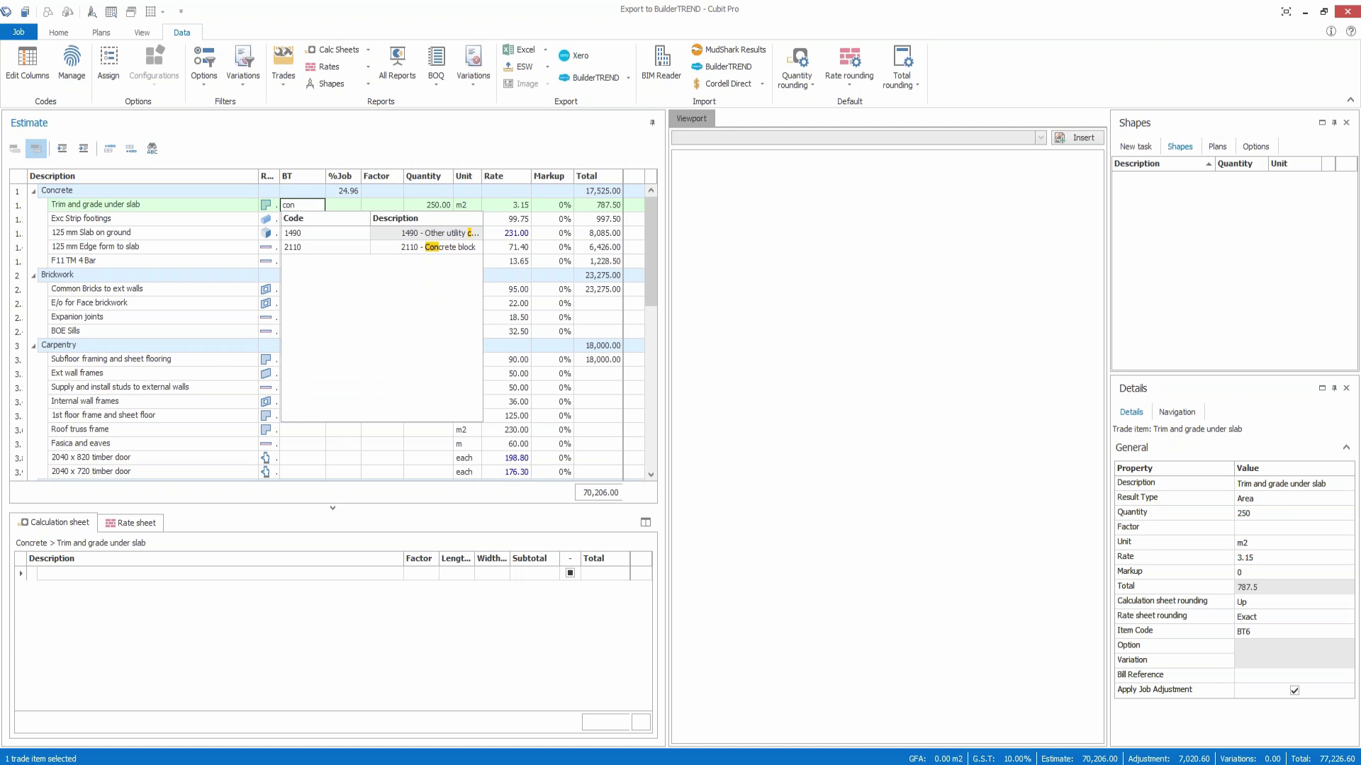
pyautogui.click(316, 248)
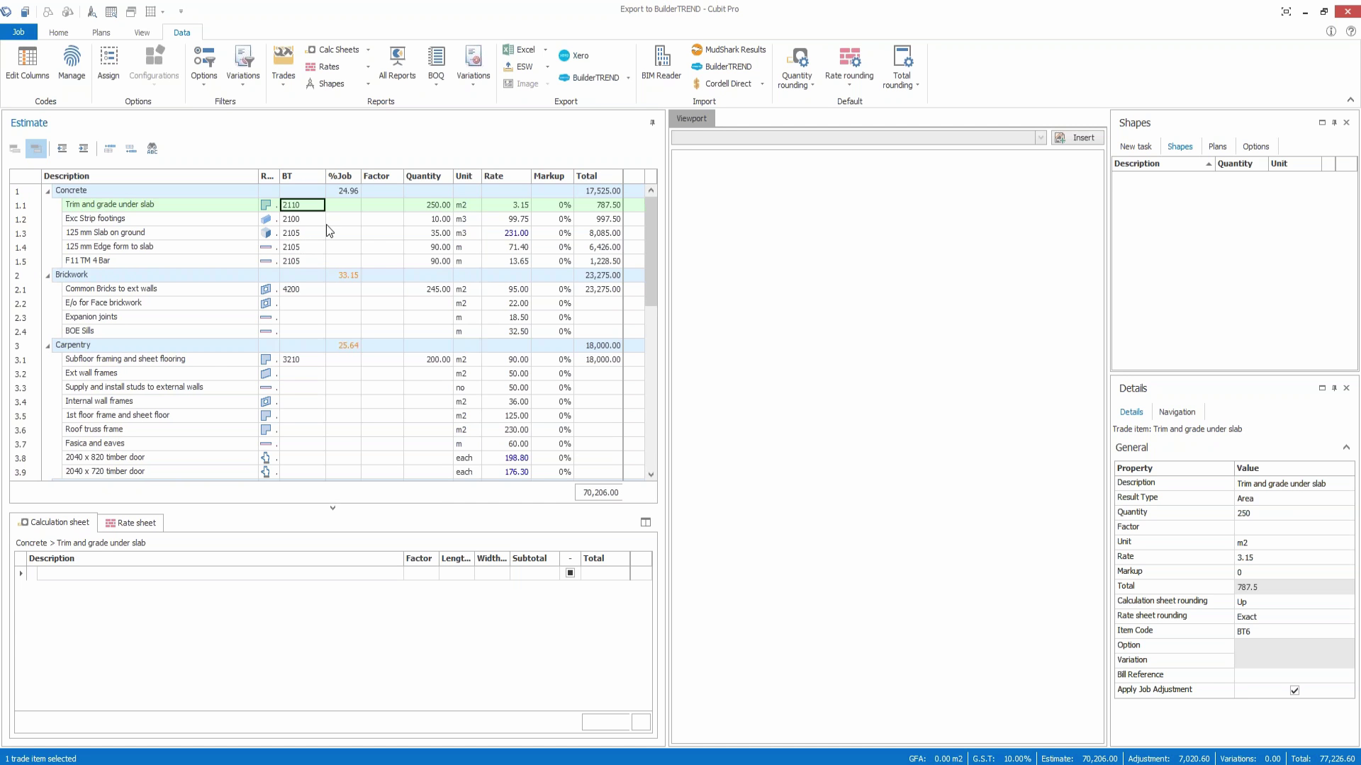
pyautogui.click(304, 219)
pyautogui.click(303, 234)
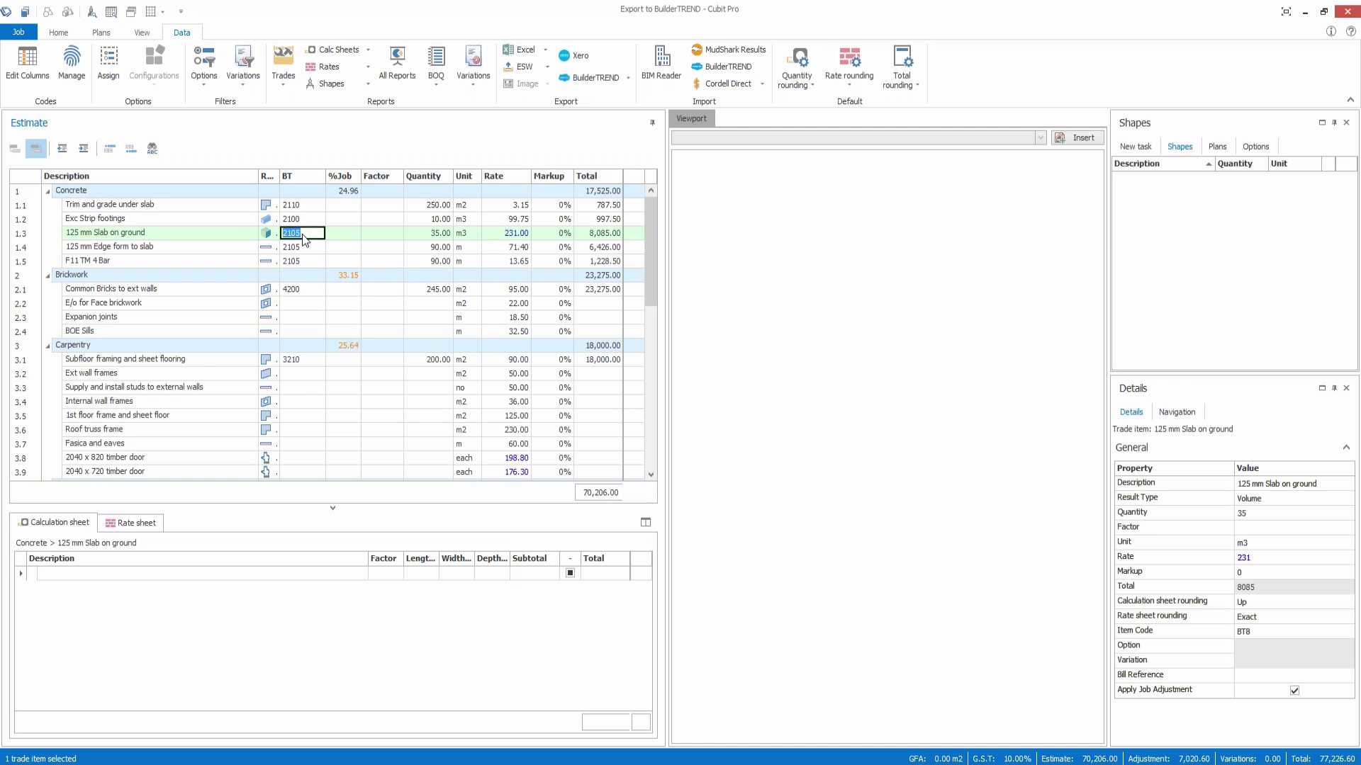
pyautogui.click(302, 234)
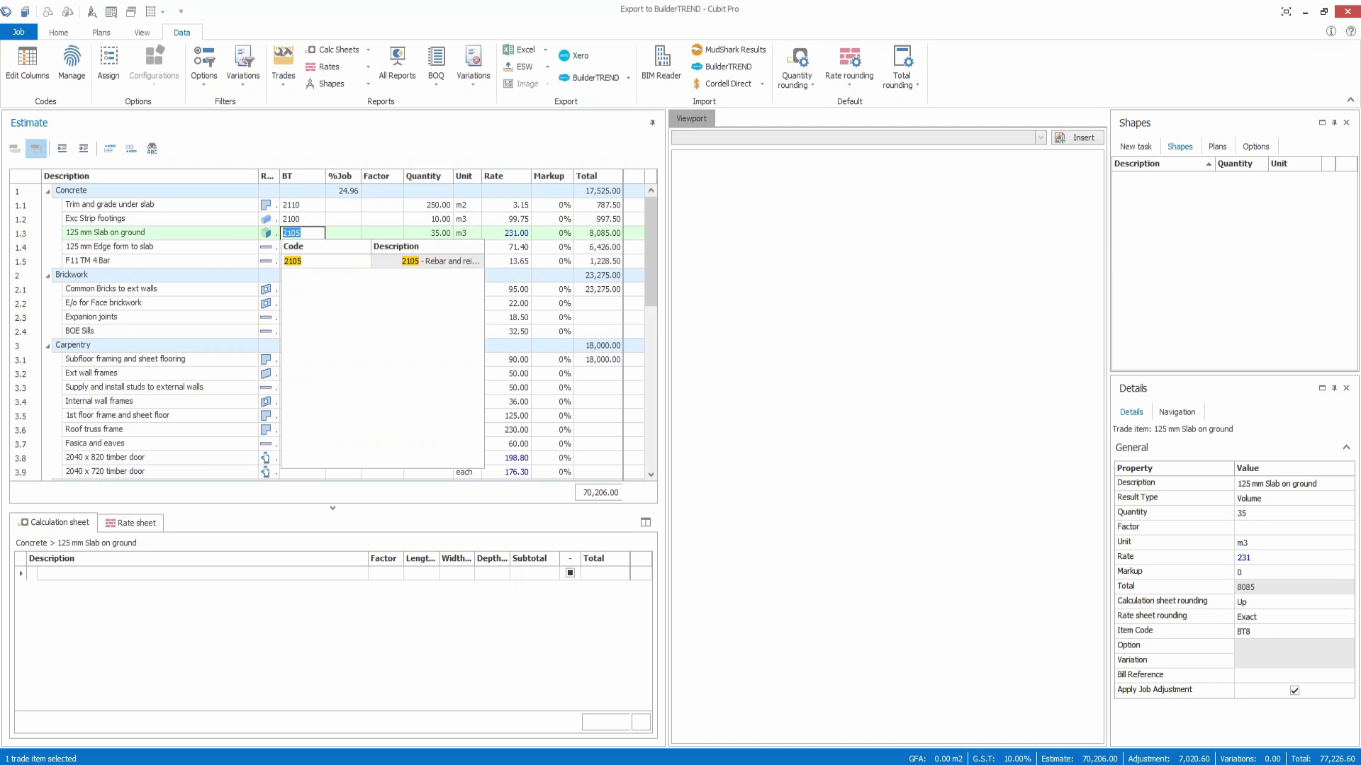
pyautogui.click(312, 262)
# Step: Assign BuilderTREND code 5710 Plumbing—final to the Taps item
pyautogui.scroll(-8, 321, 389)
pyautogui.scroll(-2, 321, 389)
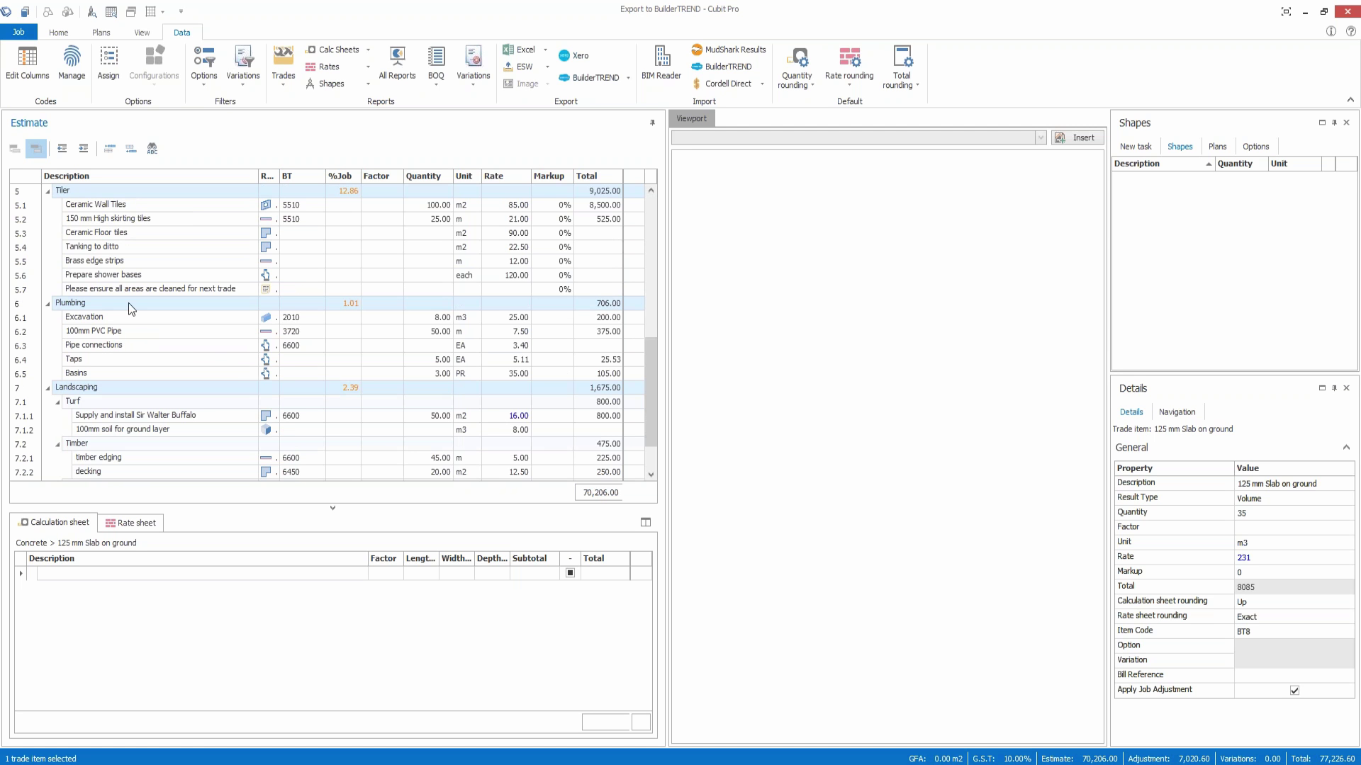
pyautogui.scroll(-2, 232, 326)
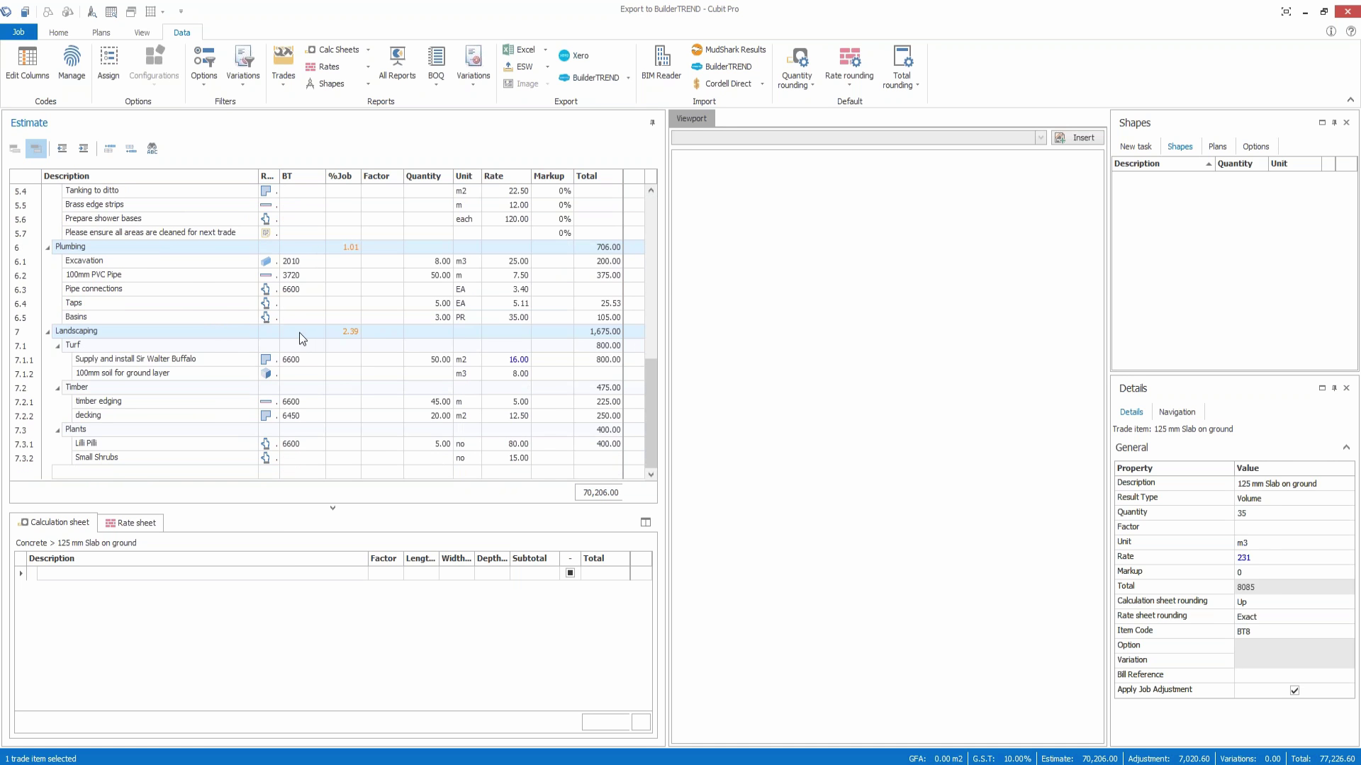
pyautogui.click(305, 304)
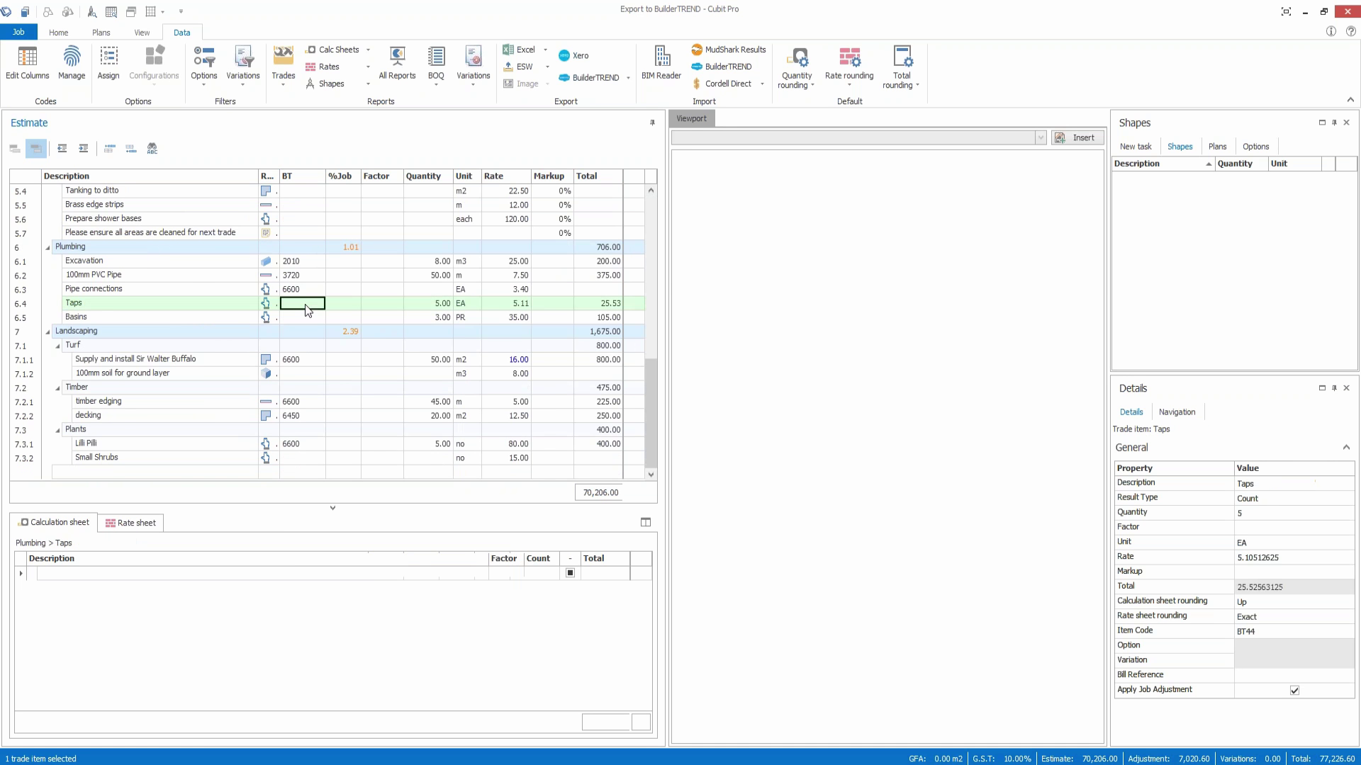
pyautogui.click(305, 304)
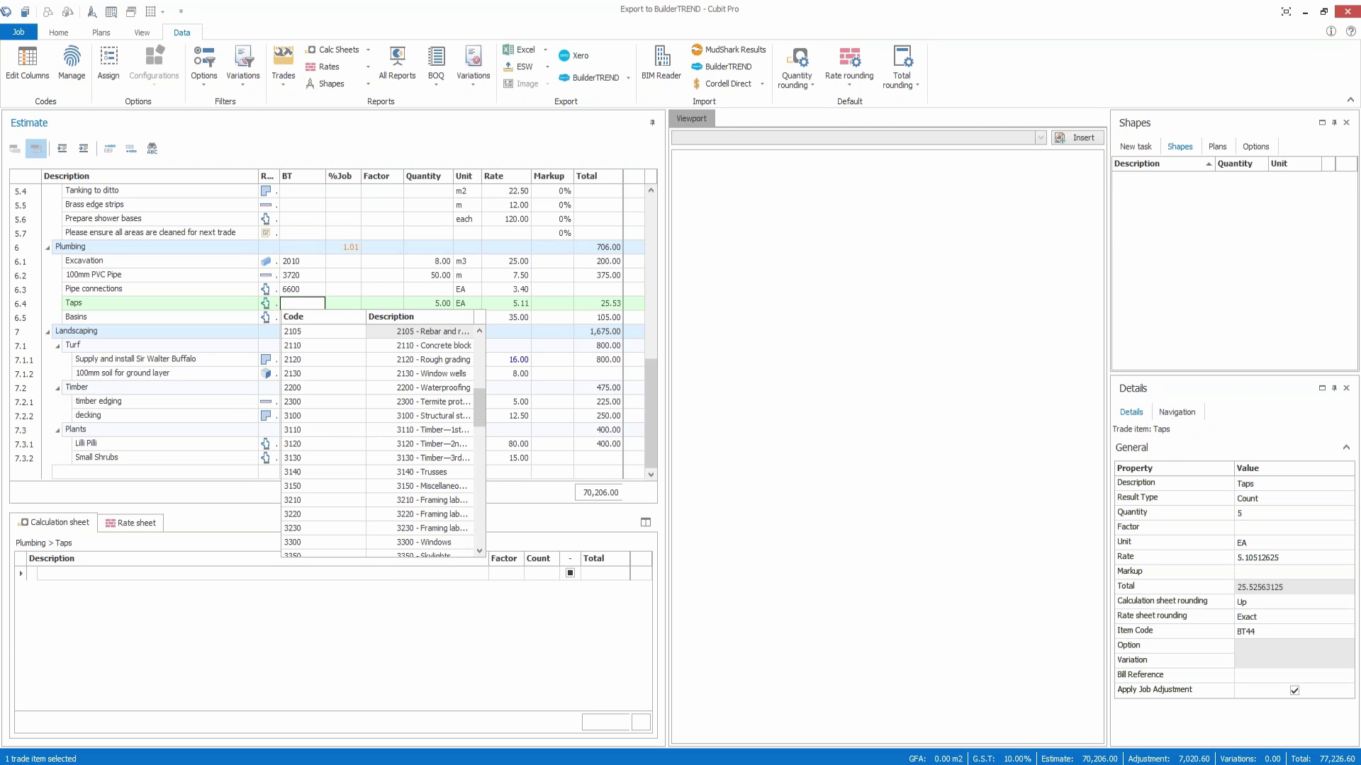
pyautogui.write('plu')
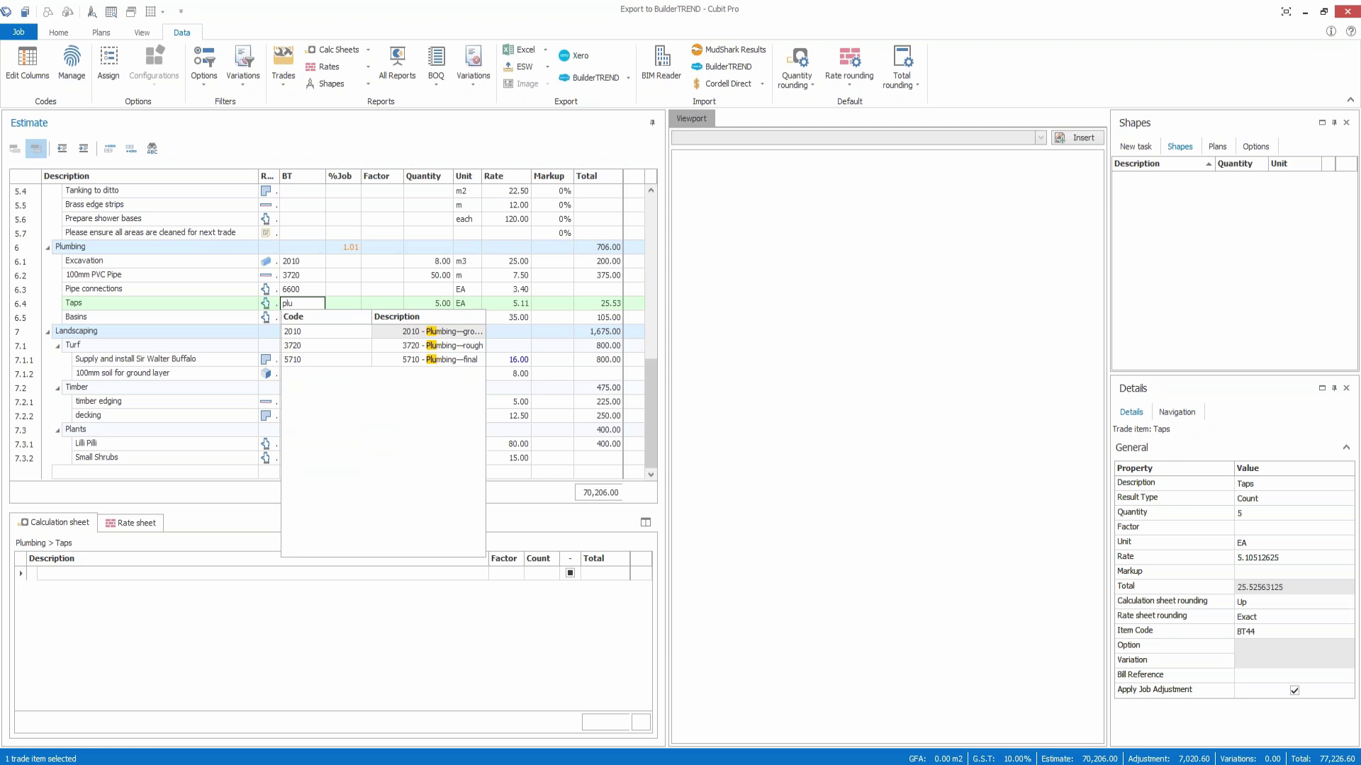
pyautogui.press('BackSpace')
pyautogui.press('BackSpace')
pyautogui.press('BackSpace')
pyautogui.write('66')
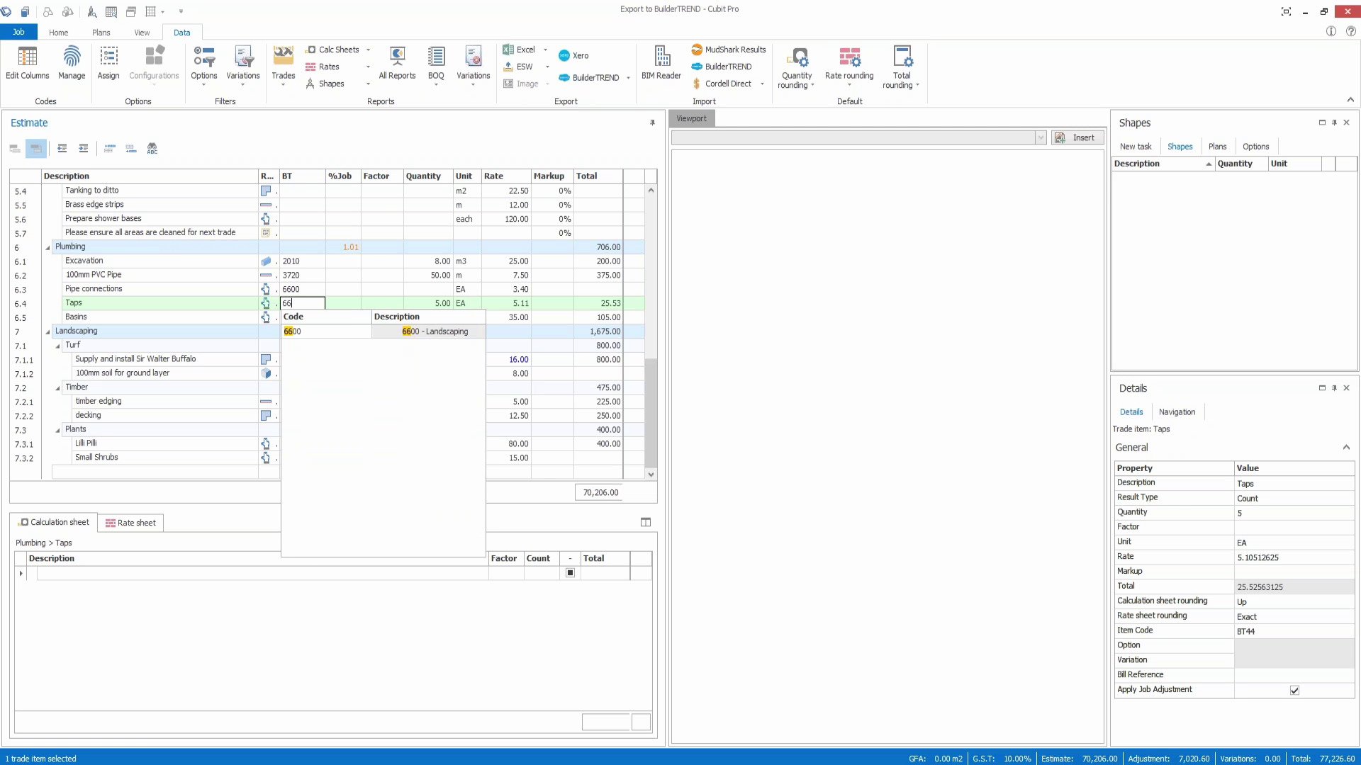
pyautogui.press('BackSpace')
pyautogui.press('BackSpace')
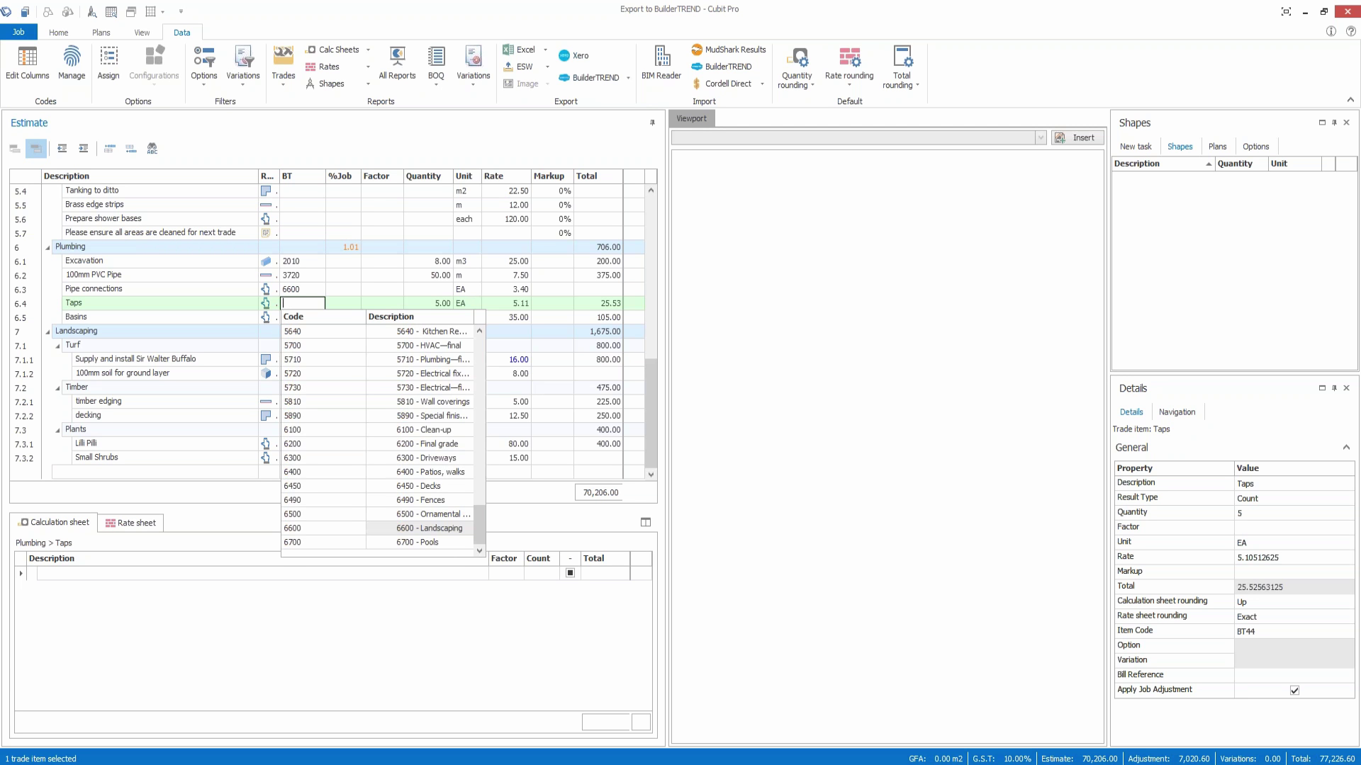
pyautogui.write('plu')
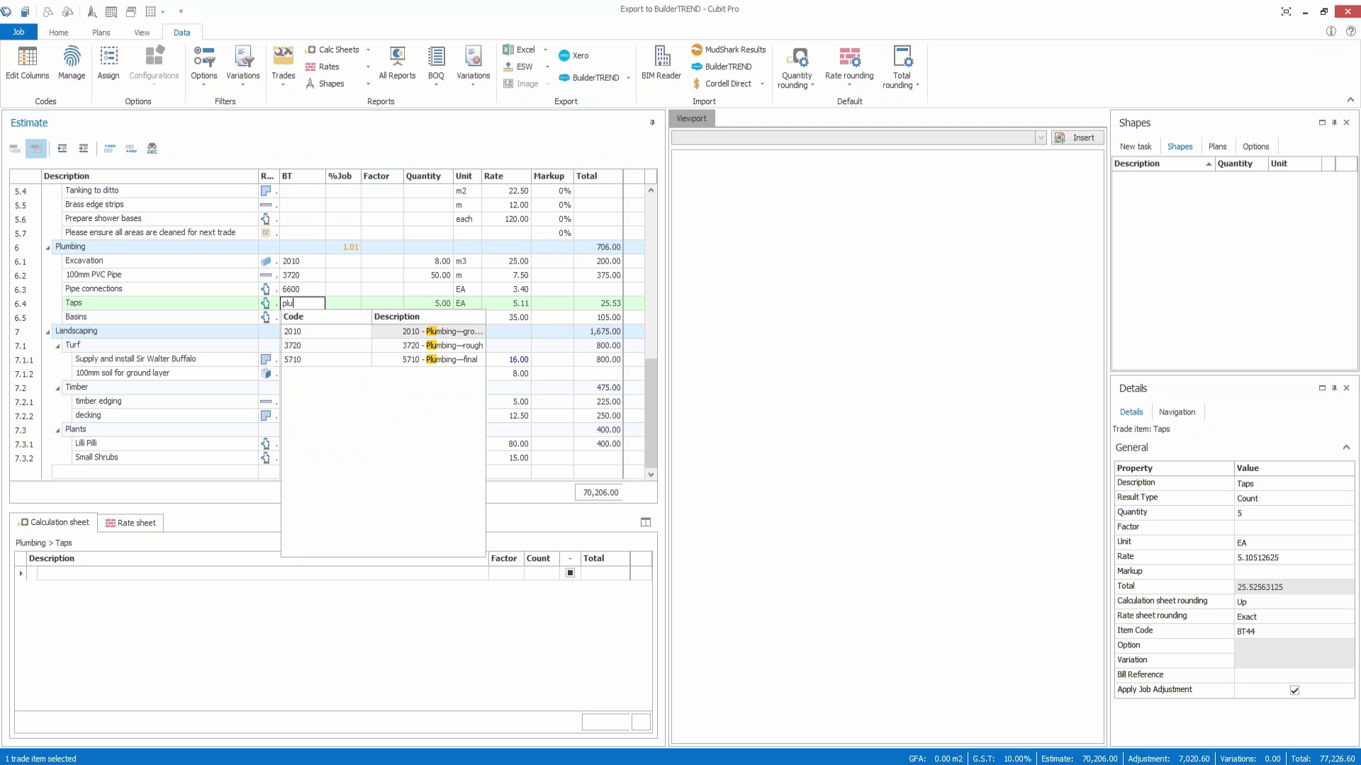
pyautogui.click(327, 360)
# Step: Set the Pipe connections and Basins items' BT code to 5710, replacing 6600
pyautogui.click(306, 290)
pyautogui.click(306, 290)
pyautogui.write('5710')
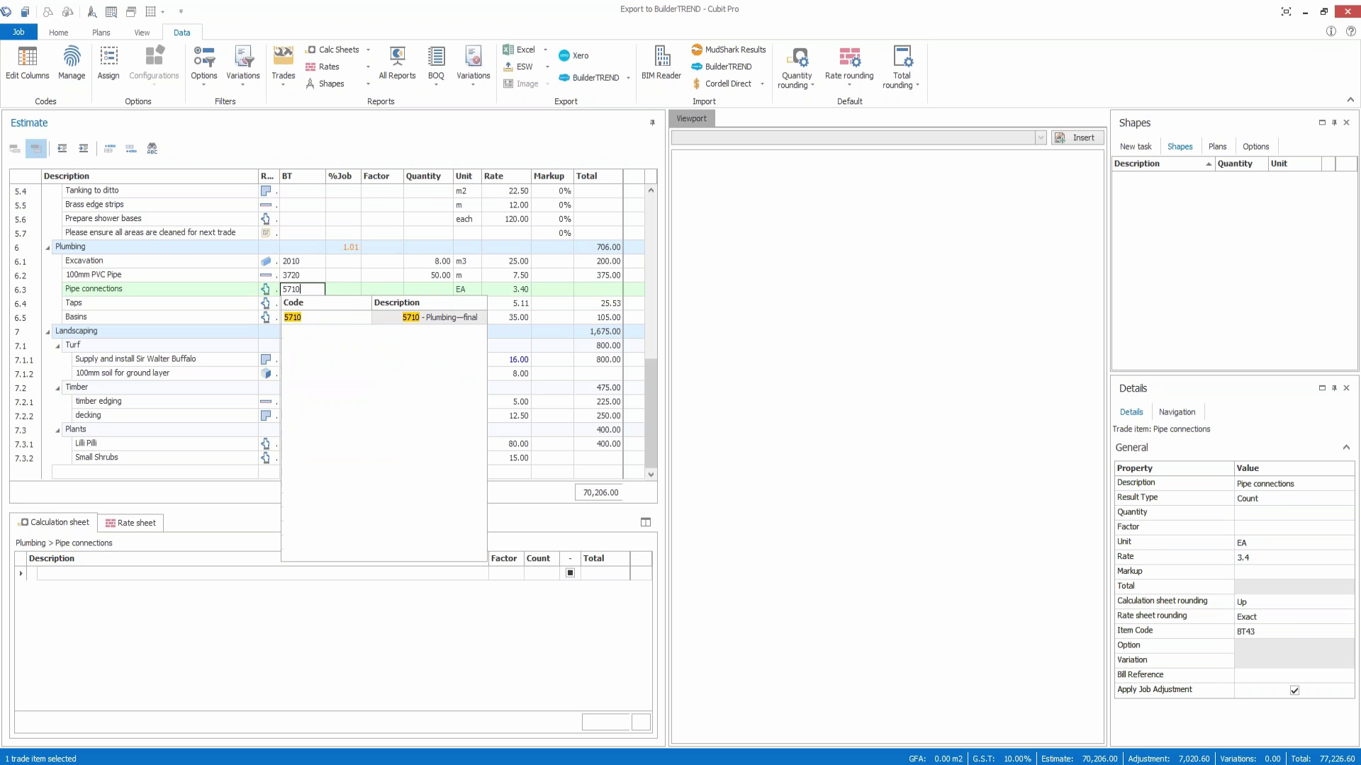
pyautogui.press('Return')
pyautogui.click(305, 318)
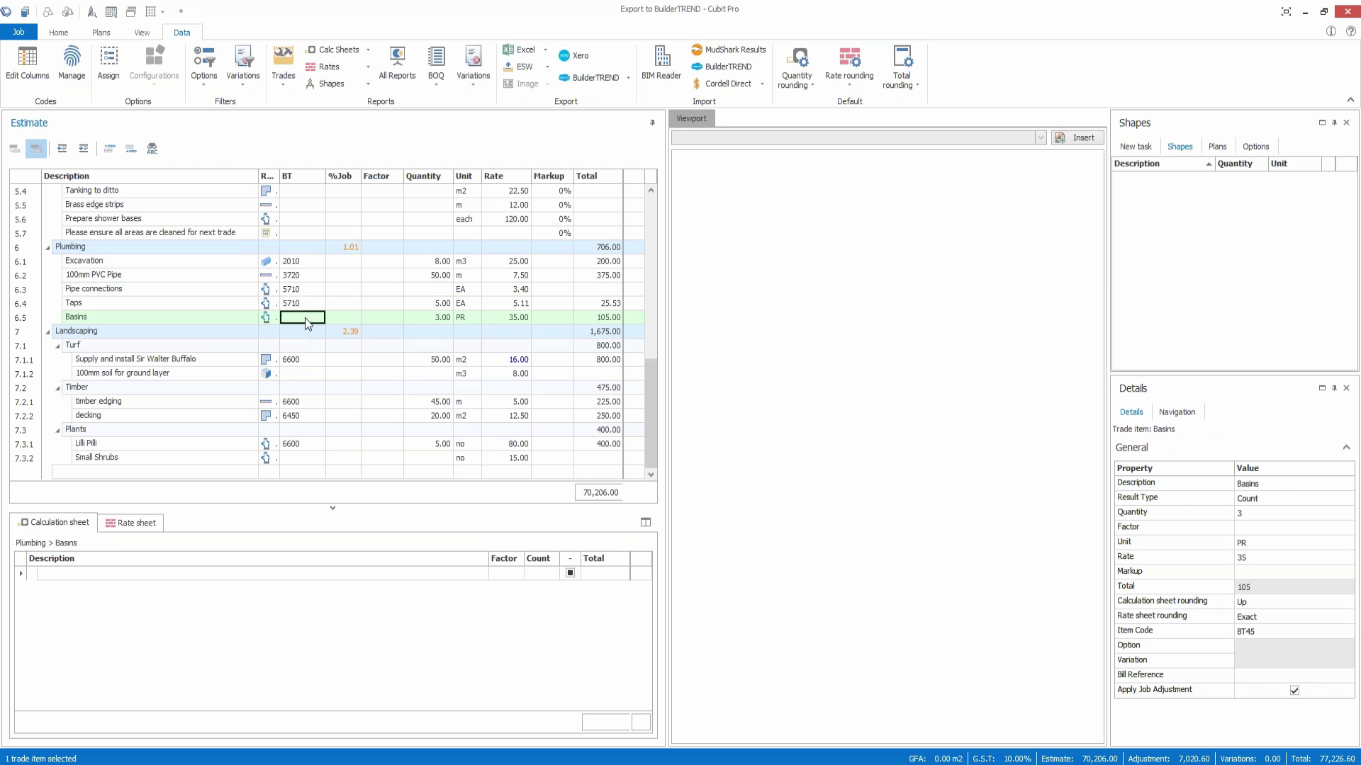
pyautogui.click(305, 318)
pyautogui.write('5710')
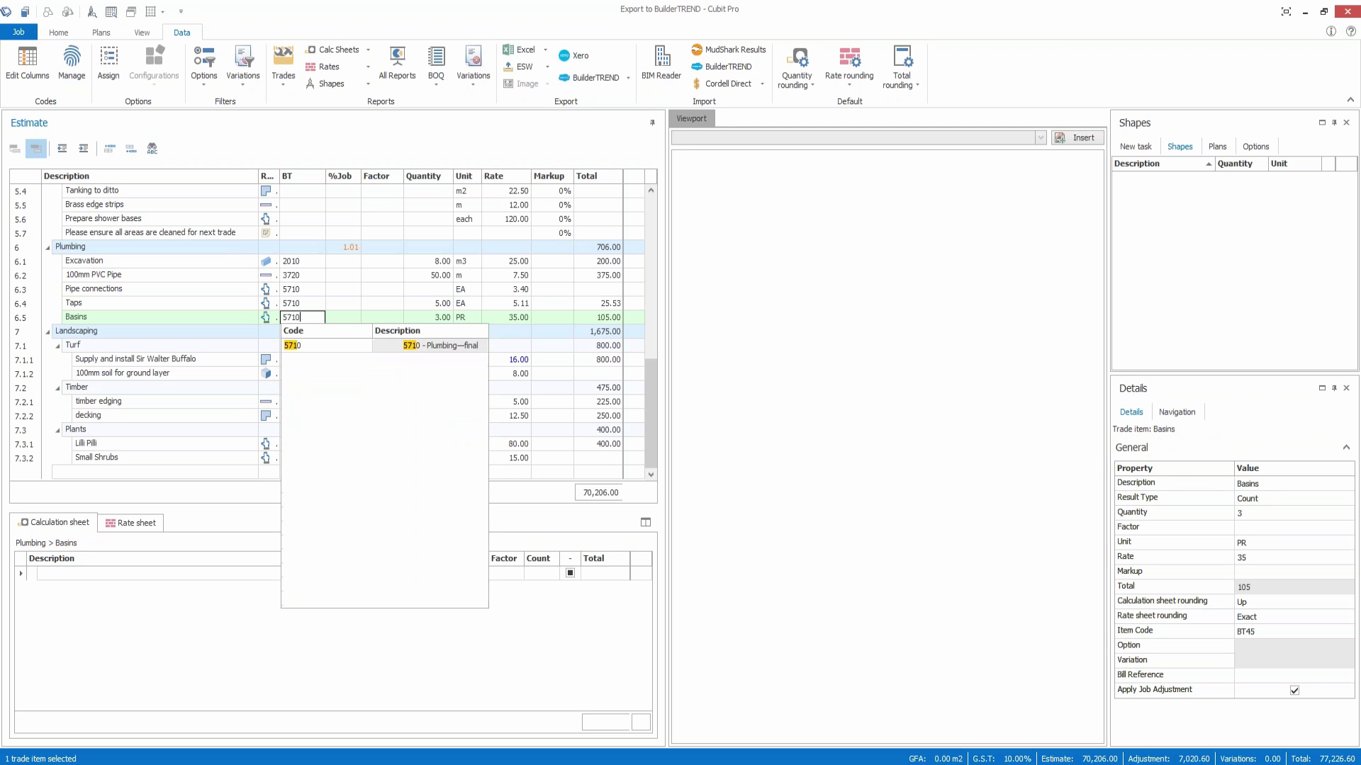
pyautogui.press('Return')
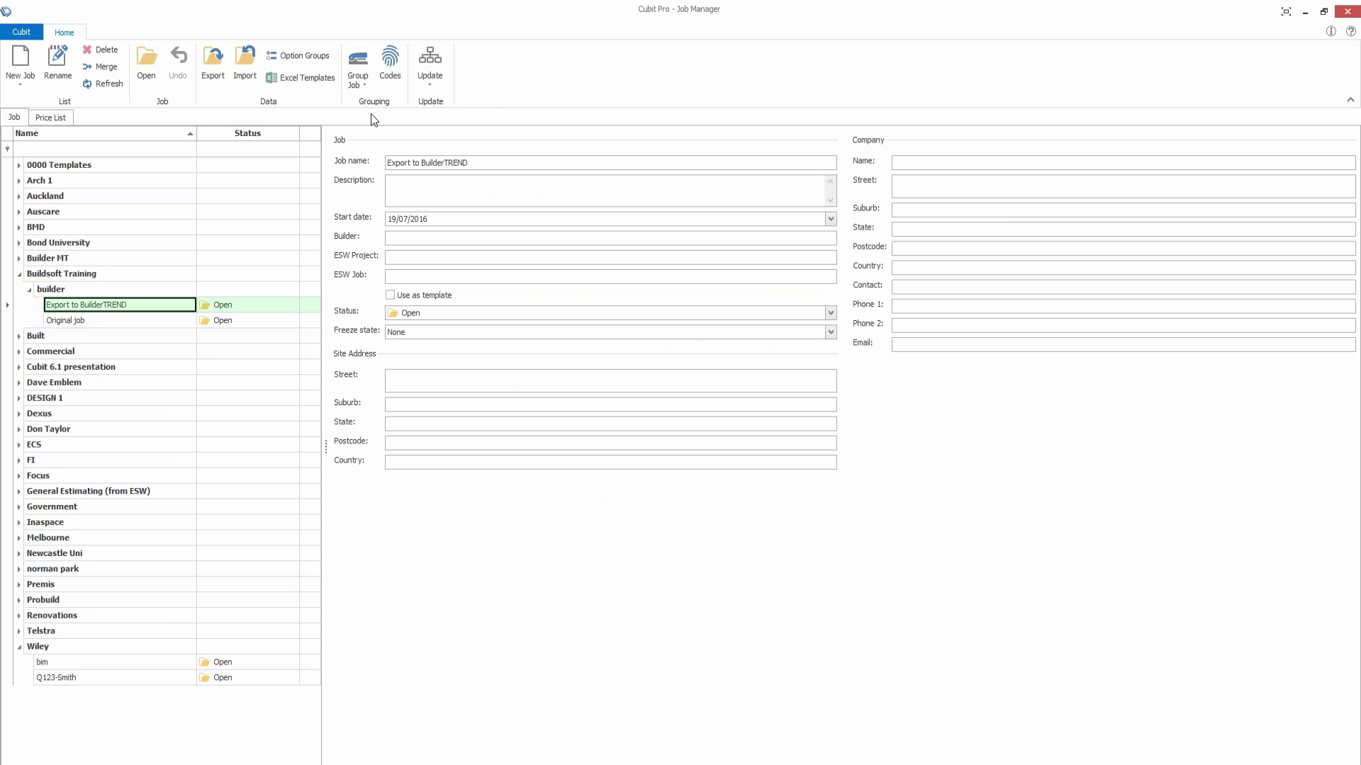
pyautogui.click(390, 67)
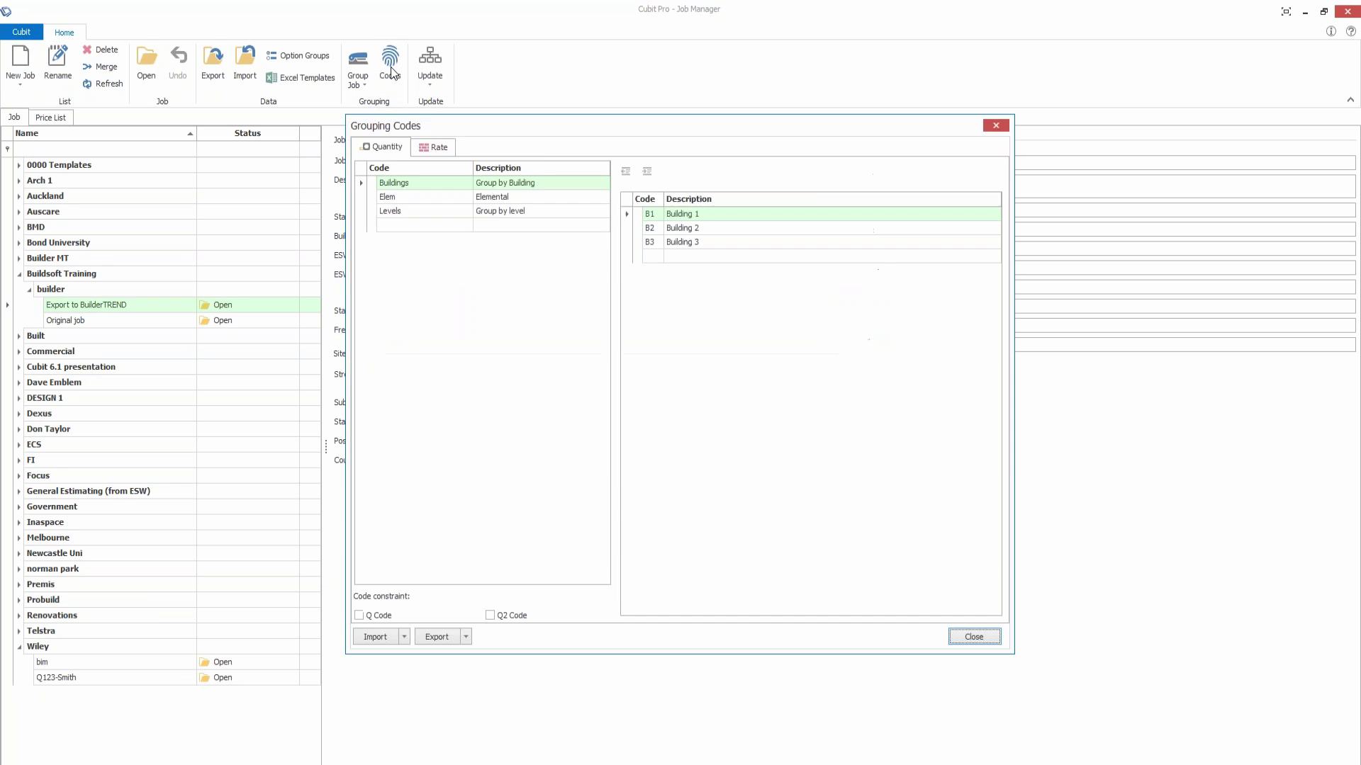
pyautogui.click(438, 147)
pyautogui.click(431, 181)
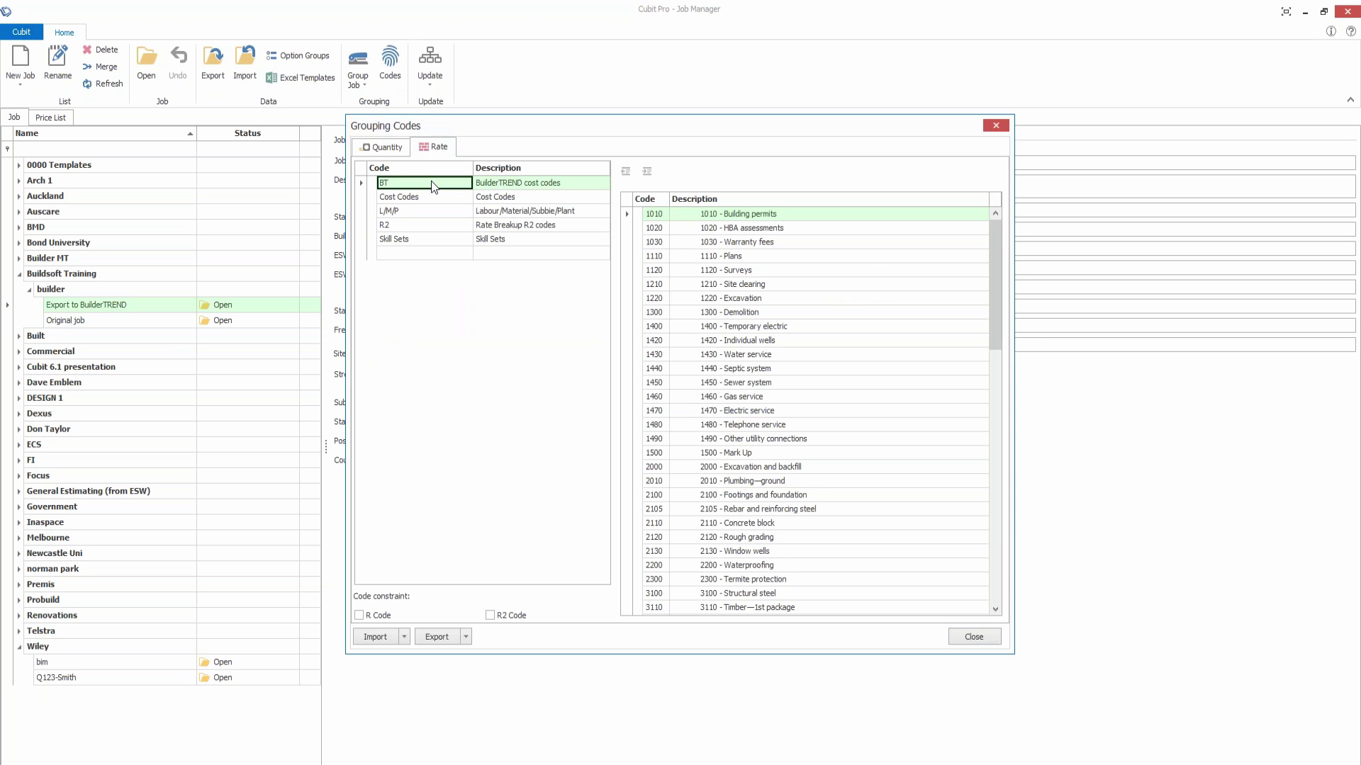
pyautogui.click(969, 638)
# Step: In Options > Jobs, customise new-job defaults with BT ticked as Rate group and BT account group
pyautogui.click(27, 33)
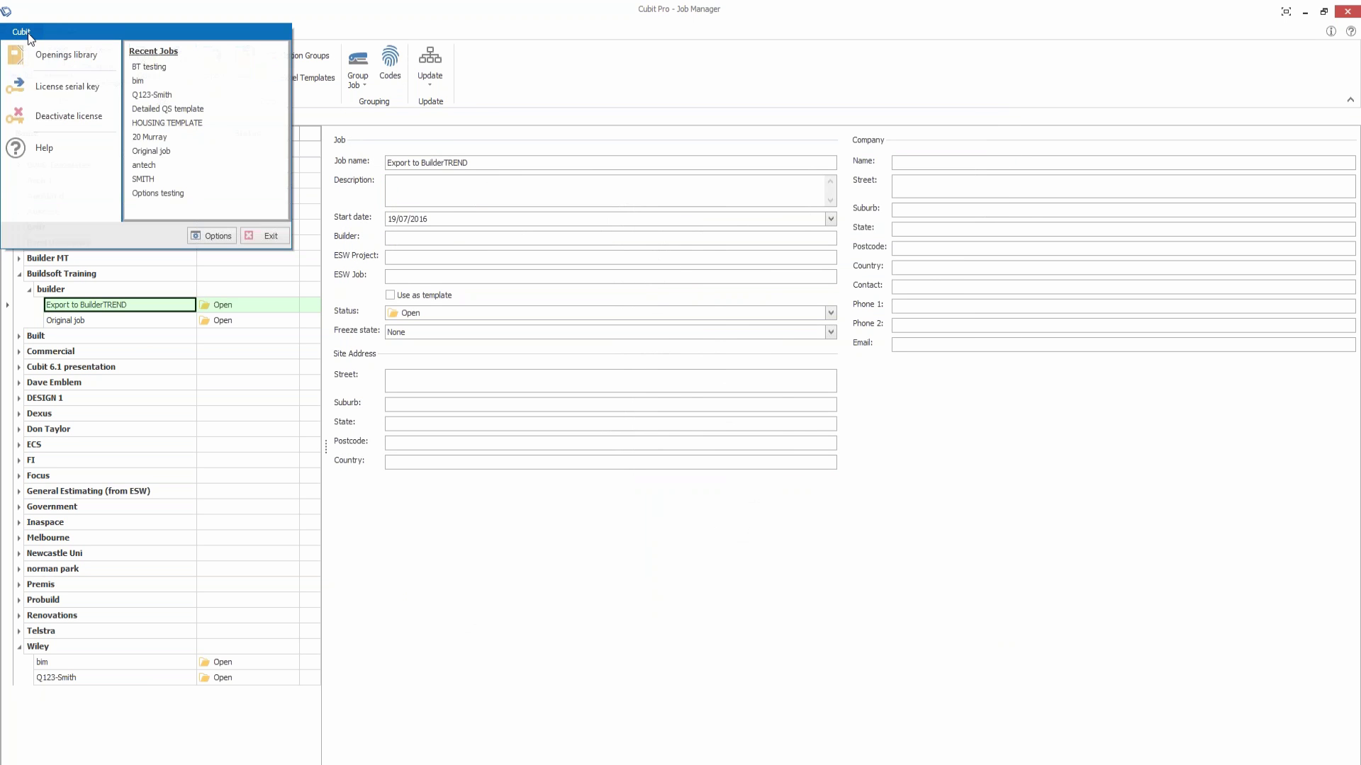
pyautogui.click(217, 239)
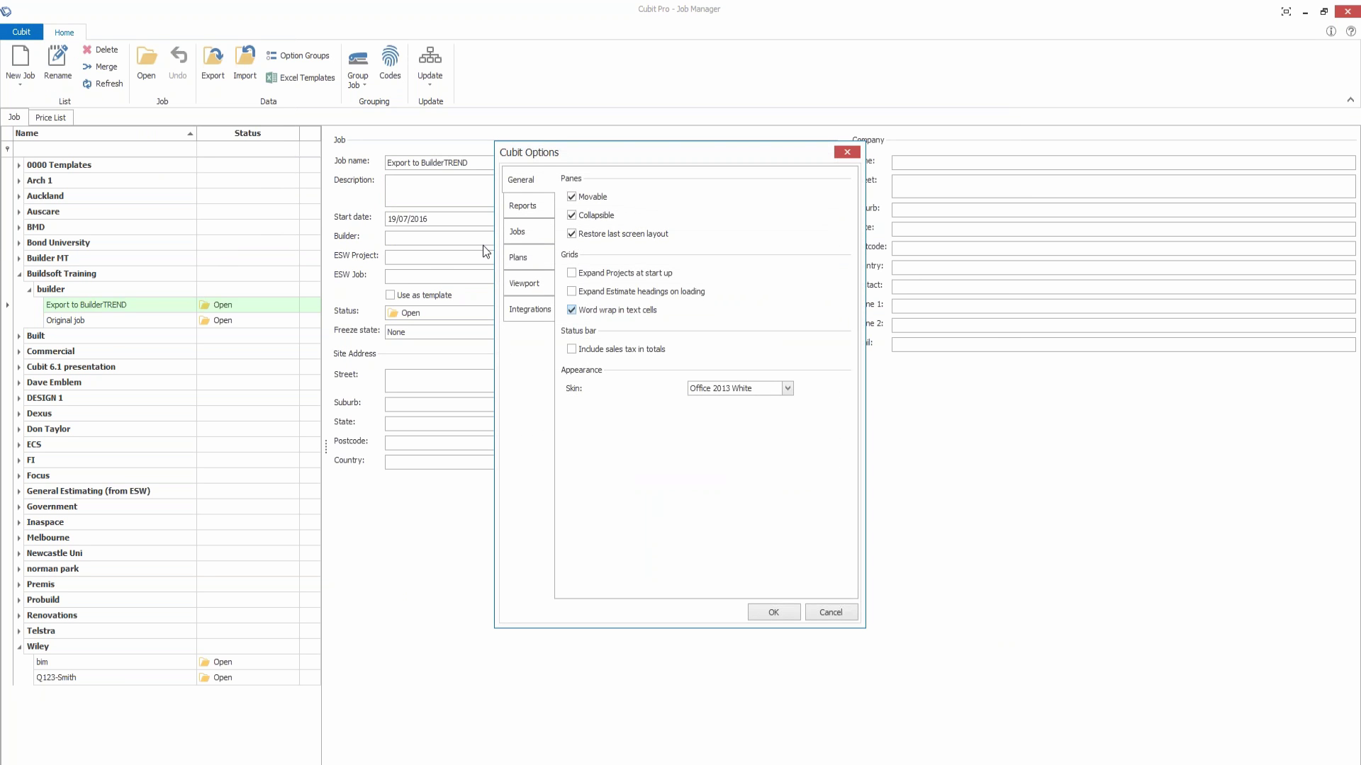
pyautogui.click(532, 231)
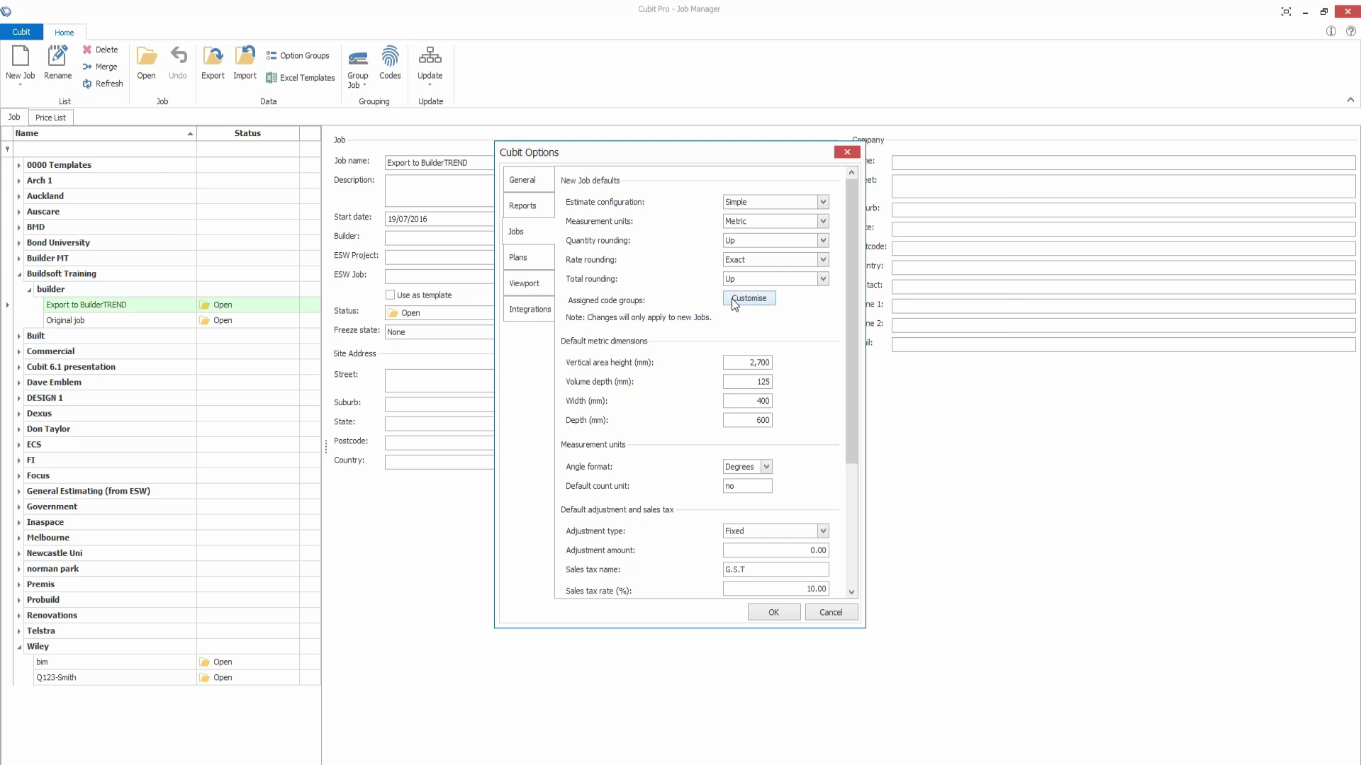
pyautogui.click(737, 299)
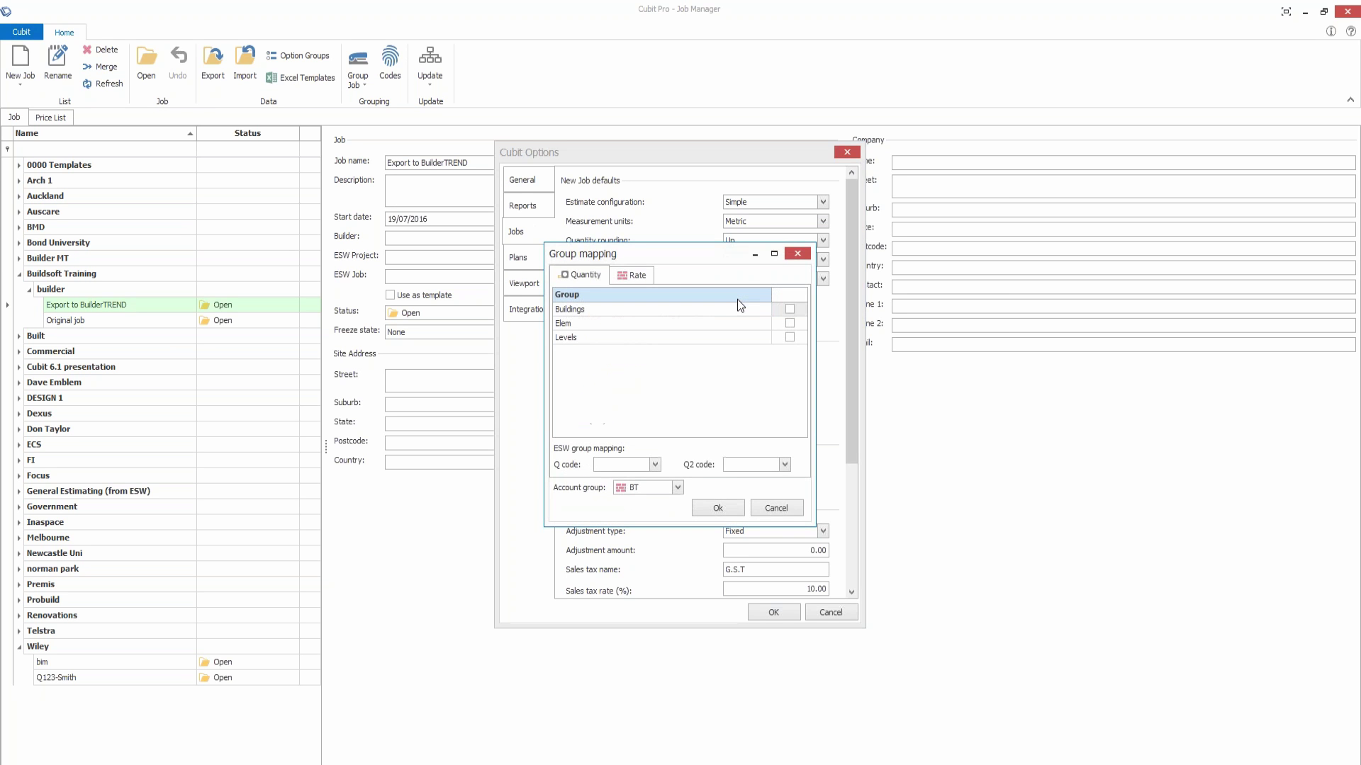
pyautogui.click(637, 276)
pyautogui.click(642, 307)
pyautogui.click(645, 311)
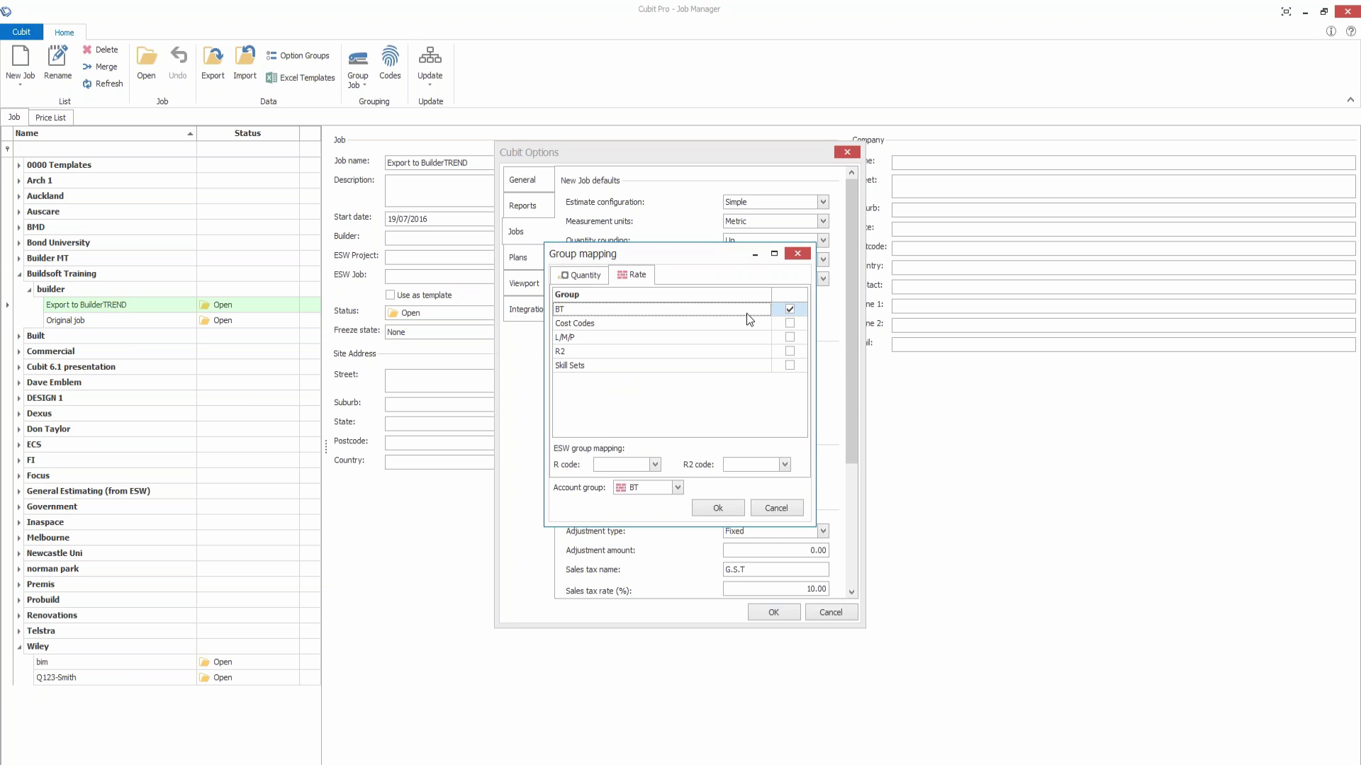
pyautogui.click(678, 487)
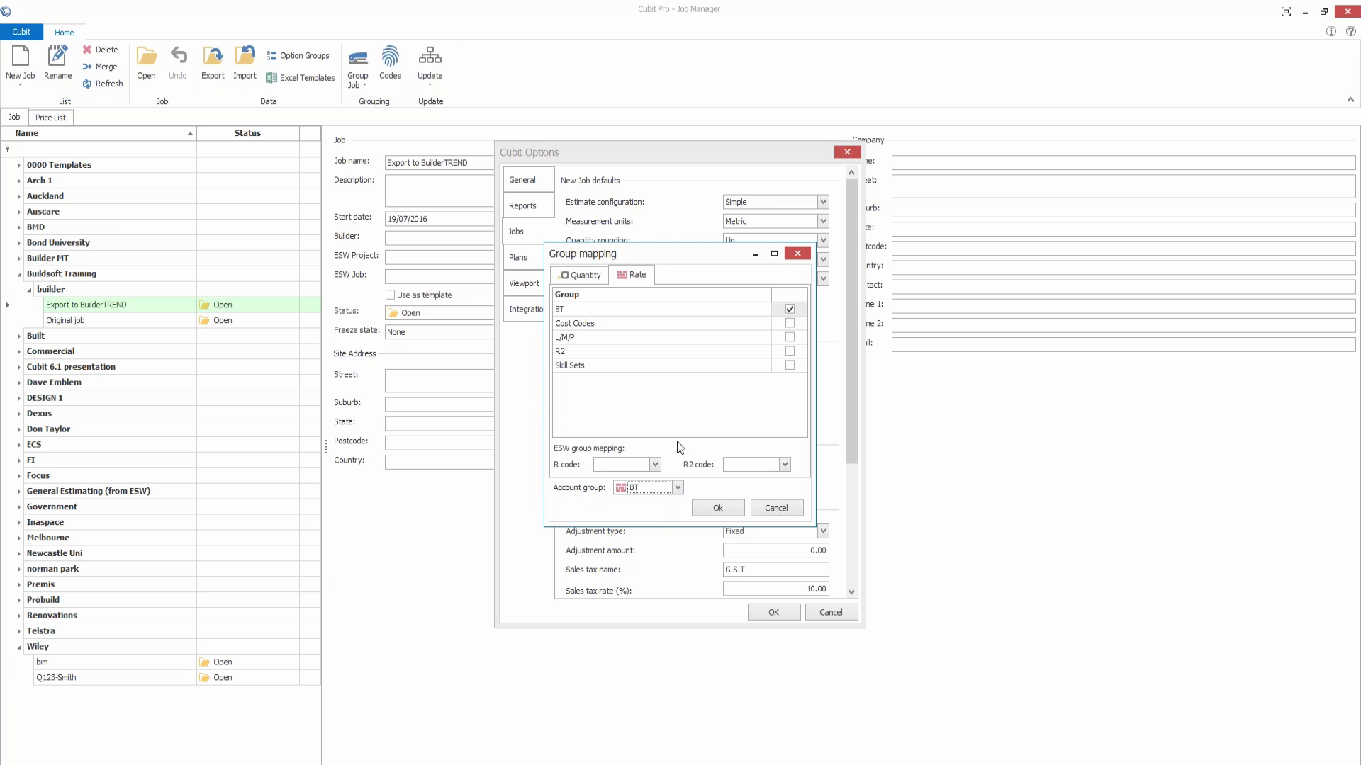
pyautogui.click(678, 487)
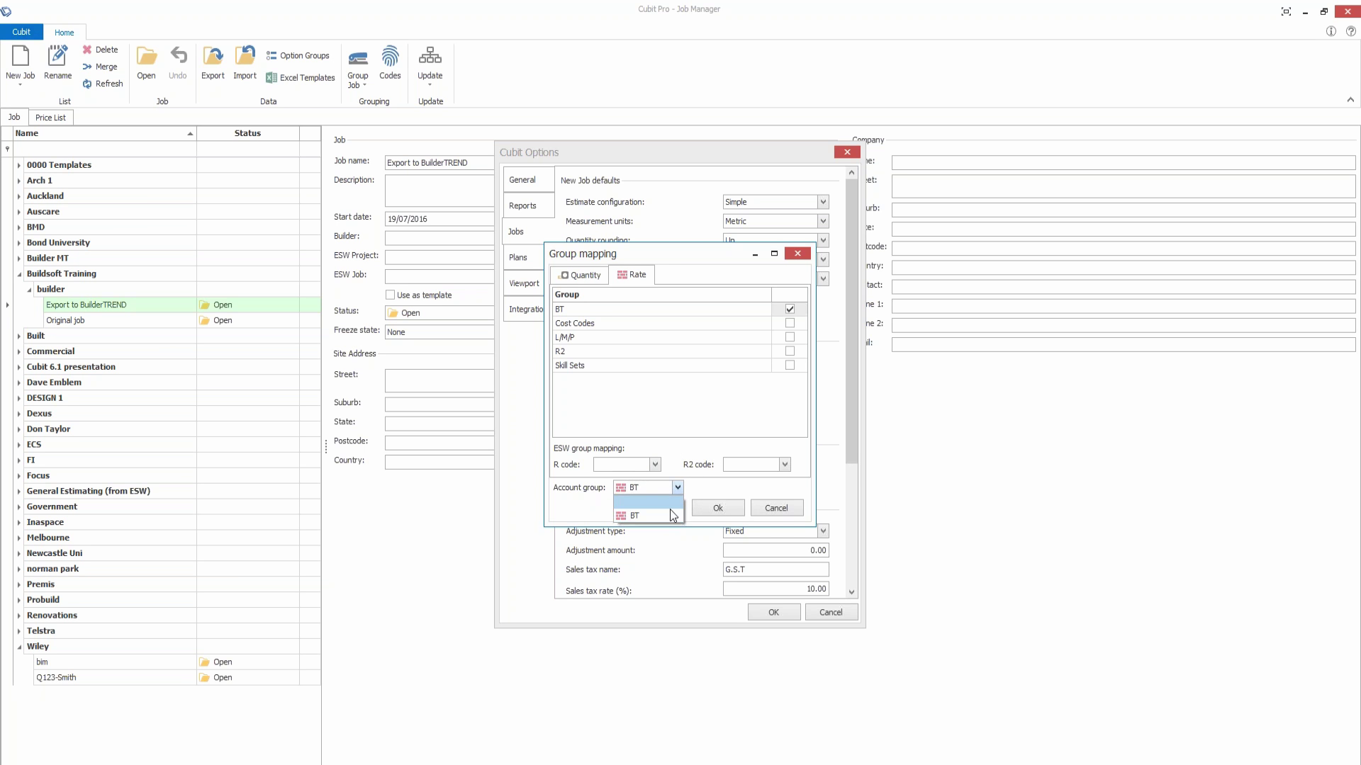
pyautogui.click(662, 513)
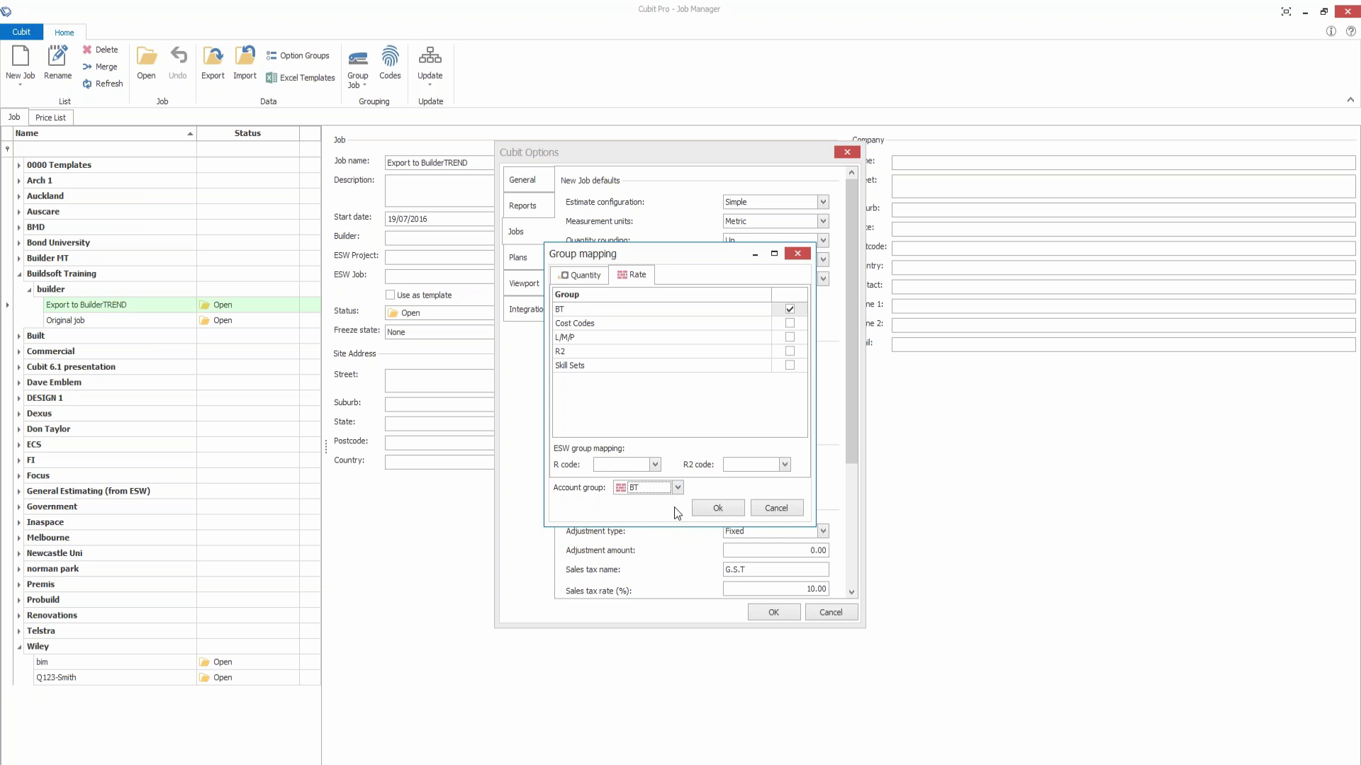
pyautogui.click(721, 505)
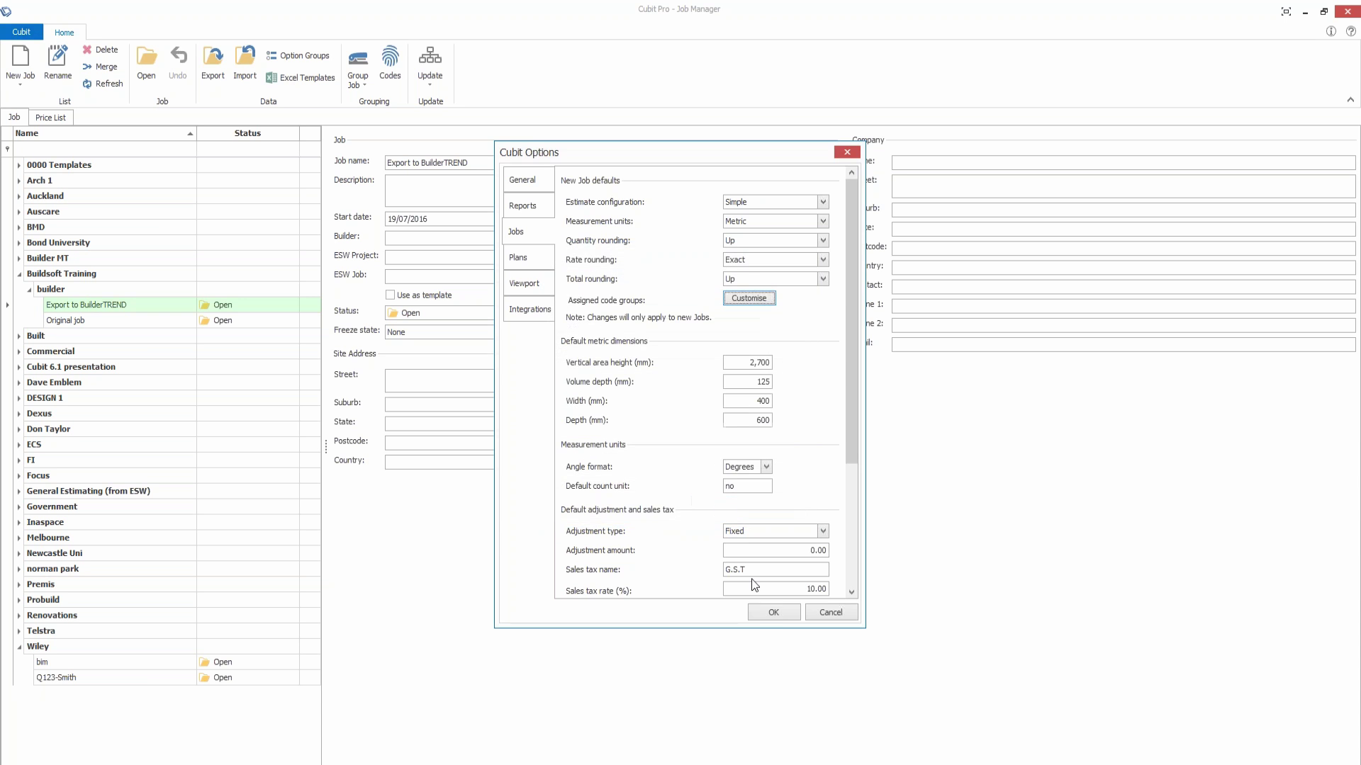
pyautogui.click(774, 612)
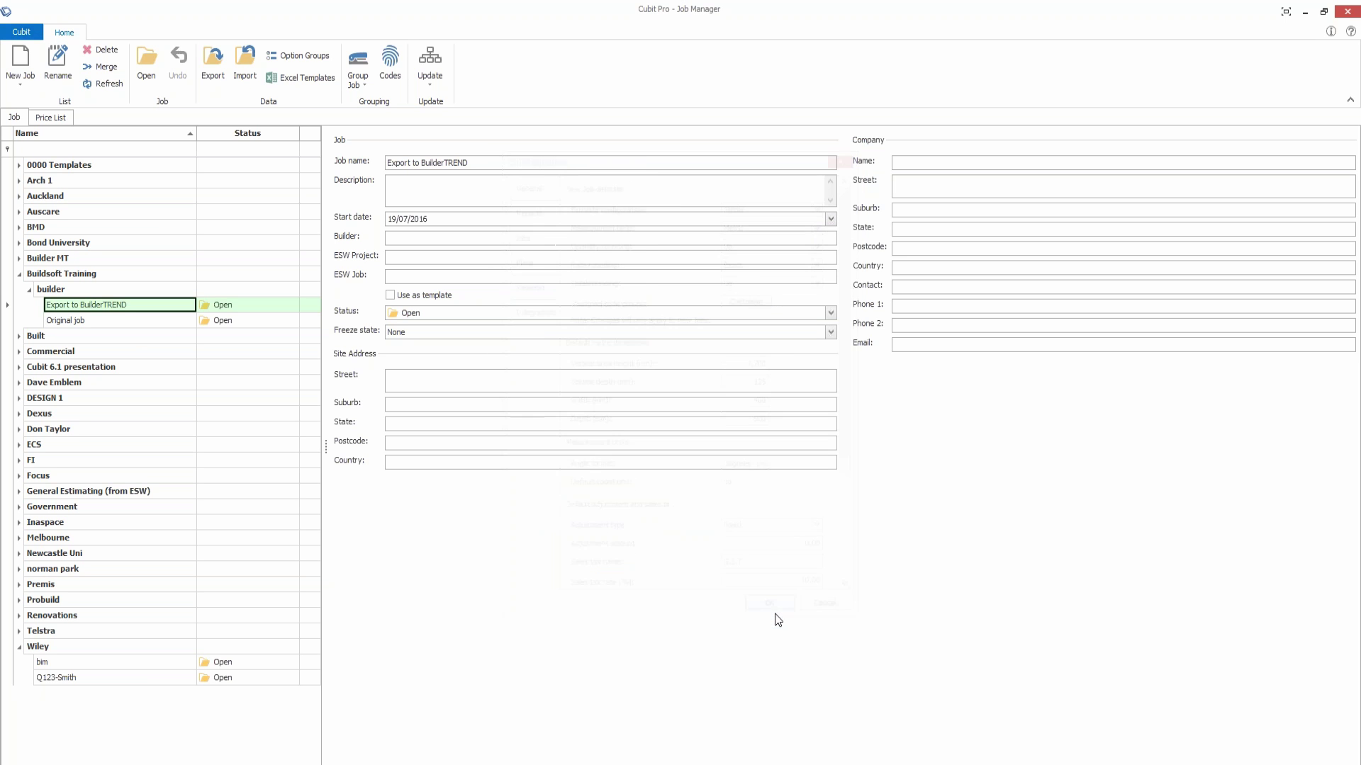
pyautogui.doubleClick(162, 306)
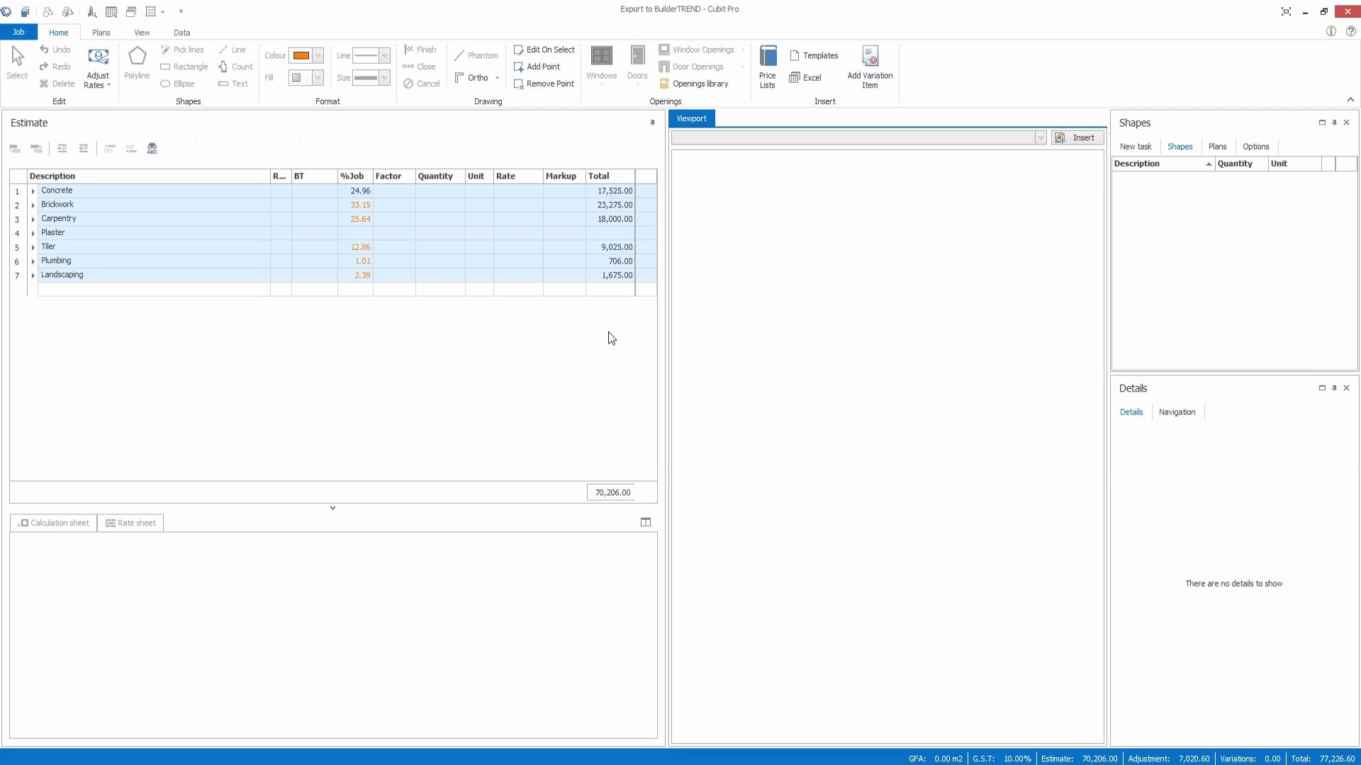
pyautogui.click(182, 33)
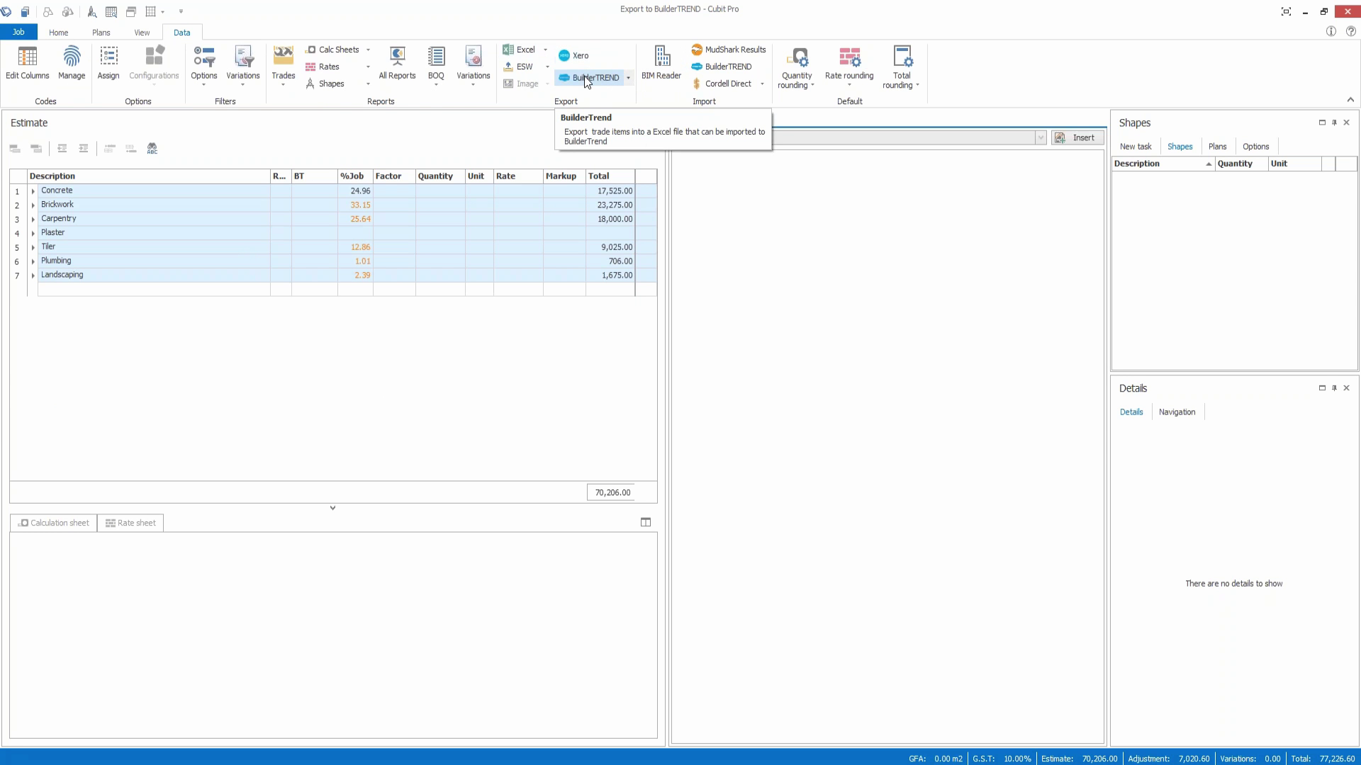
pyautogui.click(627, 78)
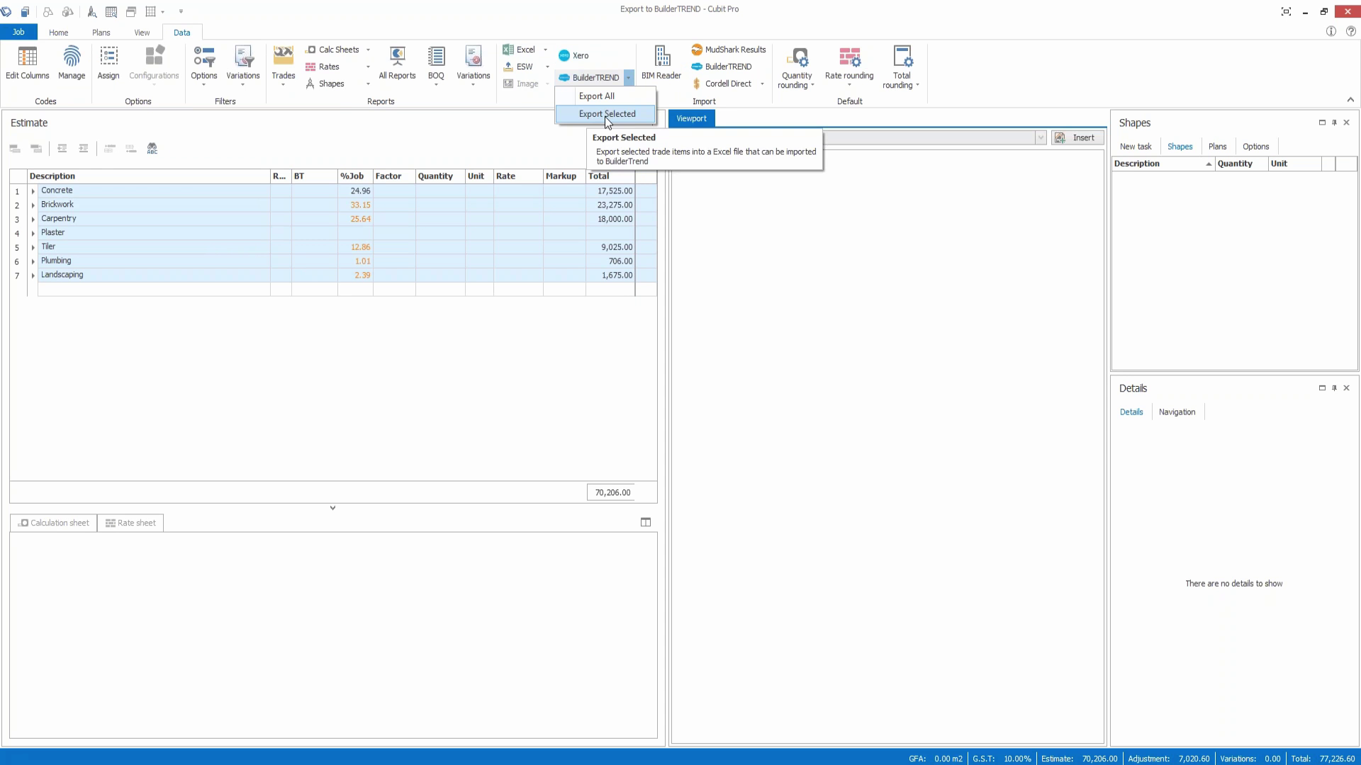
pyautogui.click(63, 193)
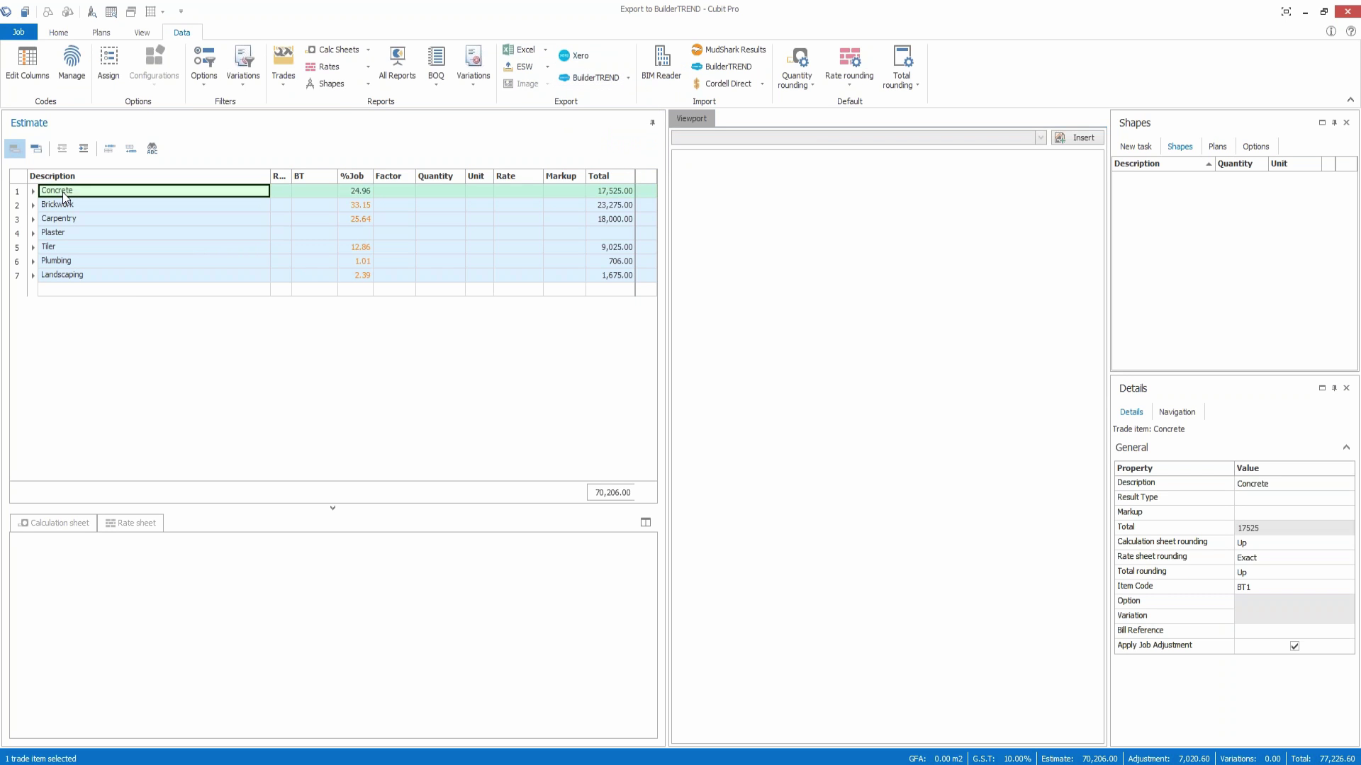
pyautogui.keyDown('ctrl'); pyautogui.click(62, 233); pyautogui.keyUp('ctrl')
pyautogui.keyDown('ctrl'); pyautogui.click(54, 259); pyautogui.keyUp('ctrl')
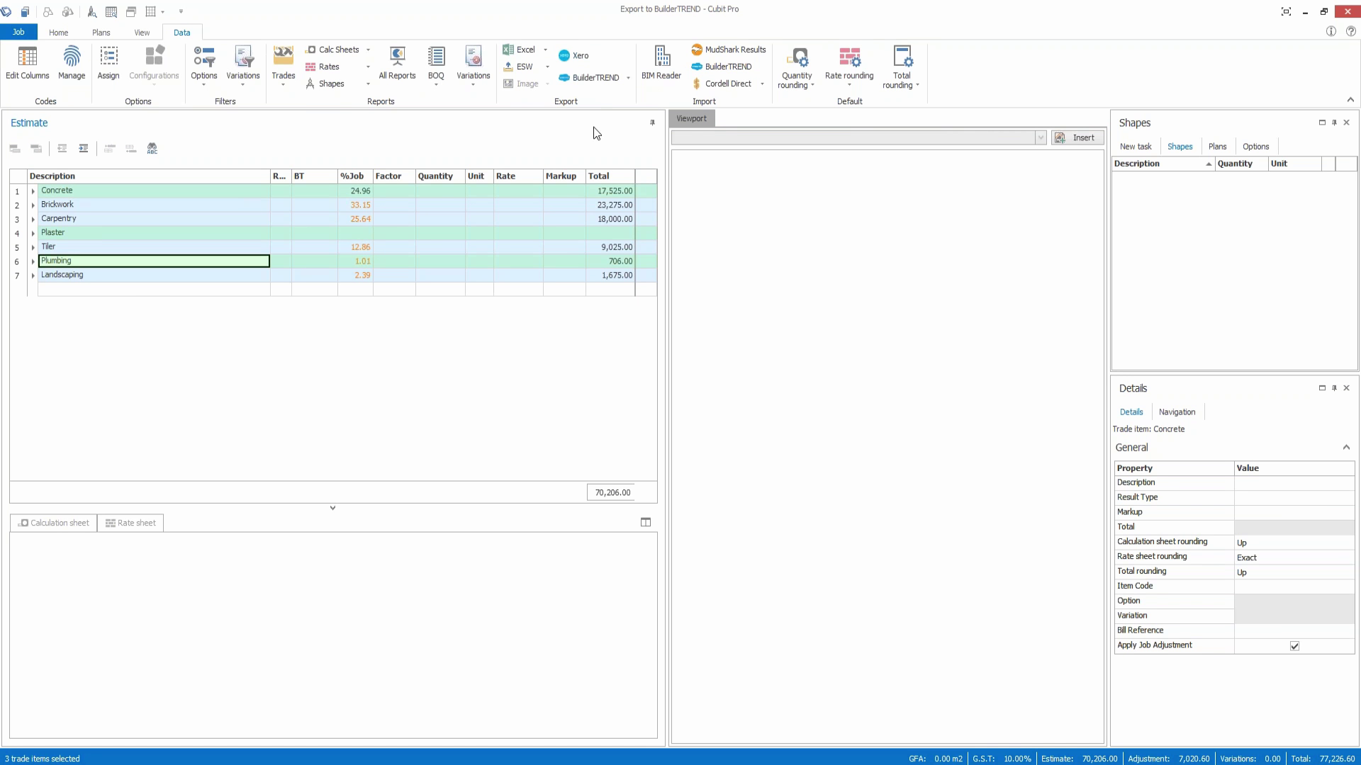
pyautogui.click(629, 81)
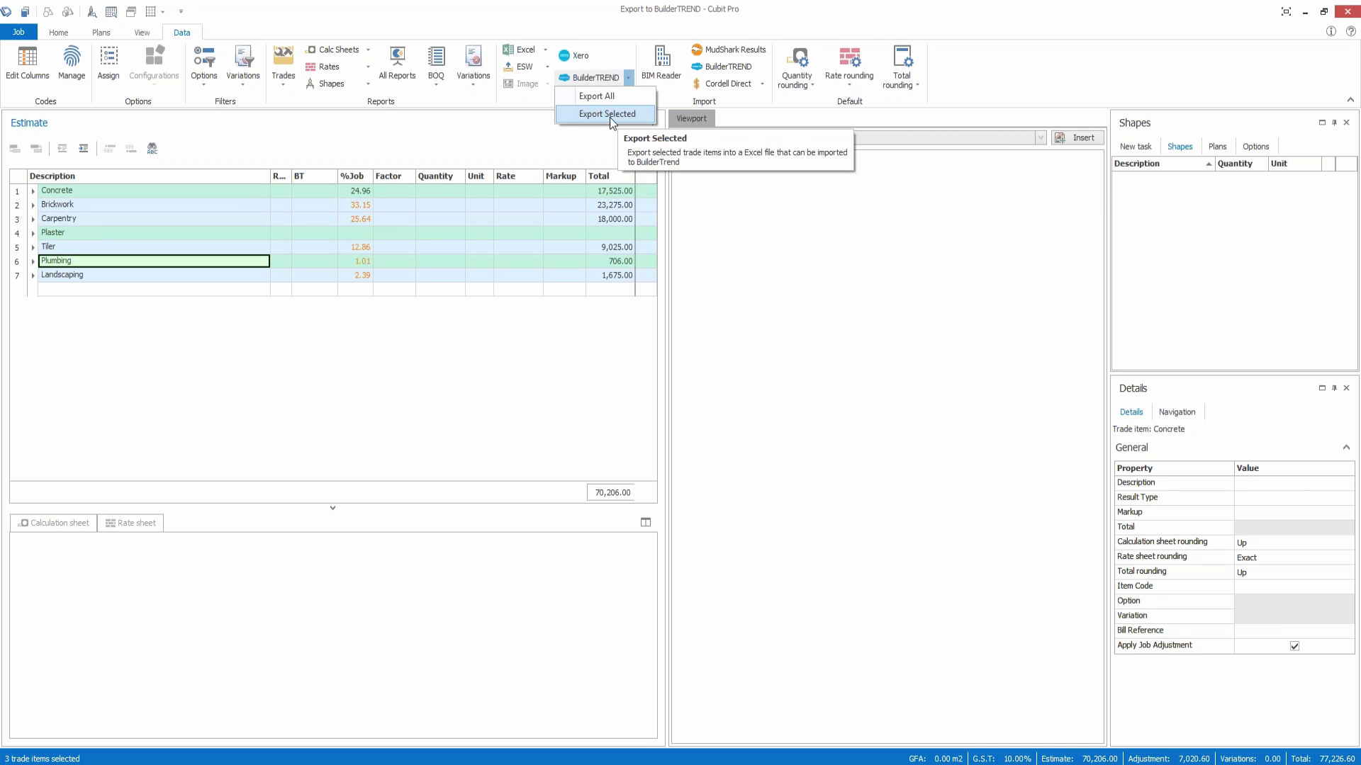
pyautogui.click(235, 290)
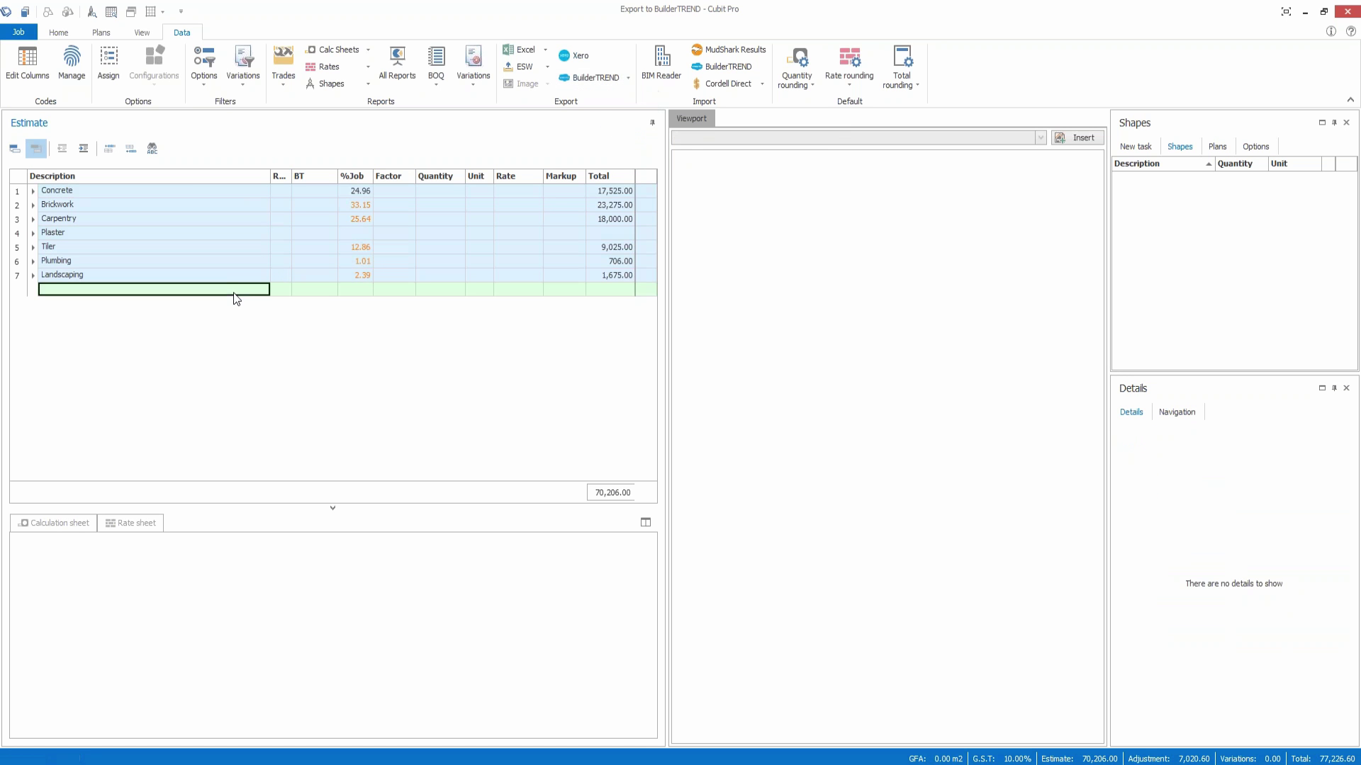
# Step: Expand all trades, then choose Export All from the BuilderTREND export menu
pyautogui.rightClick(190, 192)
pyautogui.click(278, 484)
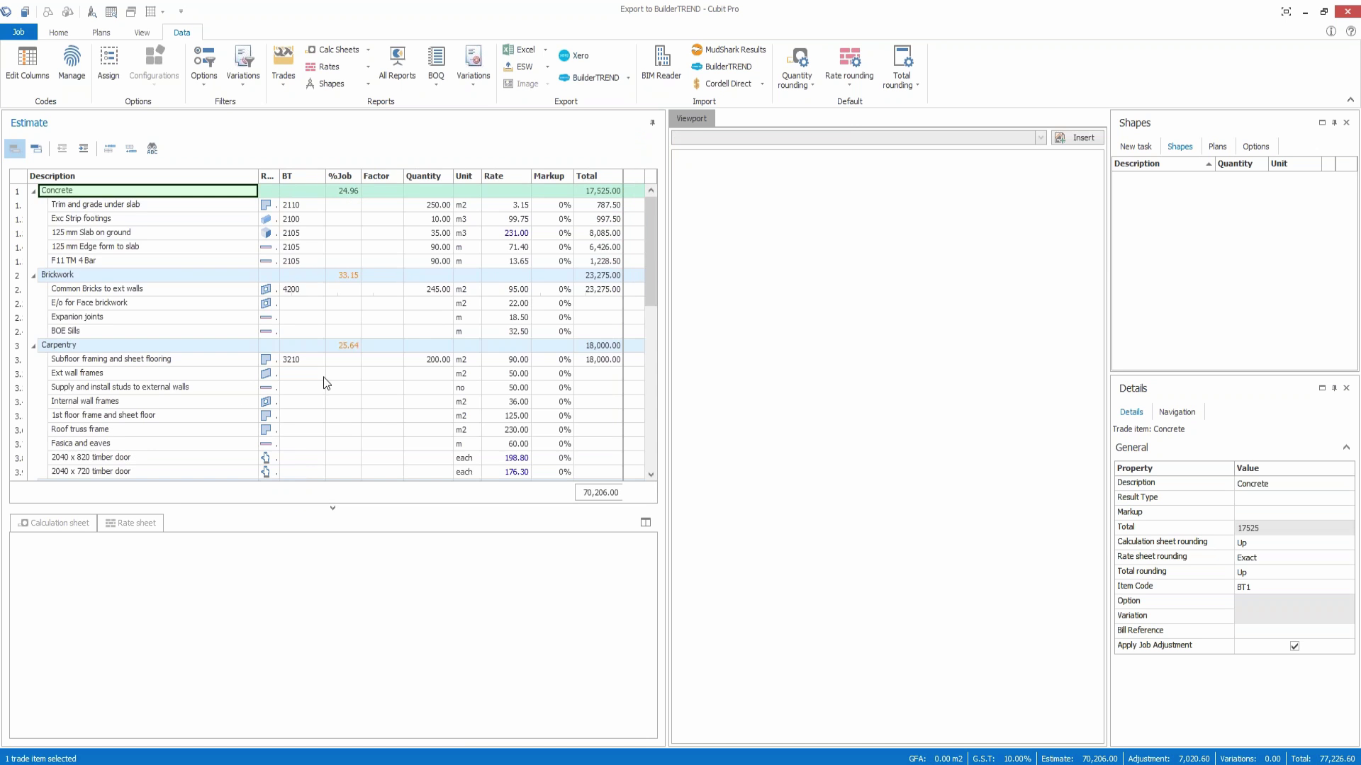
pyautogui.scroll(-2, 312, 270)
pyautogui.scroll(-10, 312, 270)
pyautogui.scroll(12, 312, 283)
pyautogui.click(628, 77)
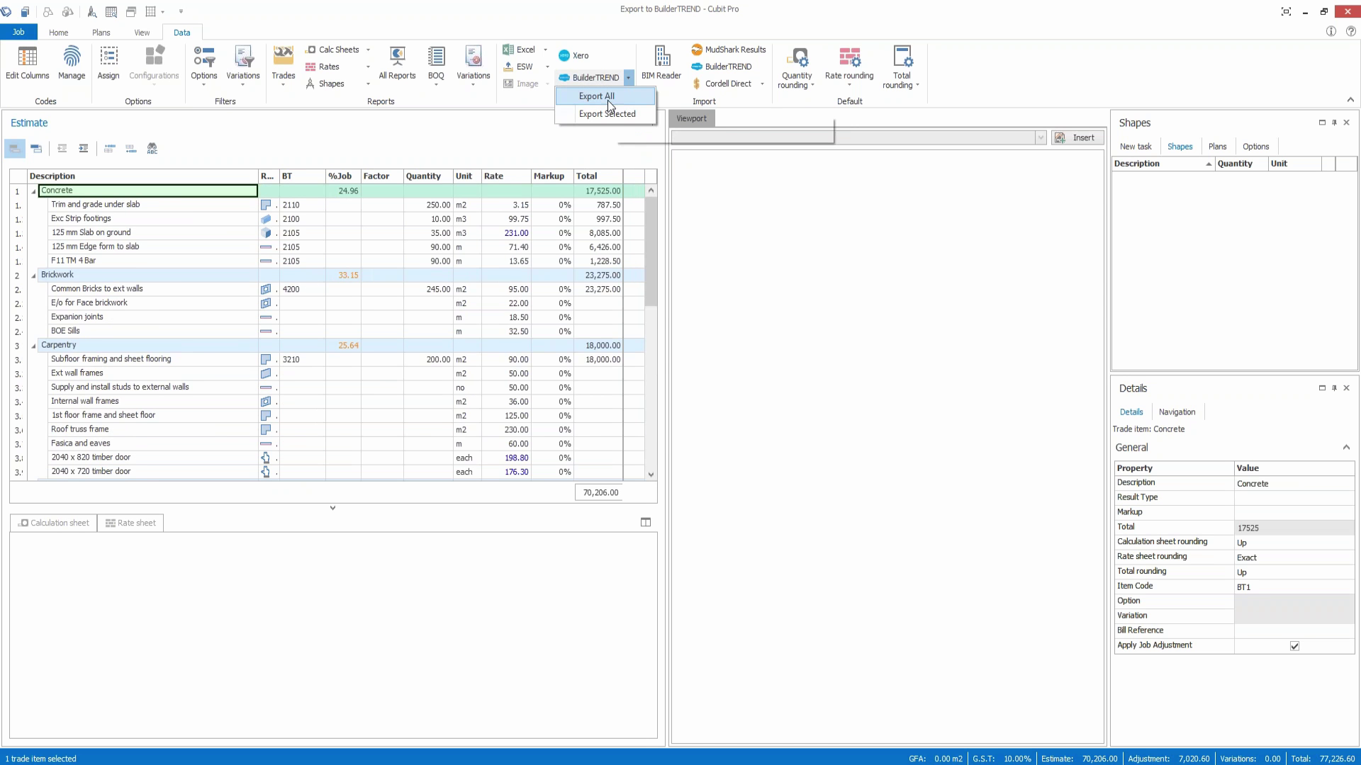
pyautogui.click(597, 97)
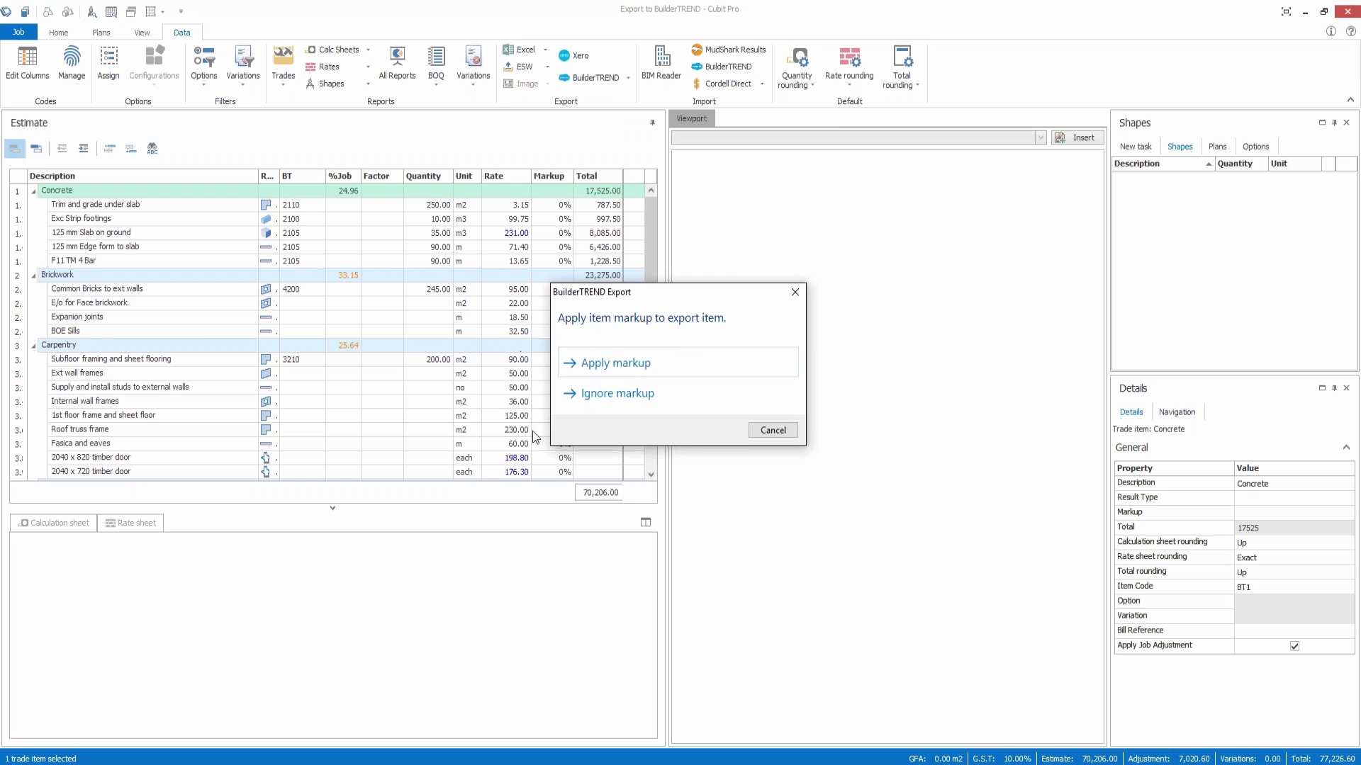
# Step: Export without markup to Desktop as Excel Workbook Export to BuilderTREND.xlsx, ignoring missing codes
pyautogui.click(618, 394)
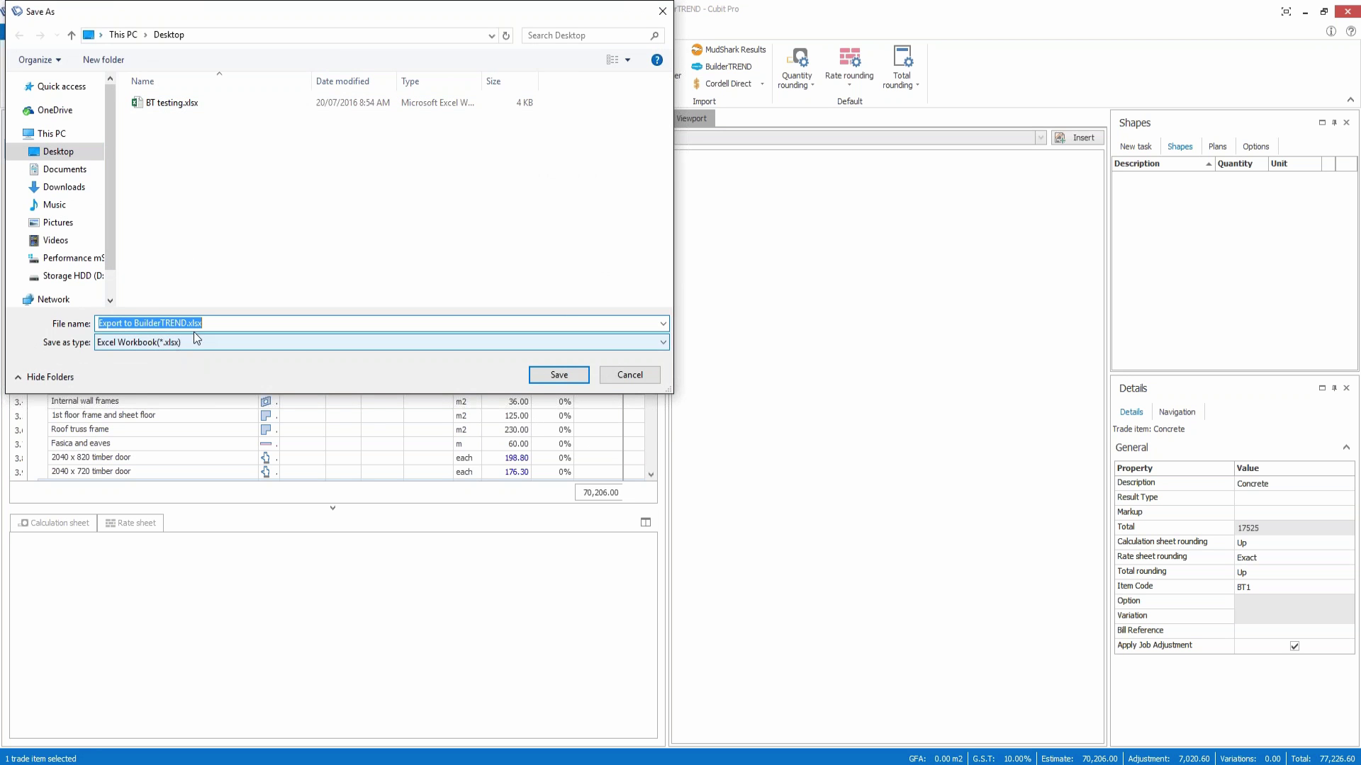
pyautogui.click(59, 152)
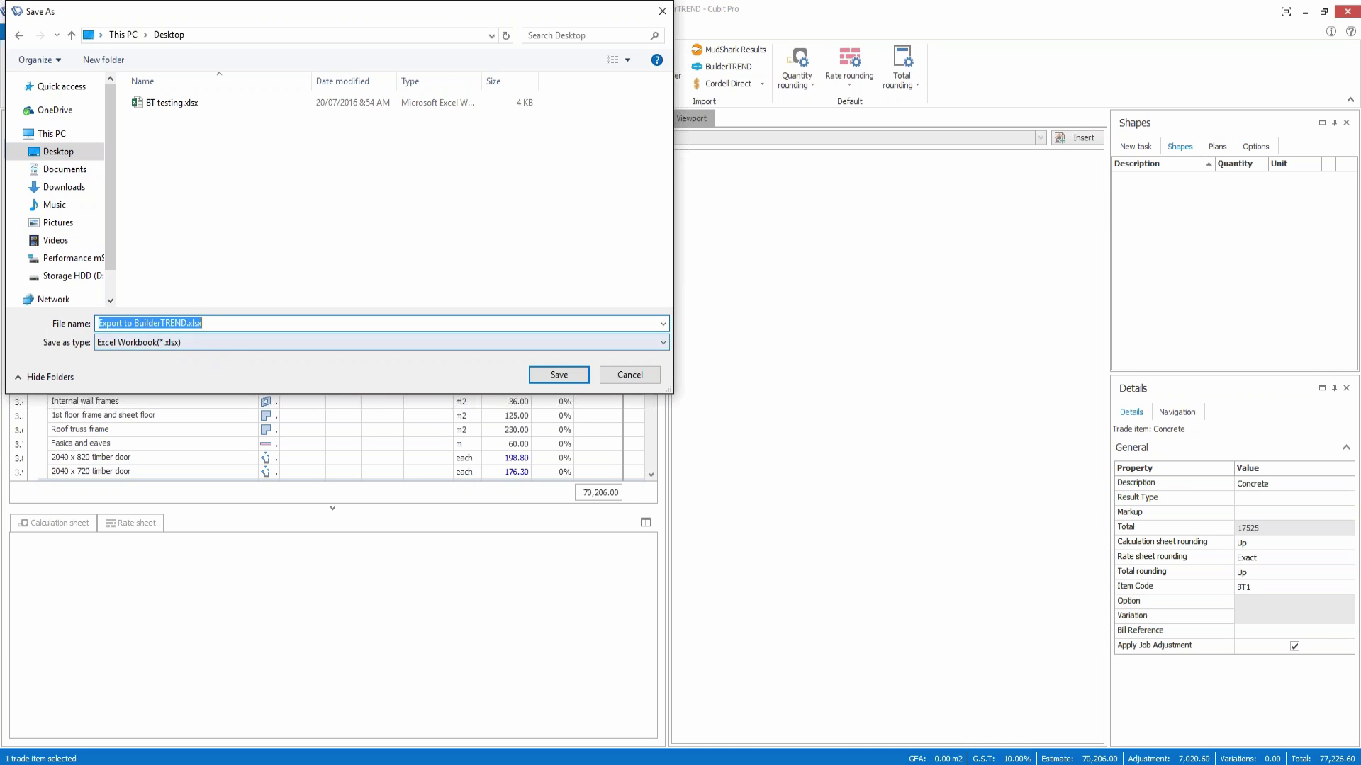
pyautogui.click(198, 343)
pyautogui.click(198, 338)
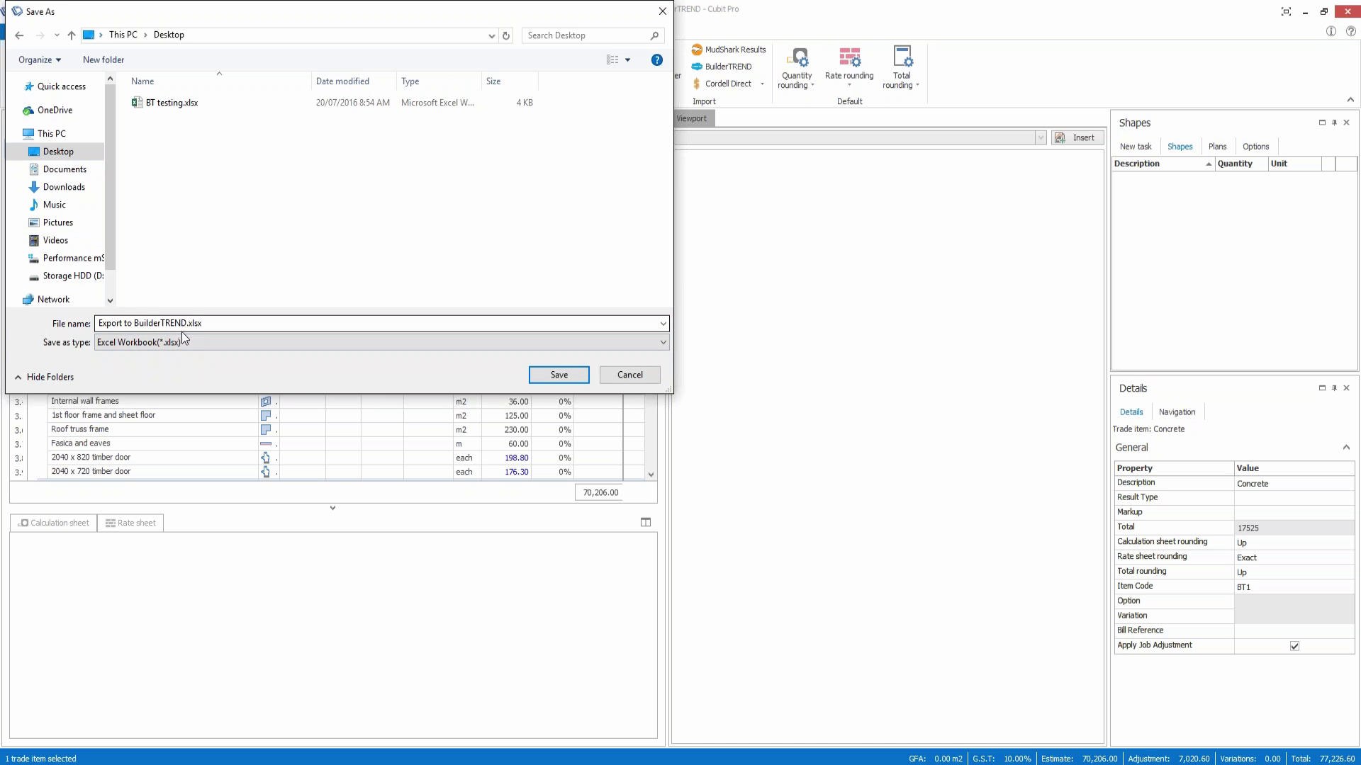
pyautogui.click(572, 381)
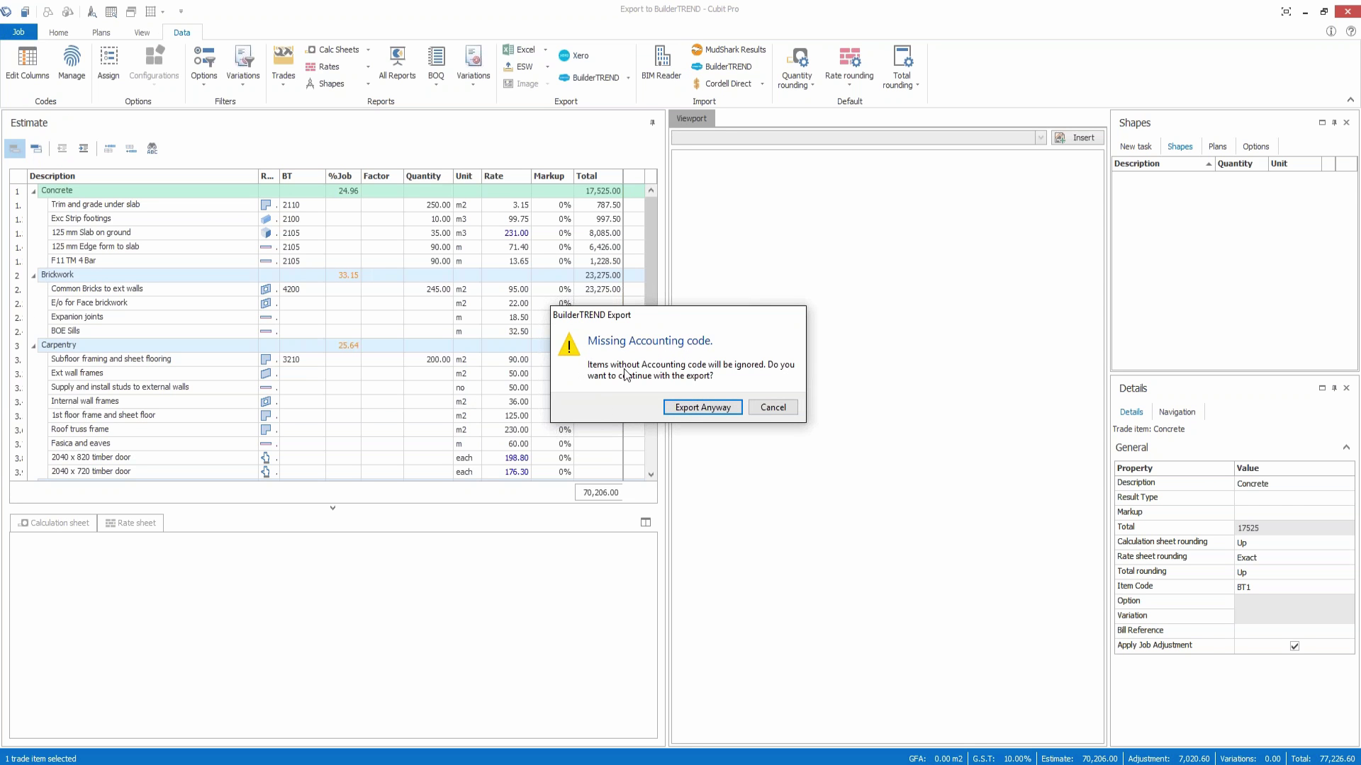
pyautogui.click(715, 409)
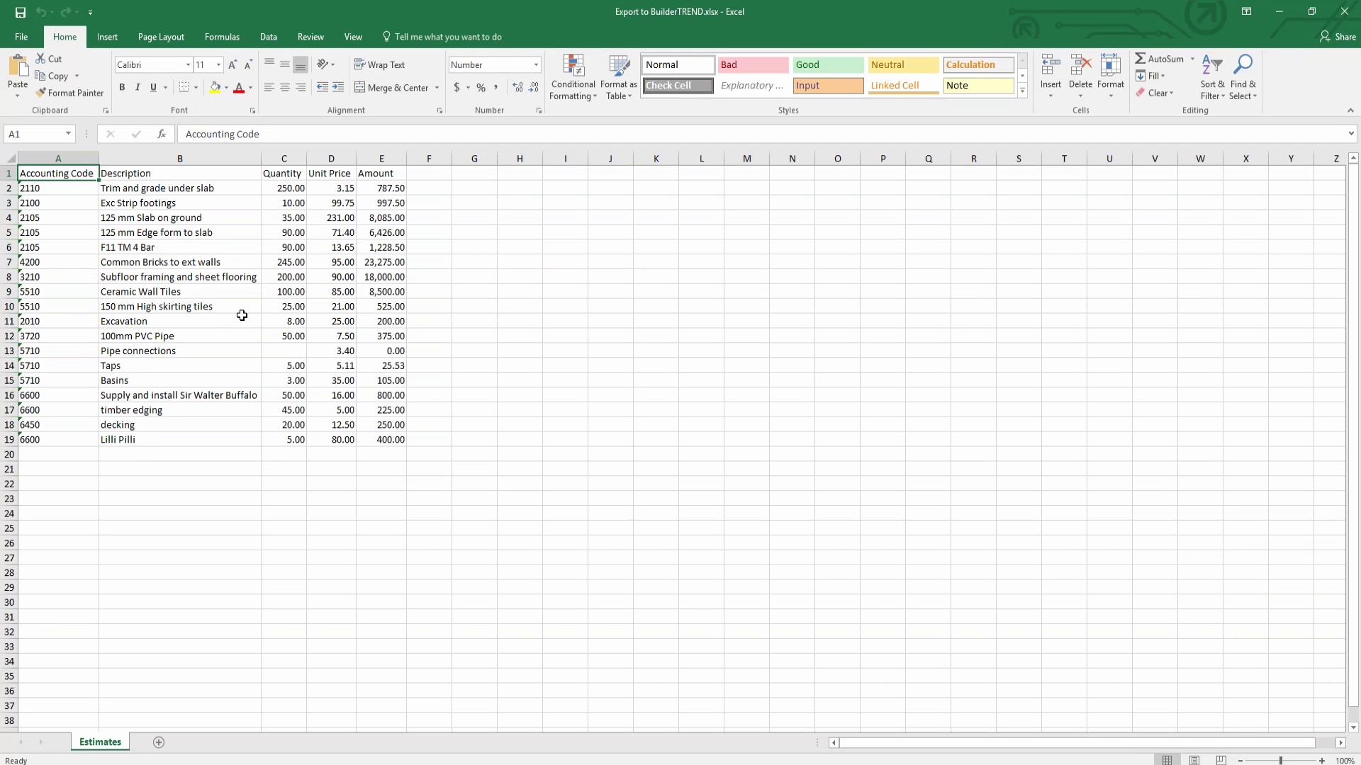
# Step: Close the Export to BuilderTREND.xlsx workbook after reviewing its 18 exported items
pyautogui.click(1344, 16)
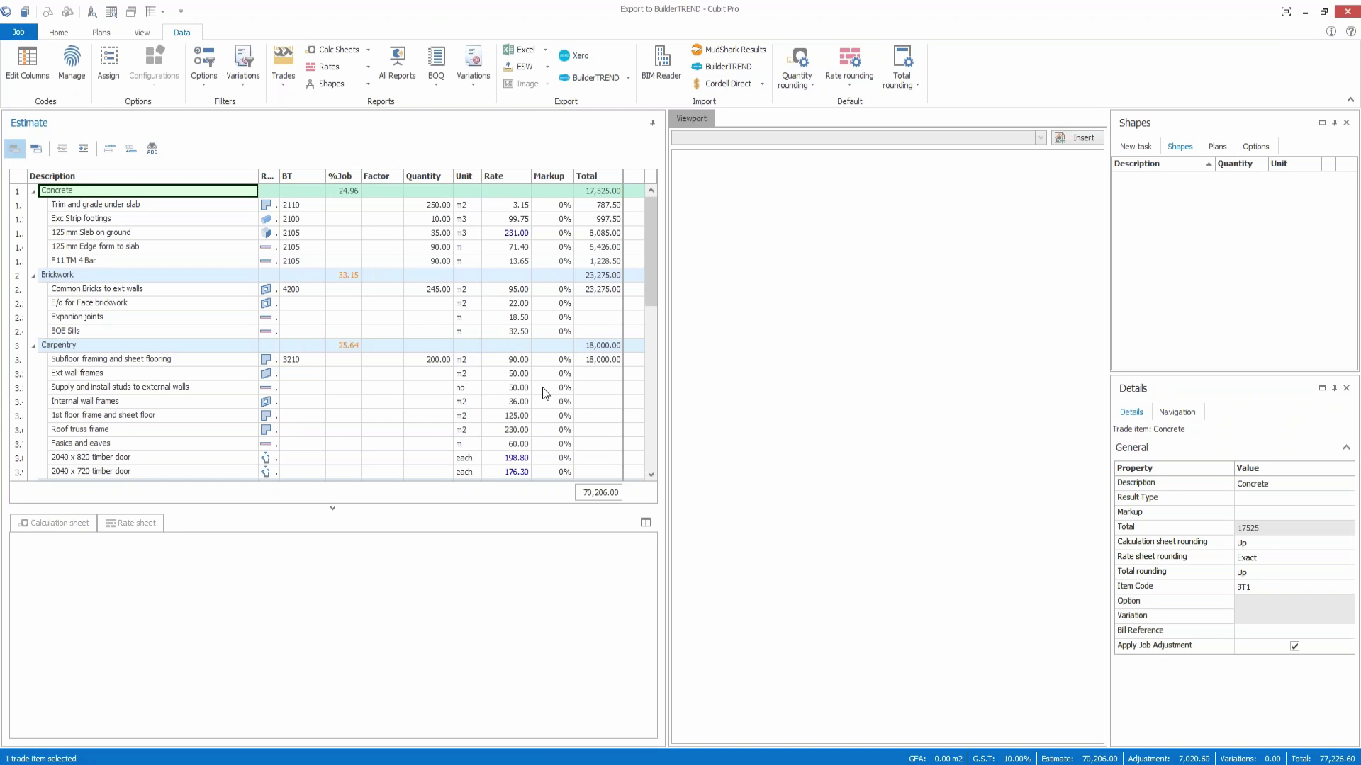
# Step: Log in on the Chrome BuilderTREND tab with the suggested username and the account password
pyautogui.moveTo(403, 762)
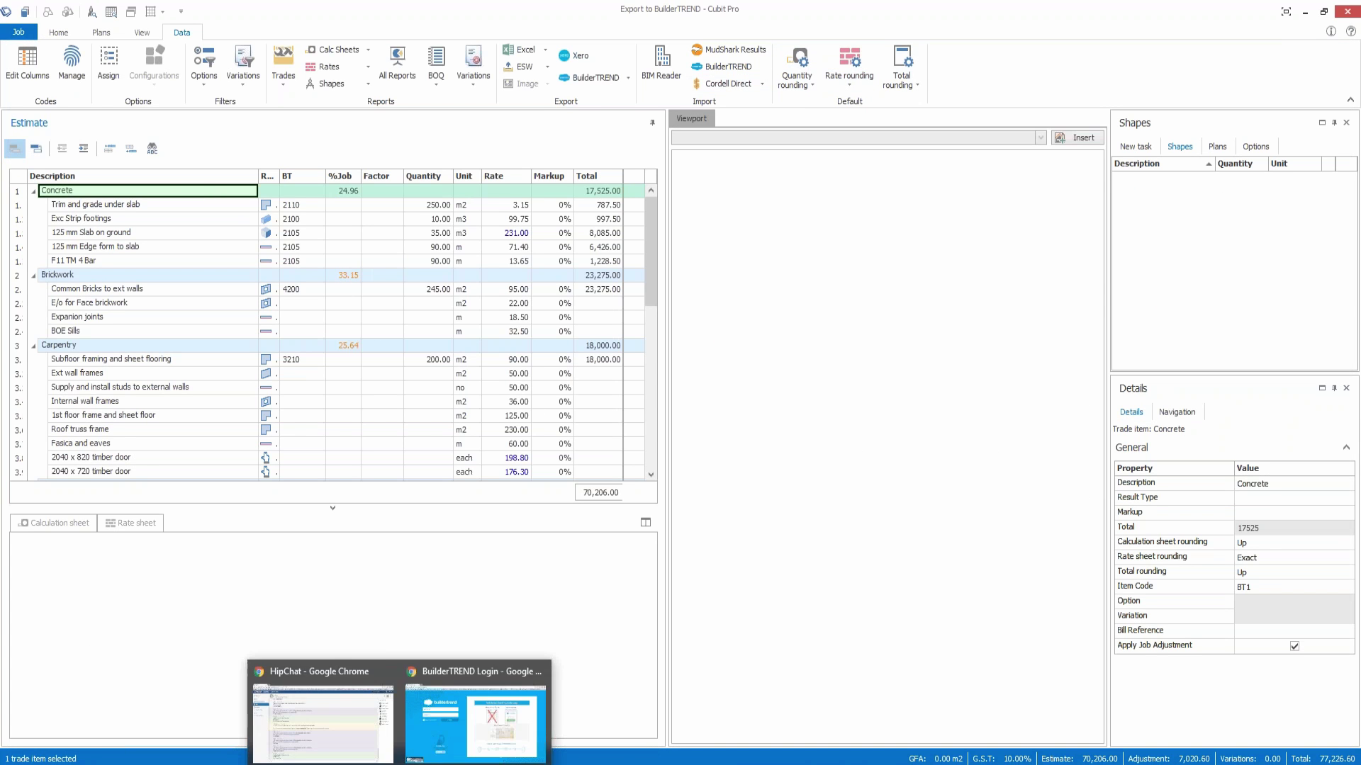
pyautogui.click(441, 750)
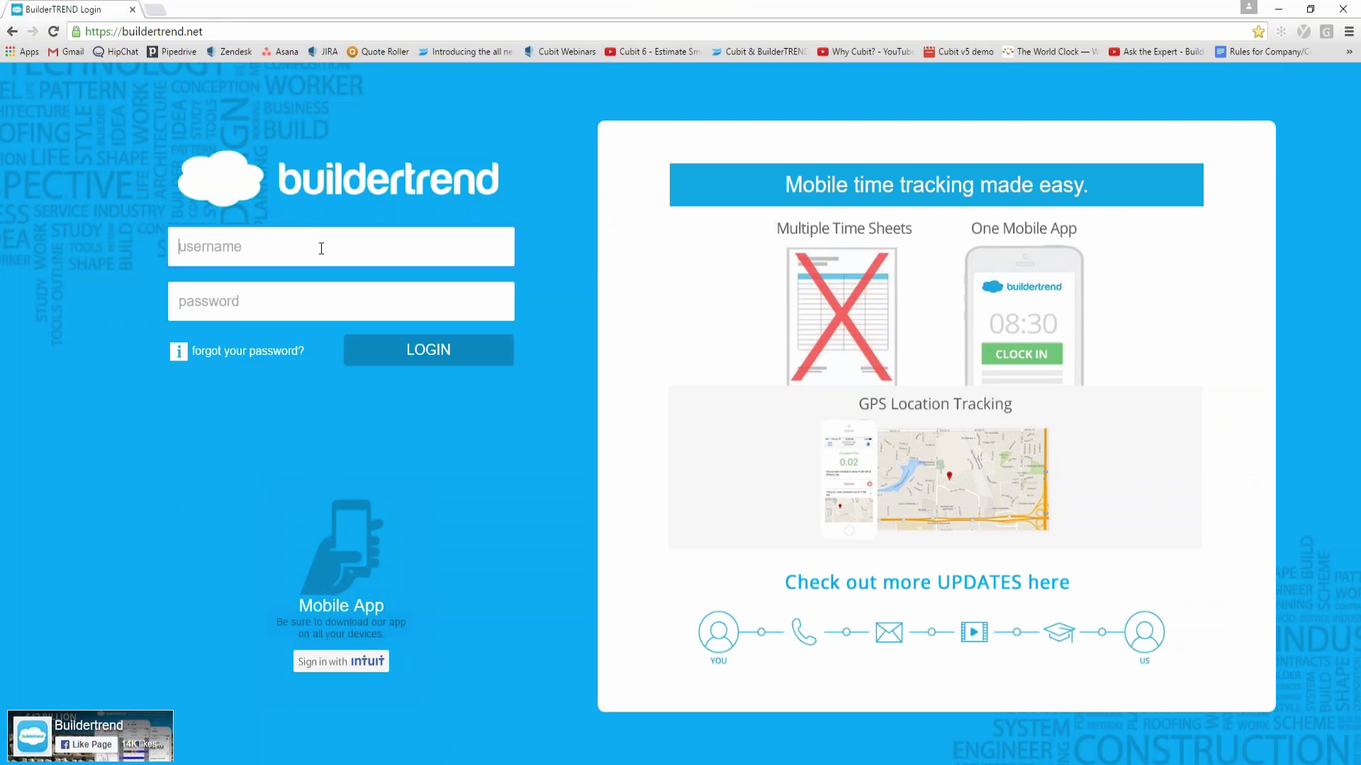
pyautogui.write('Cubi')
pyautogui.press('Down')
pyautogui.press('Tab')
pyautogui.write('demo*****')
pyautogui.click(433, 356)
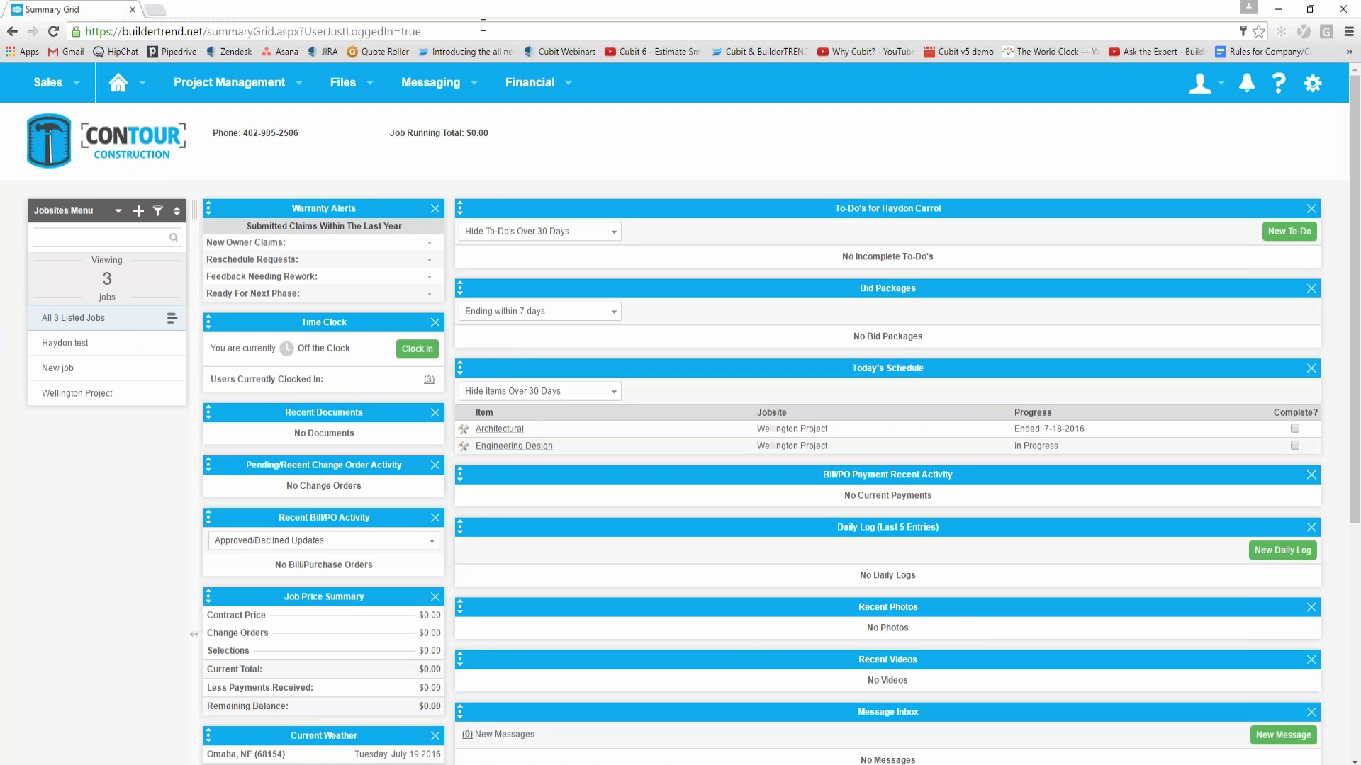
# Step: Create and save a from-scratch job 'Buildertrend job', type New Homes, group New Construction - Custom
pyautogui.click(138, 213)
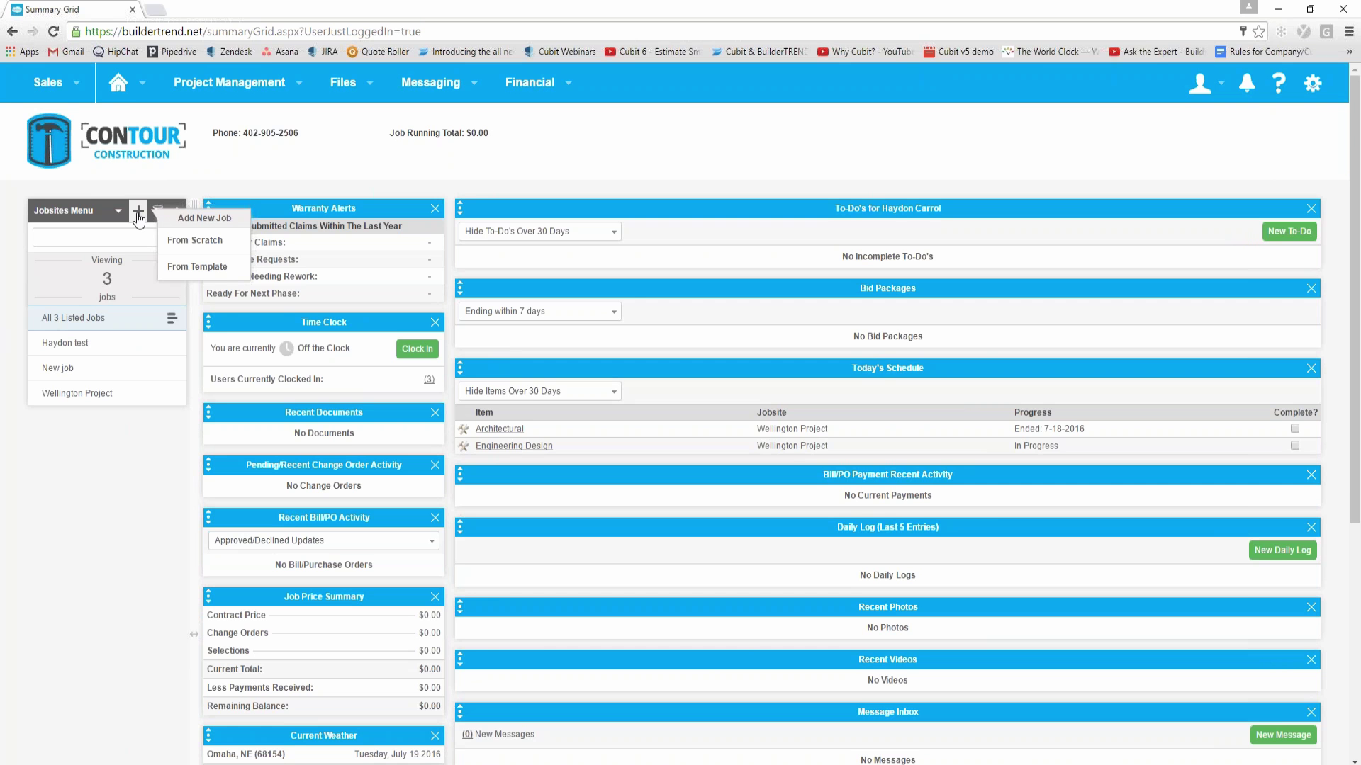
pyautogui.click(199, 241)
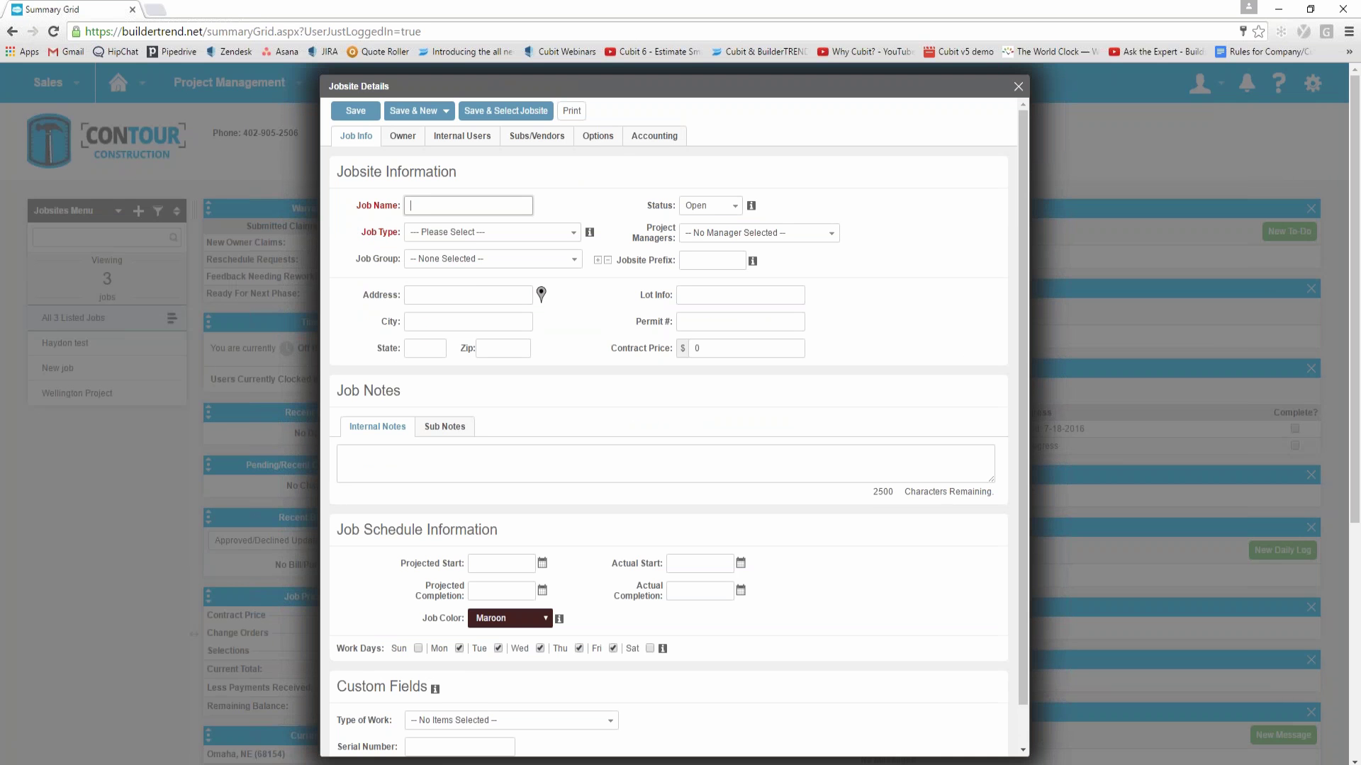
pyautogui.write('uildertrend job')
pyautogui.click(480, 233)
pyautogui.click(474, 270)
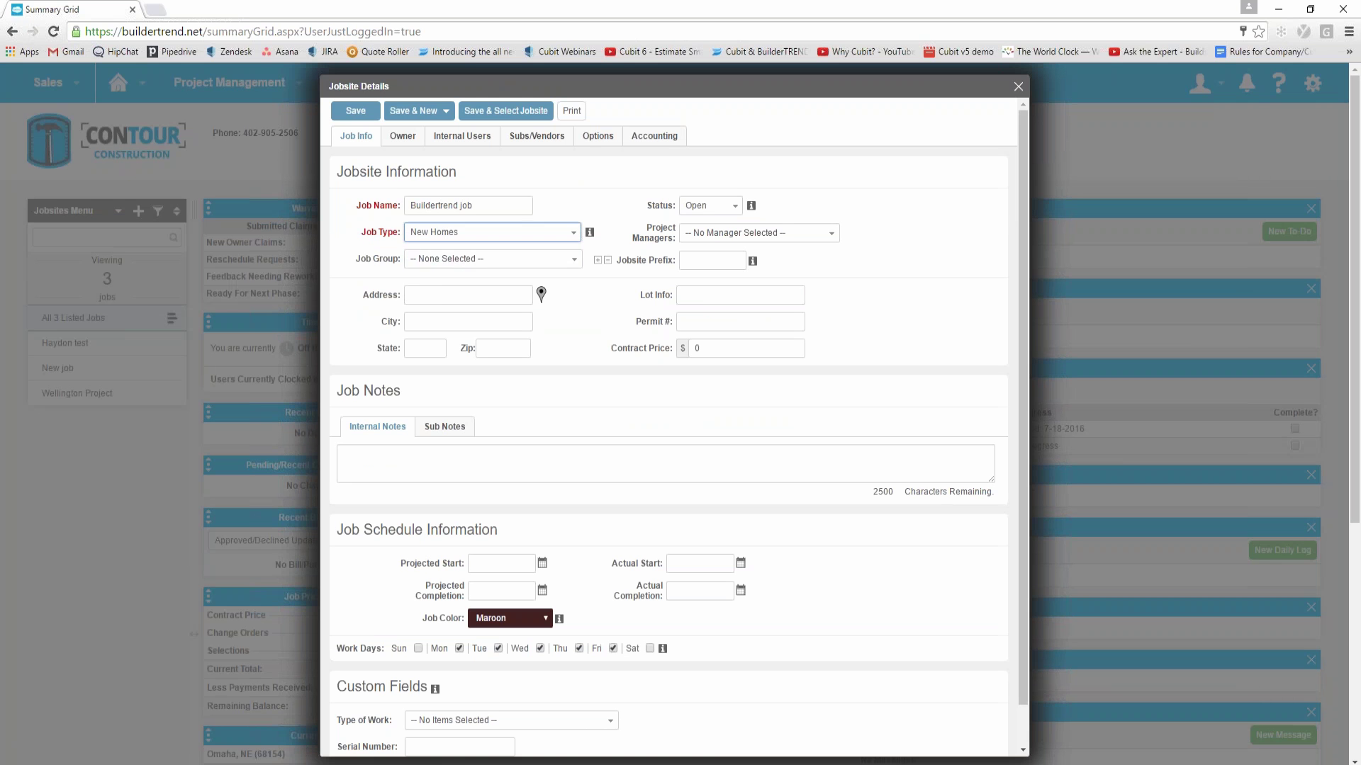
pyautogui.click(477, 261)
pyautogui.moveTo(575, 349); pyautogui.dragTo(567, 372)
pyautogui.click(517, 383)
pyautogui.click(610, 300)
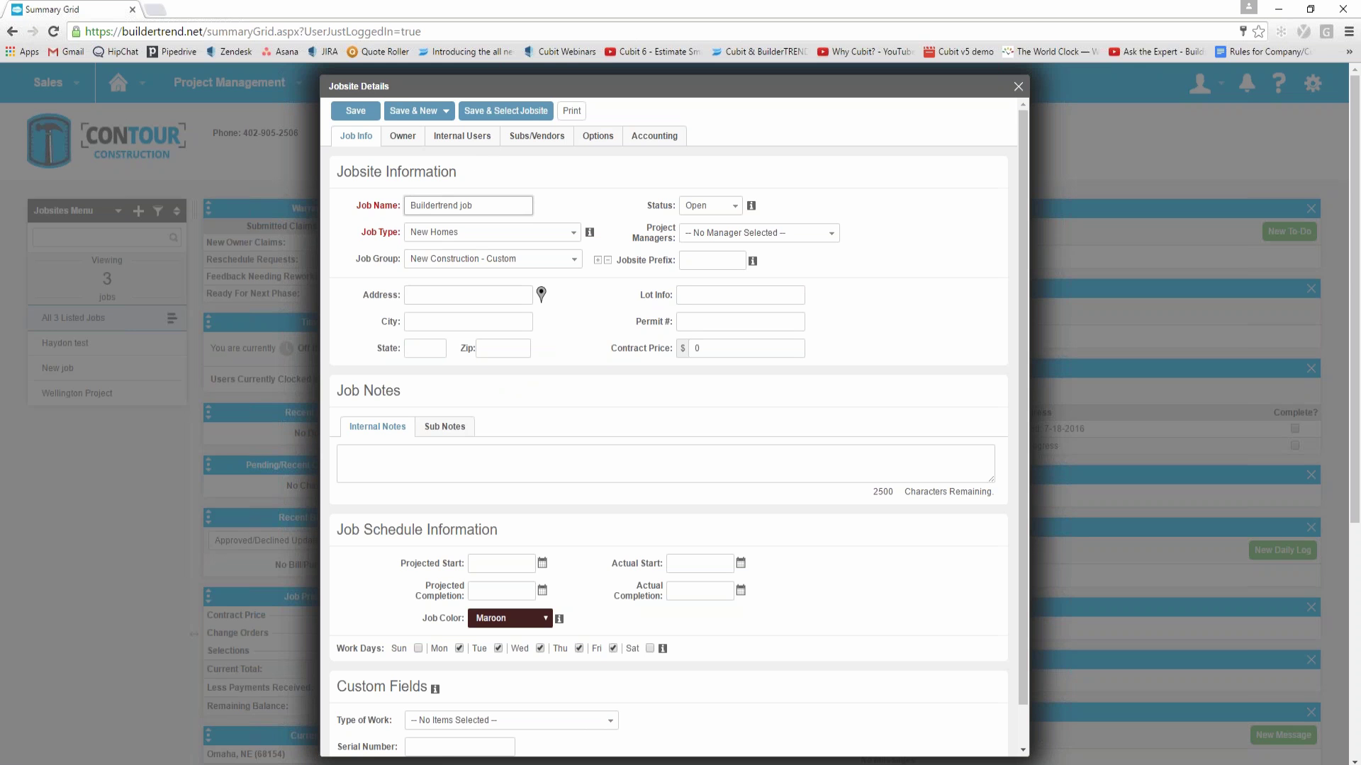
pyautogui.click(356, 112)
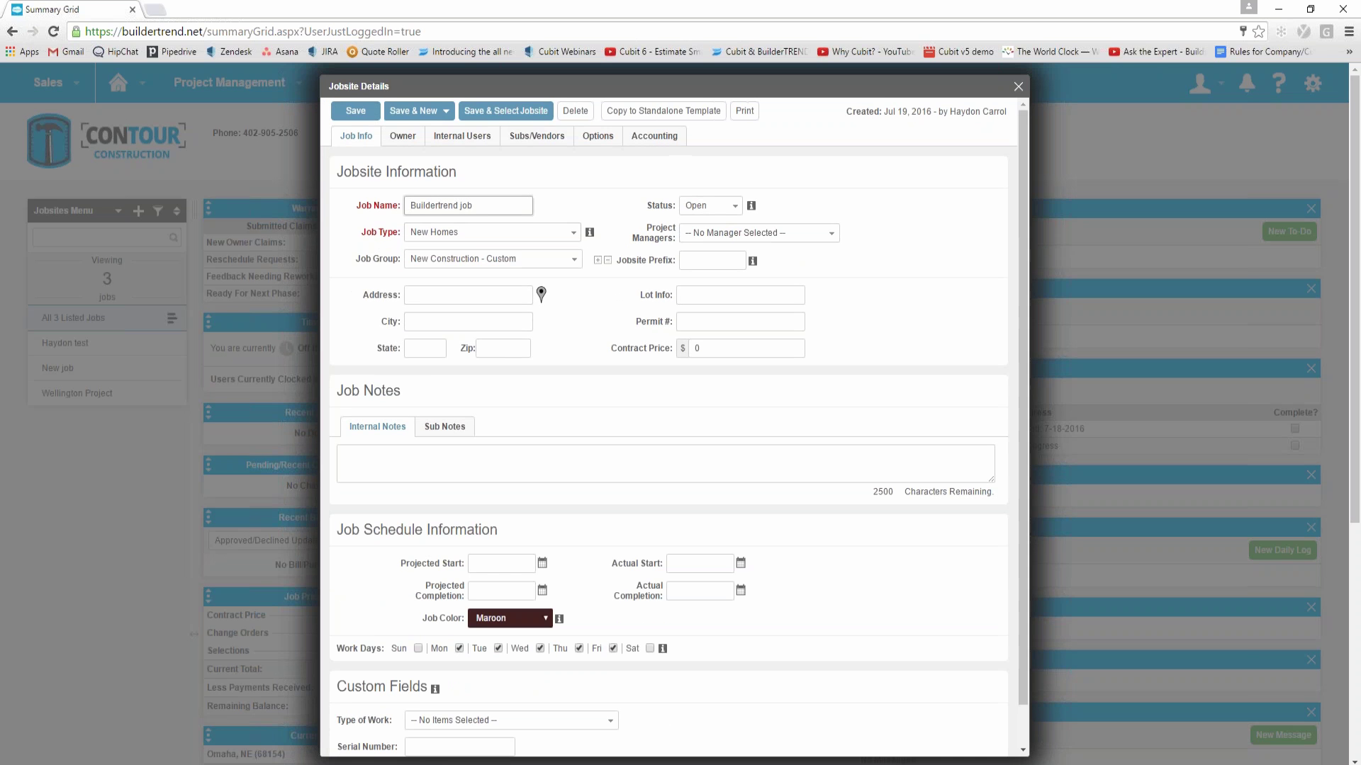
pyautogui.click(1017, 86)
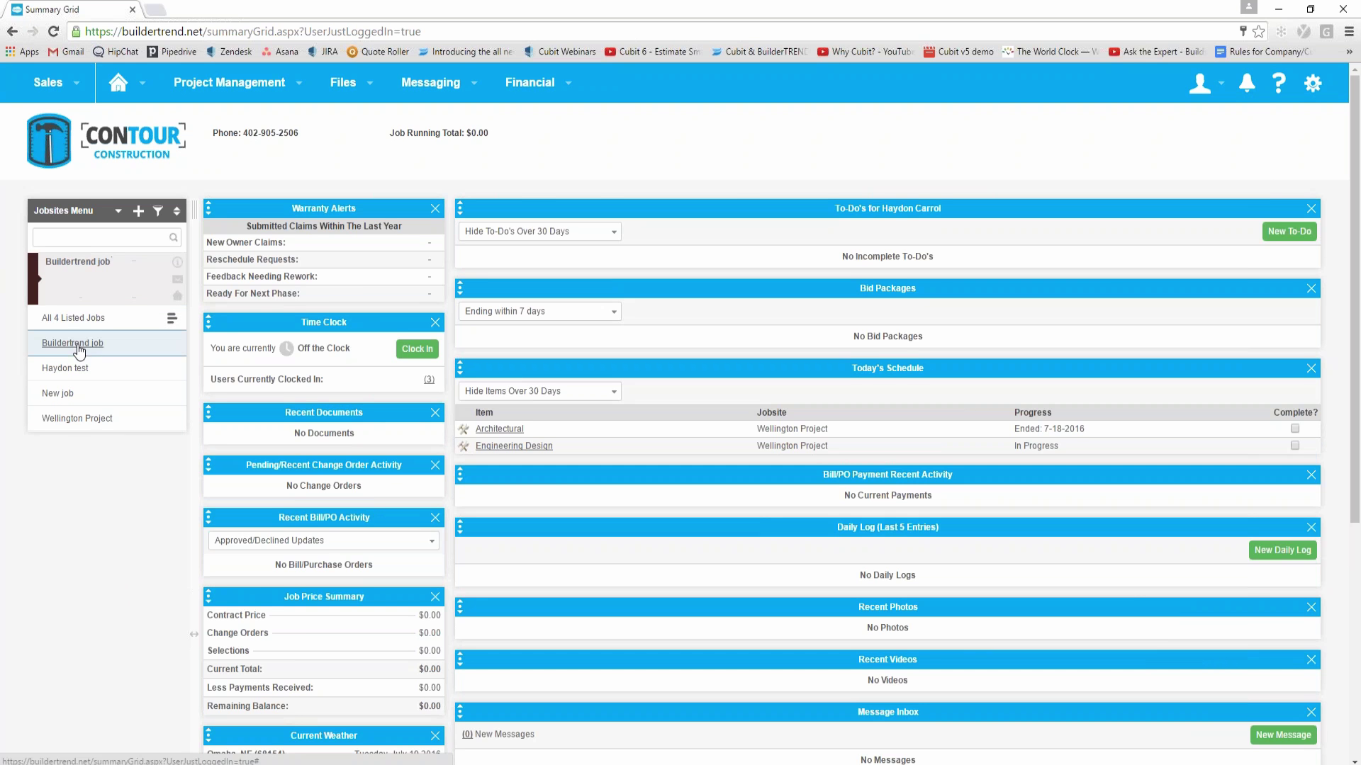
# Step: Switch to Buildertrend job, open its empty Estimate worksheet and list the Import sources
pyautogui.click(74, 344)
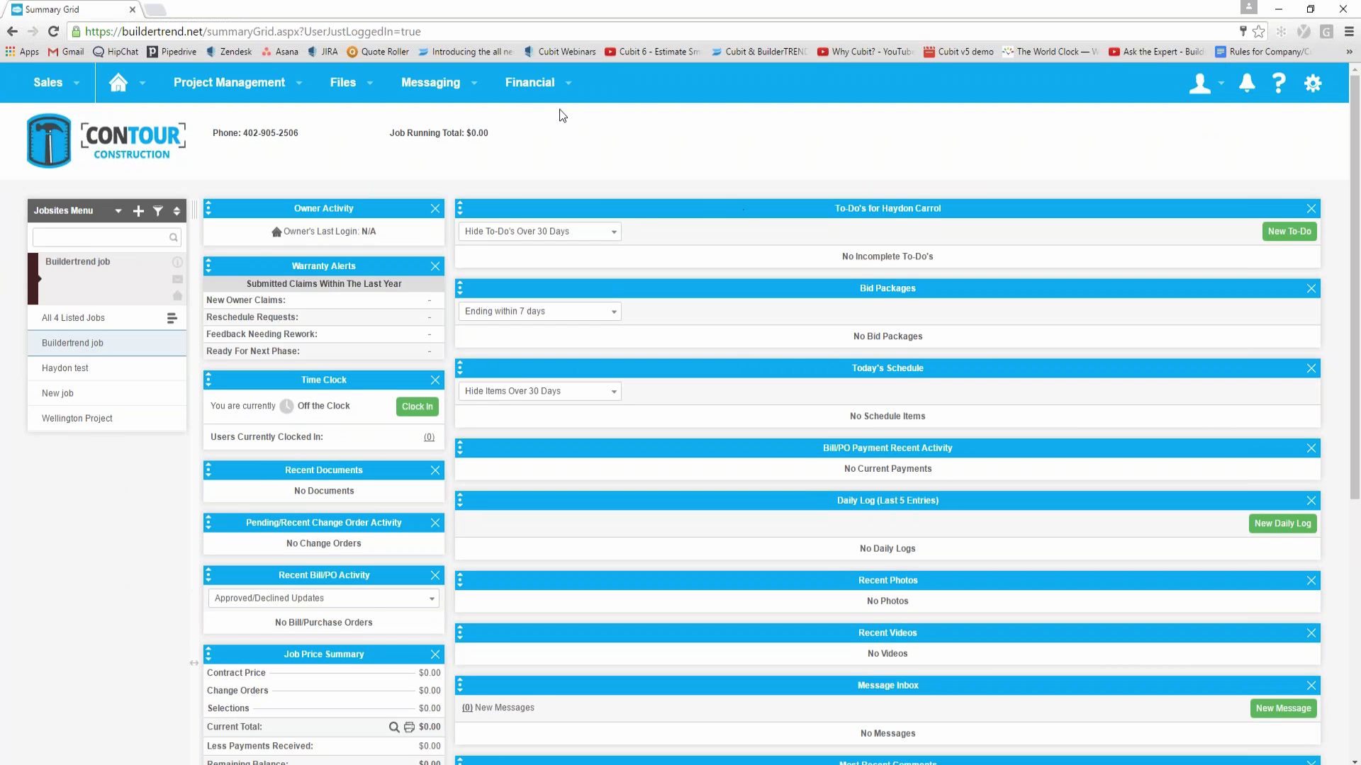
pyautogui.moveTo(545, 97)
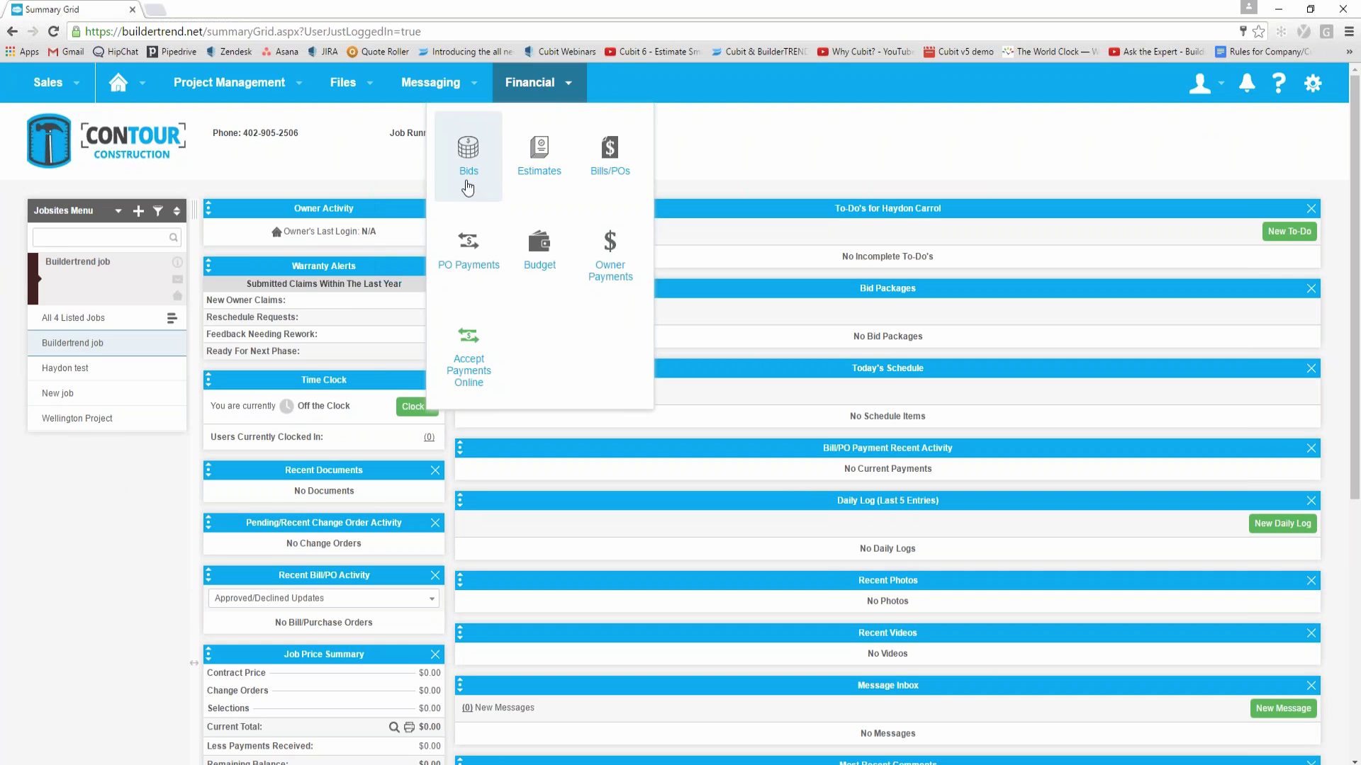
pyautogui.click(86, 343)
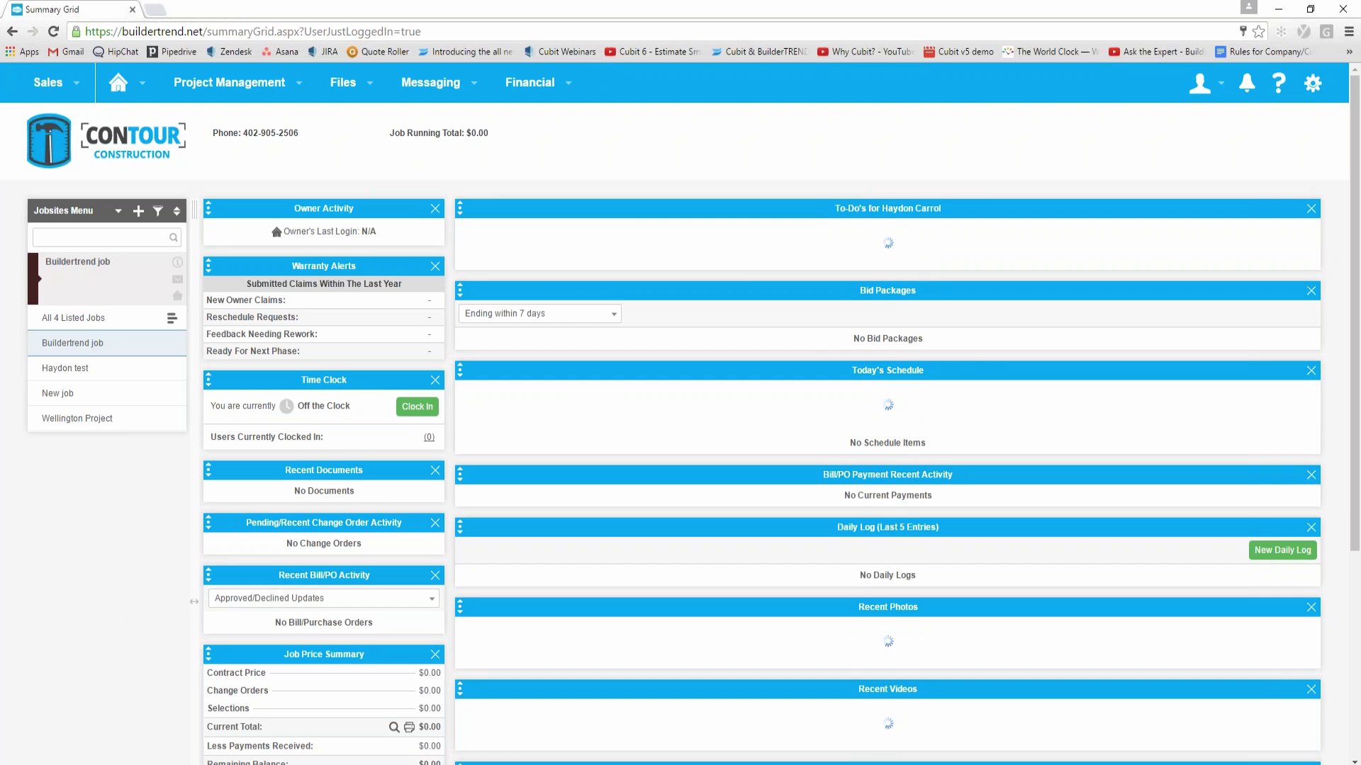
pyautogui.moveTo(541, 90)
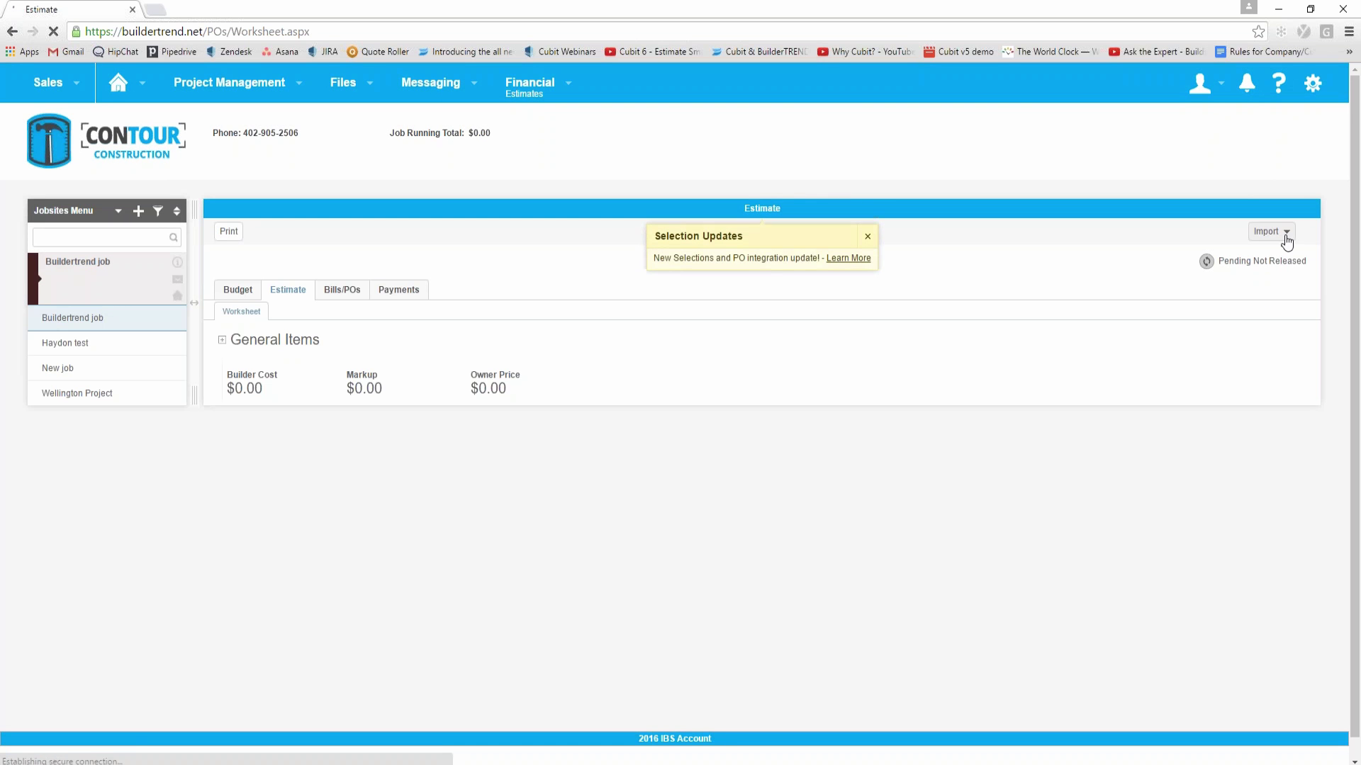
pyautogui.click(1286, 232)
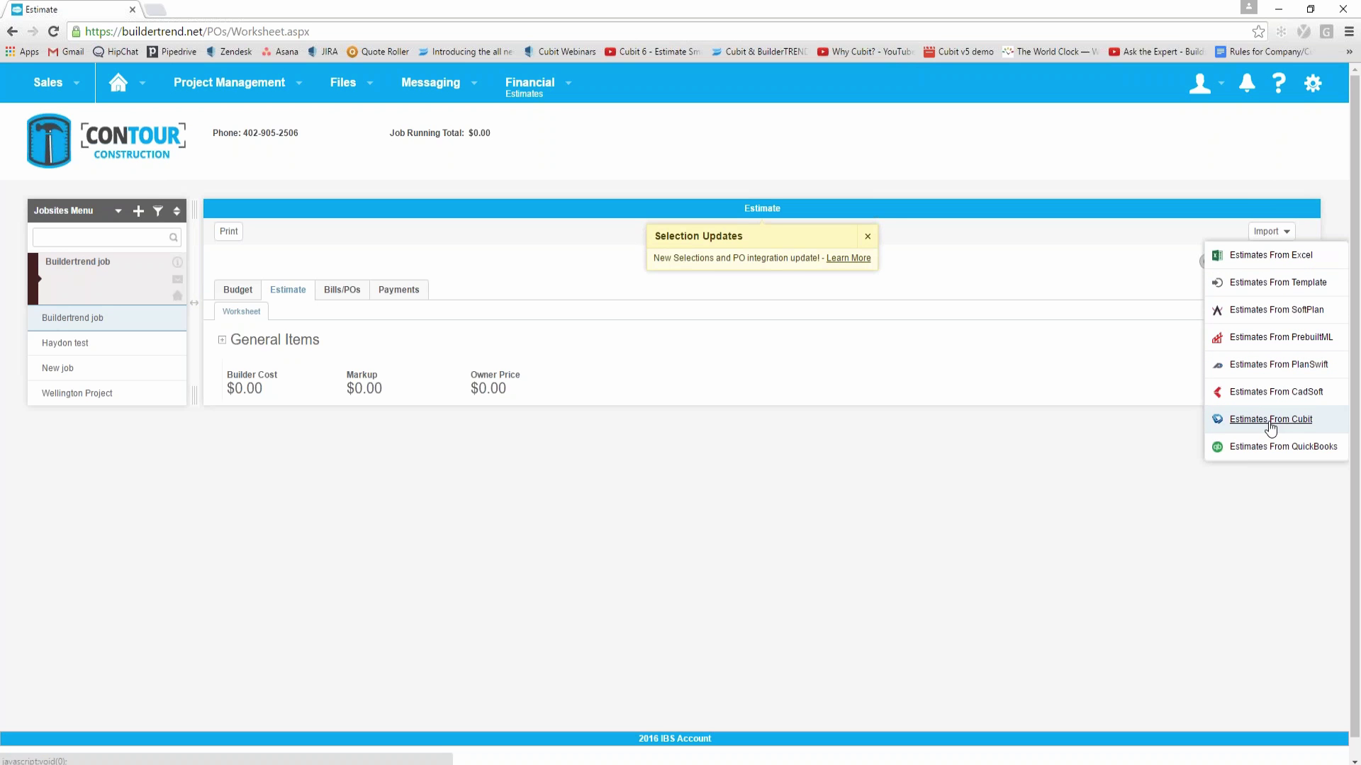
# Step: Load Export to BuilderTREND.xlsx through Estimates From Cubit and advance to column mapping
pyautogui.click(1271, 422)
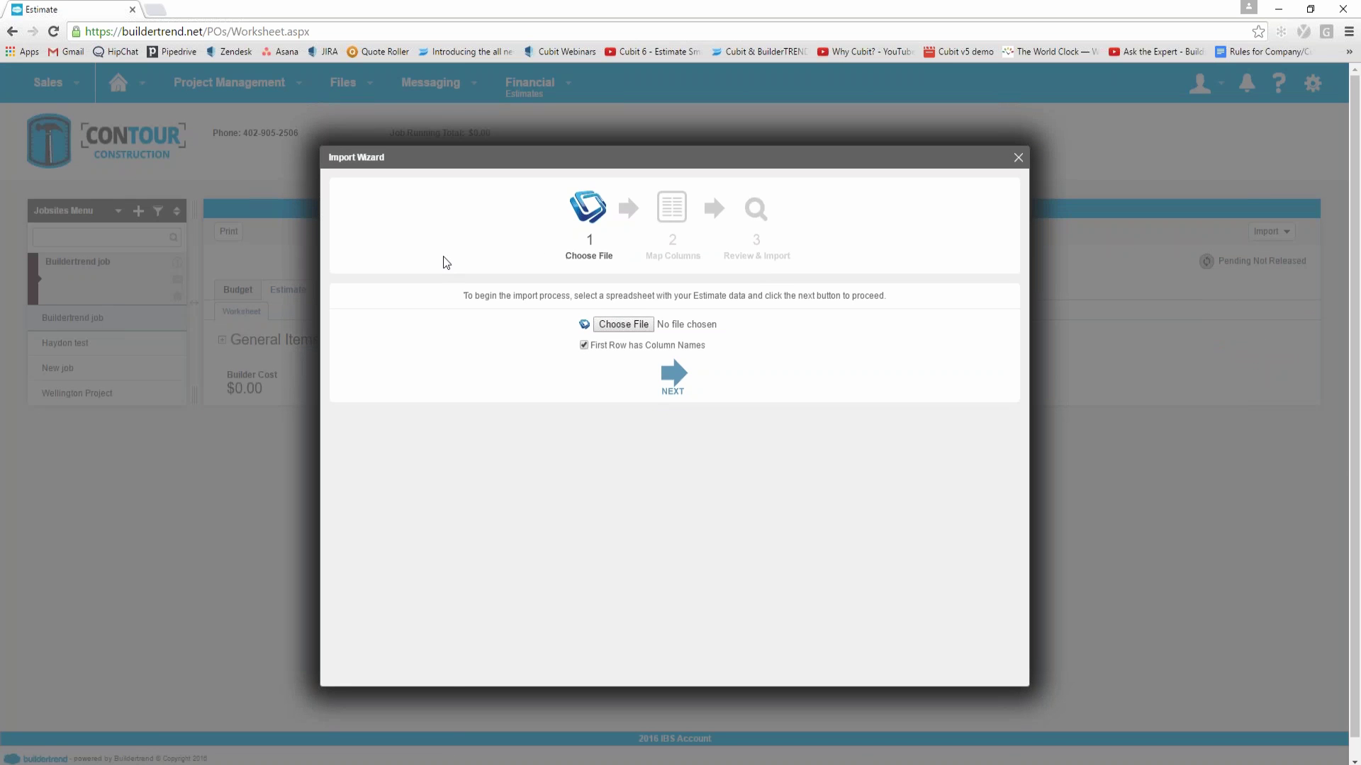
pyautogui.click(632, 326)
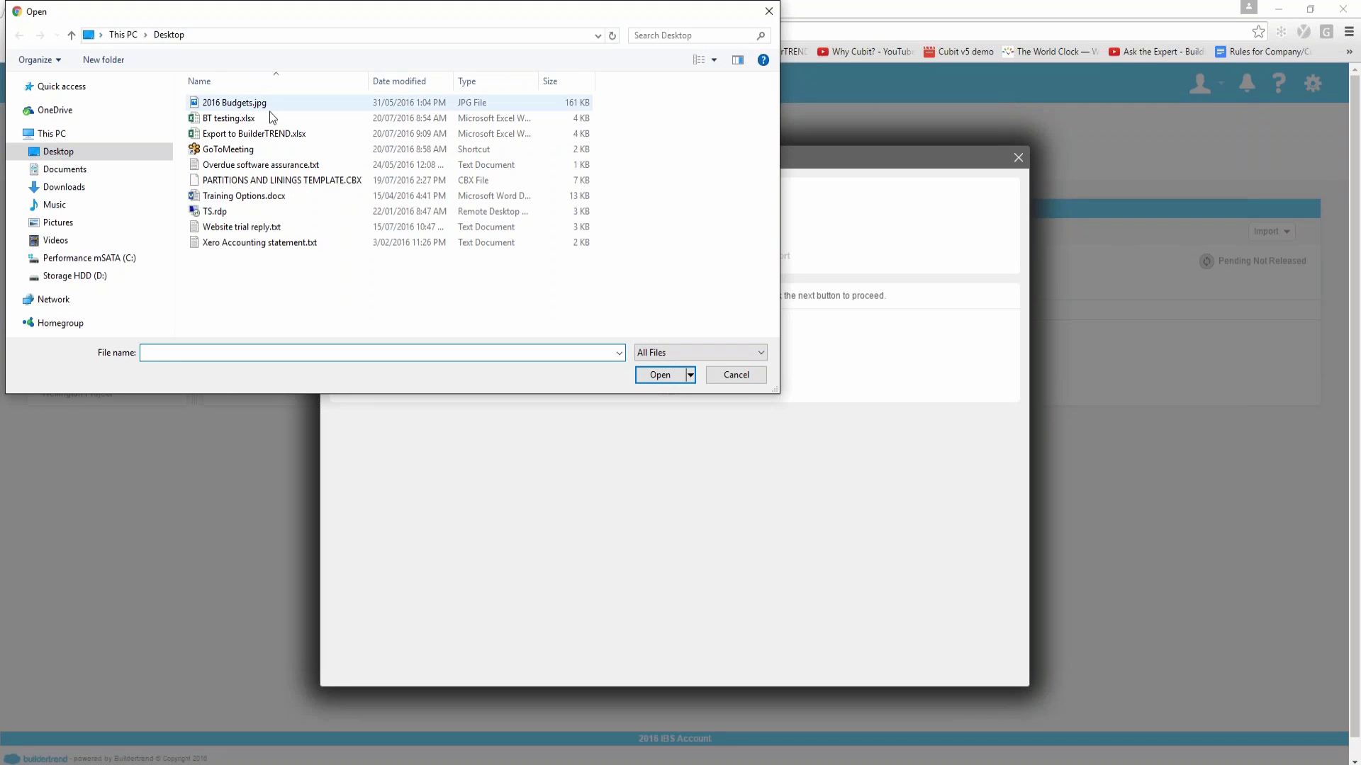
pyautogui.click(262, 135)
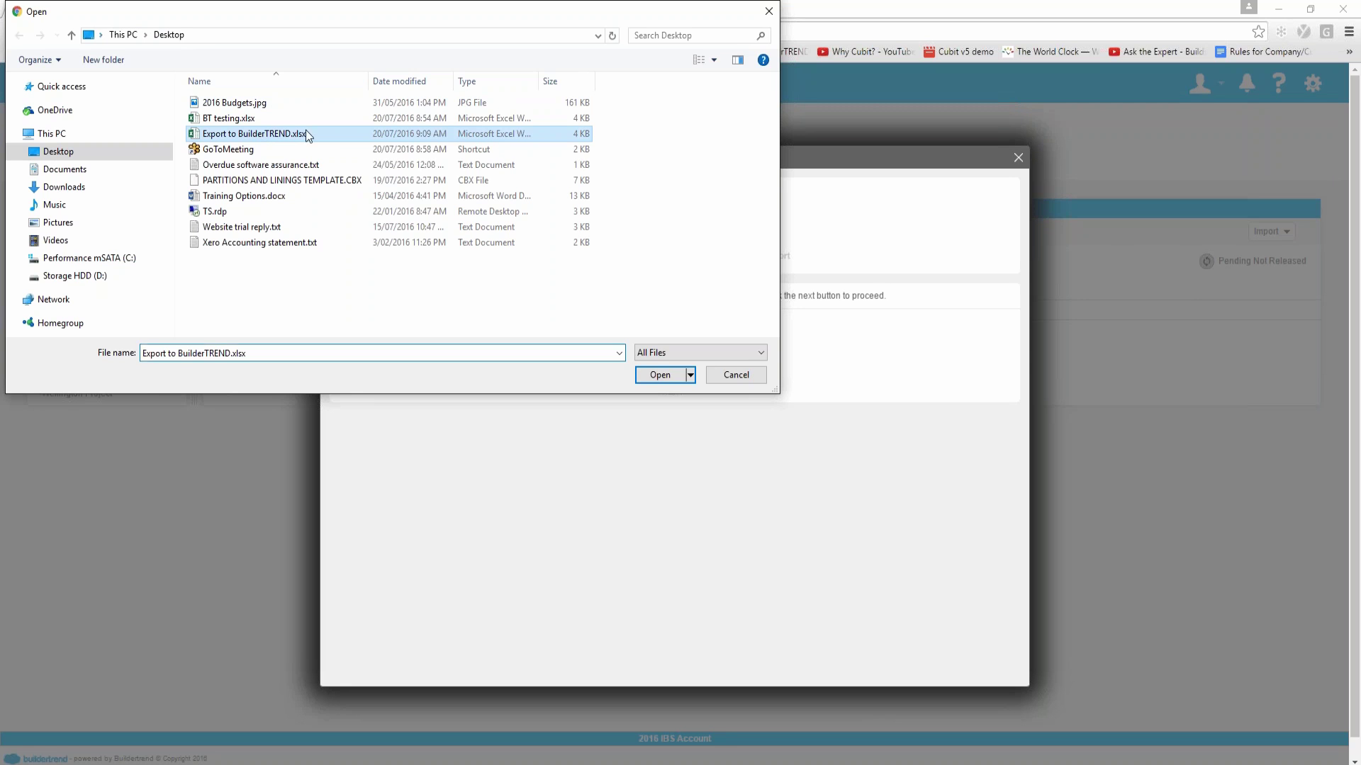
pyautogui.click(660, 375)
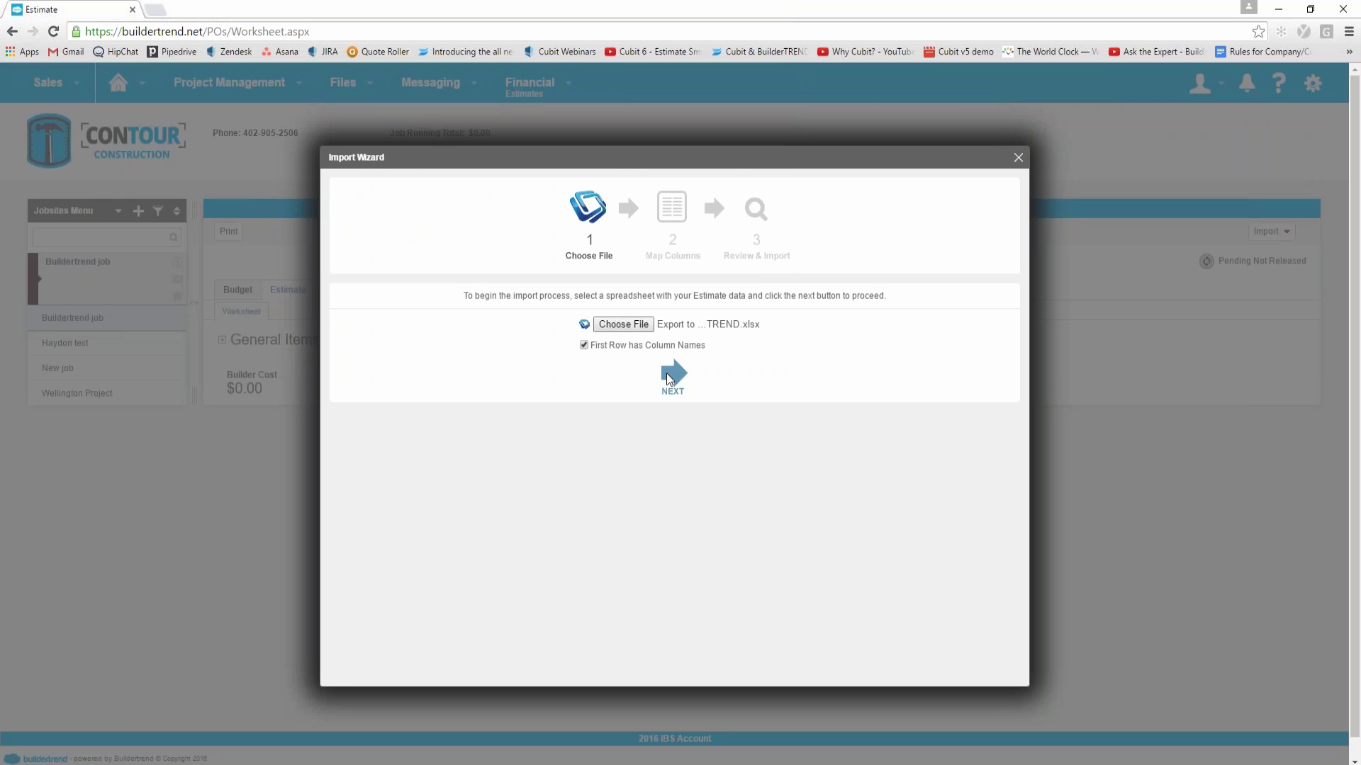
pyautogui.click(666, 373)
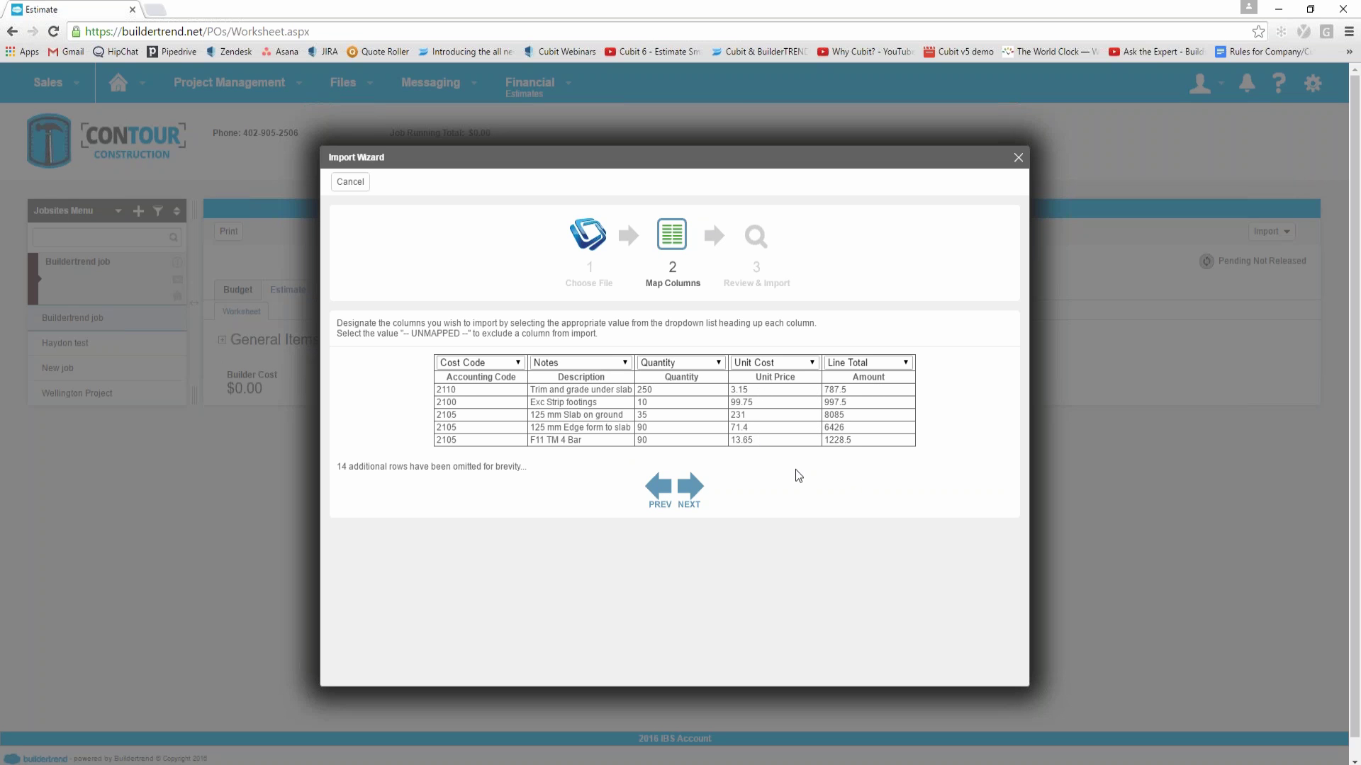
# Step: Keep the column mapping, map cost codes 6450 to Decks and 6600 to Landscaping, then proceed to review
pyautogui.click(691, 489)
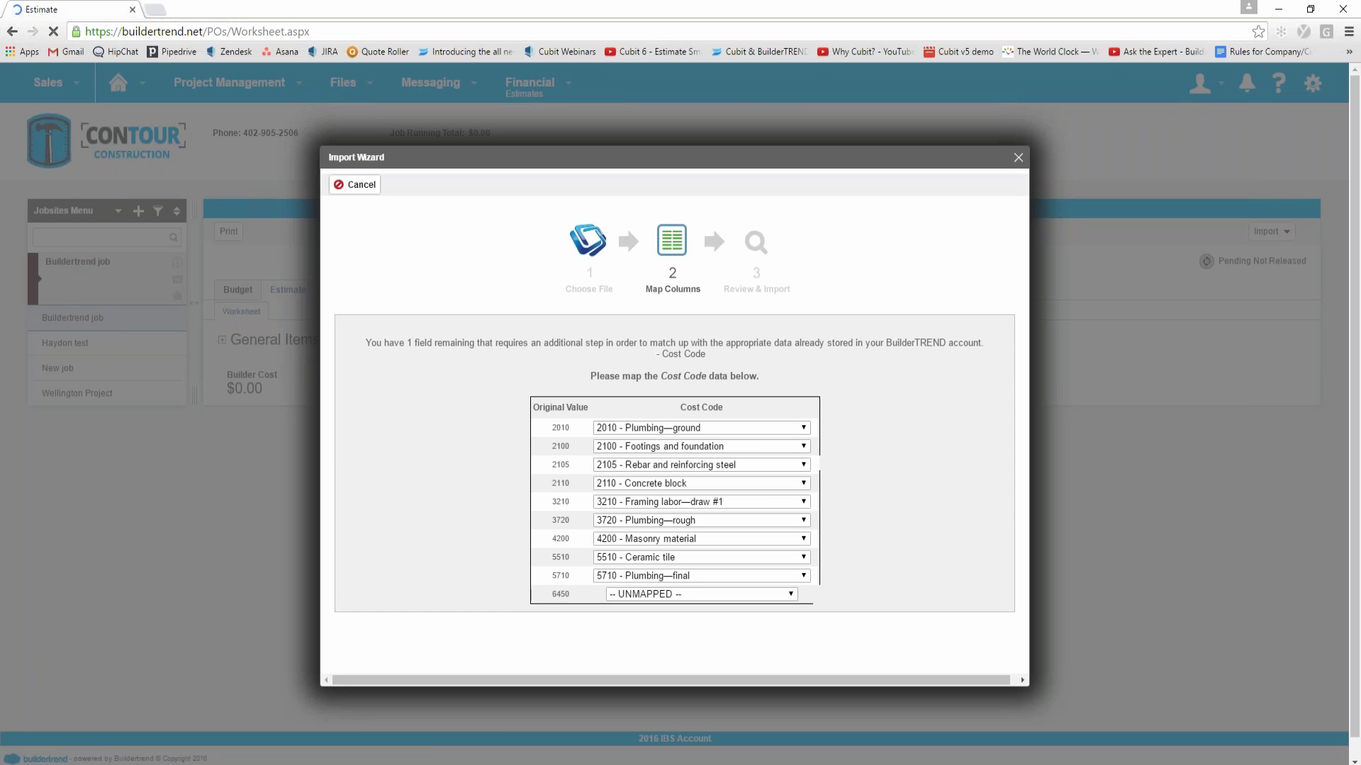
pyautogui.scroll(-2, 729, 466)
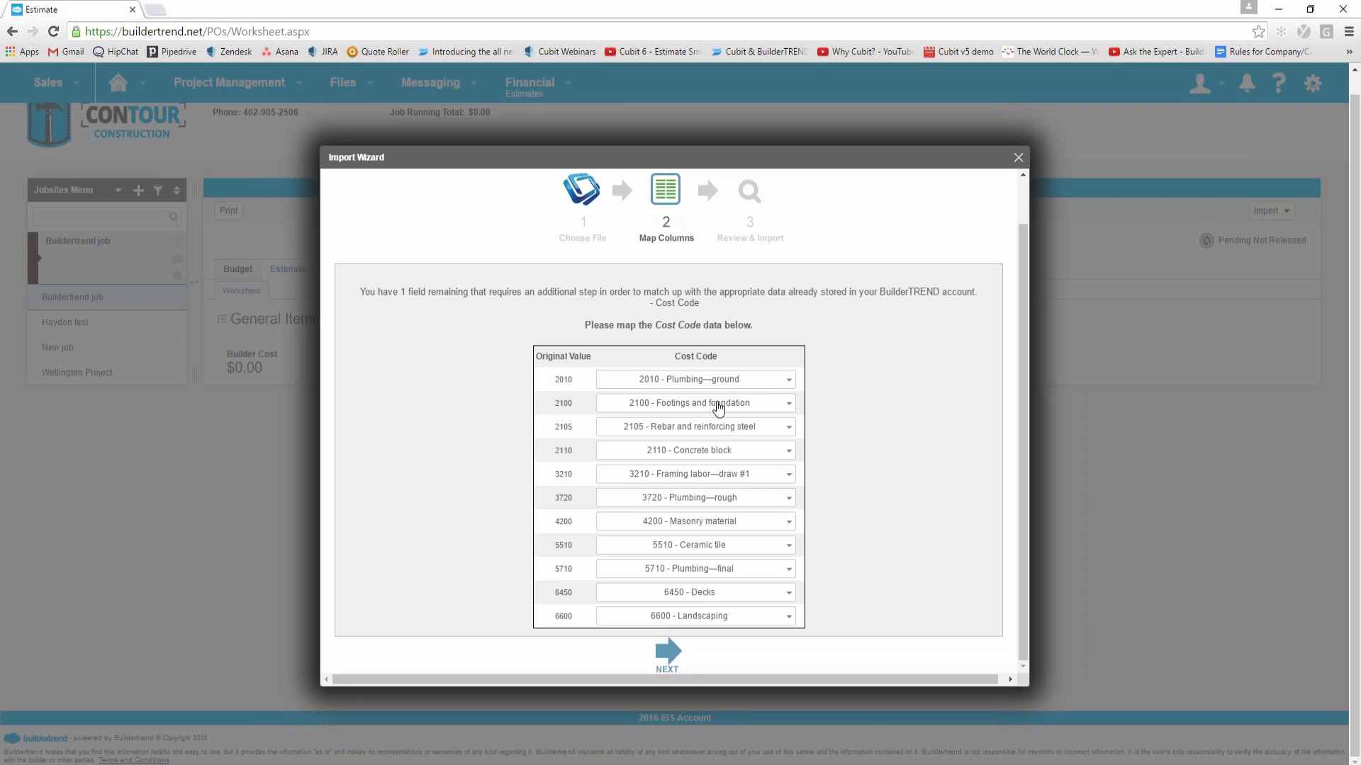
pyautogui.click(667, 652)
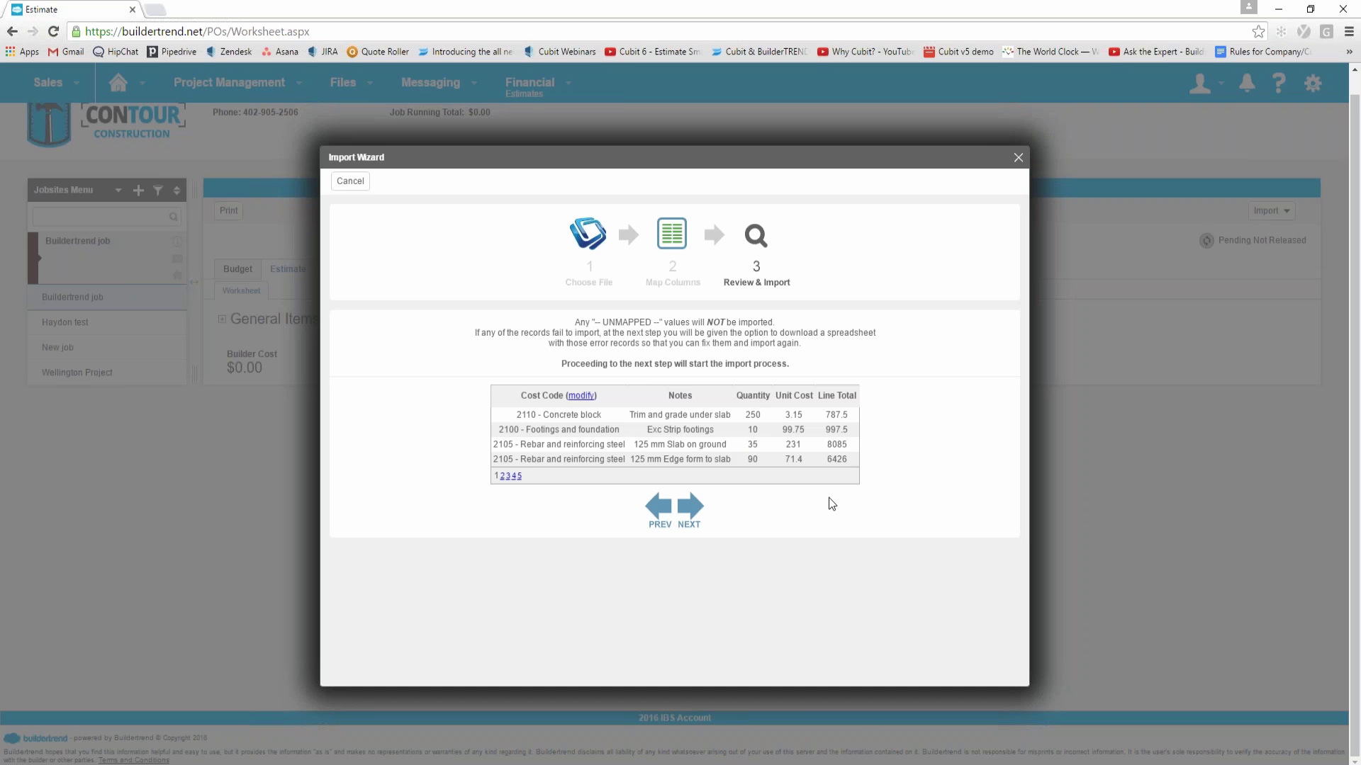
# Step: Run the import of all 18 reviewed line items into the Estimate worksheet
pyautogui.click(690, 506)
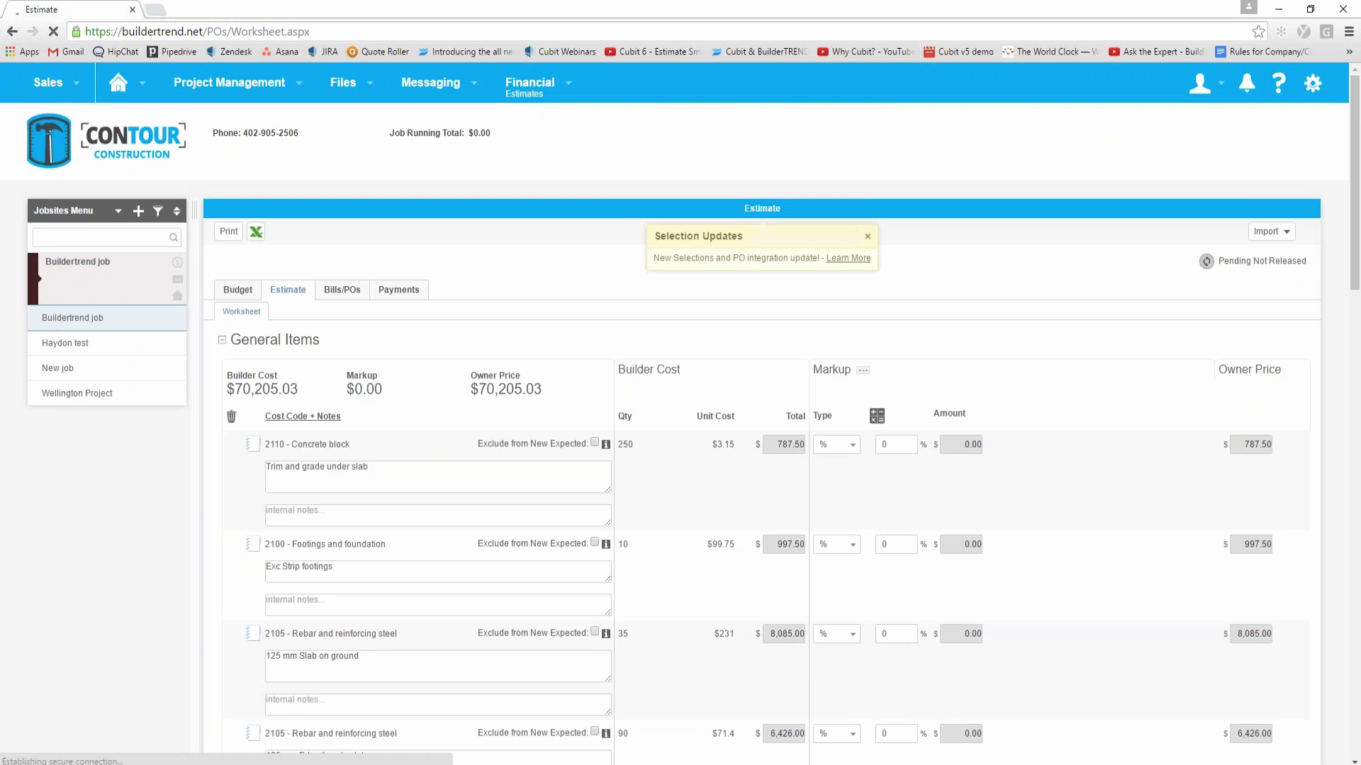
# Step: Replace the first line's note with 'Change this to what you want' and save it
pyautogui.scroll(-2, 676, 452)
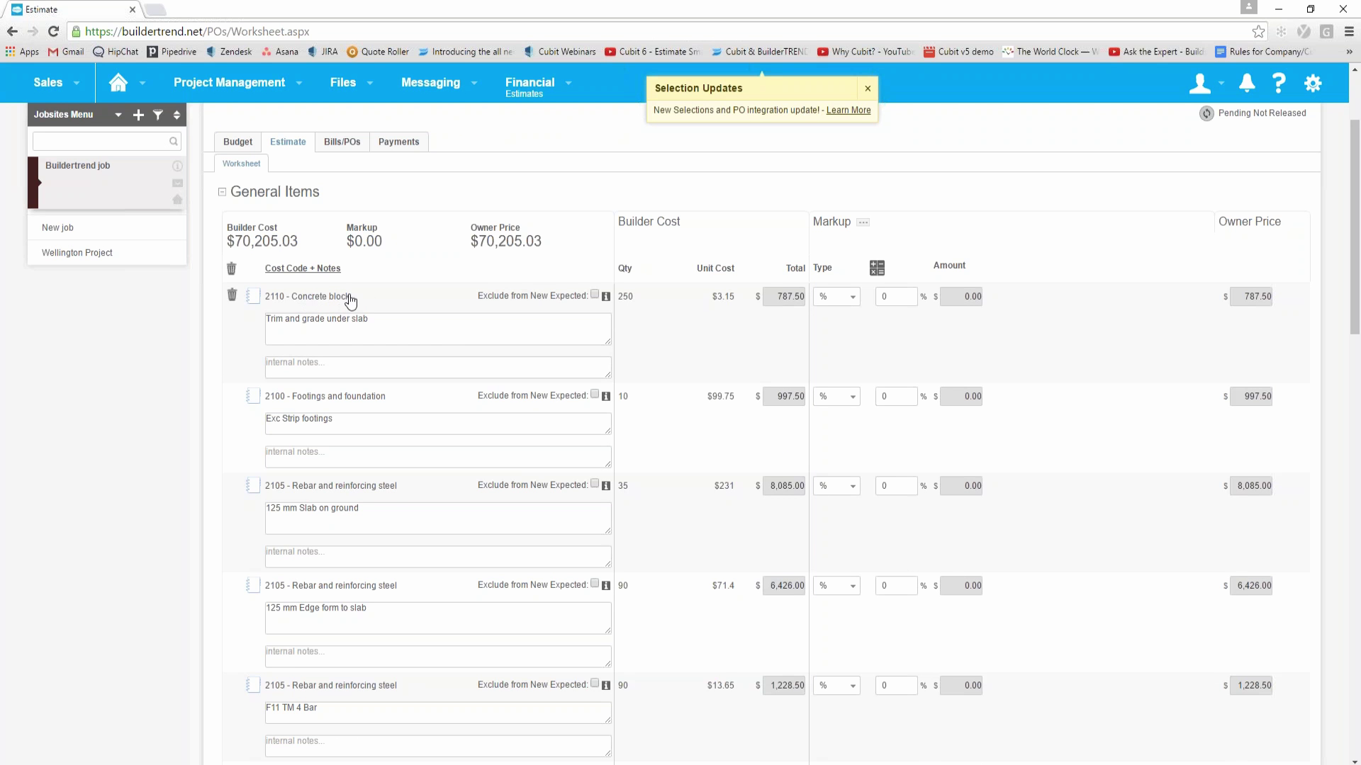
pyautogui.click(405, 320)
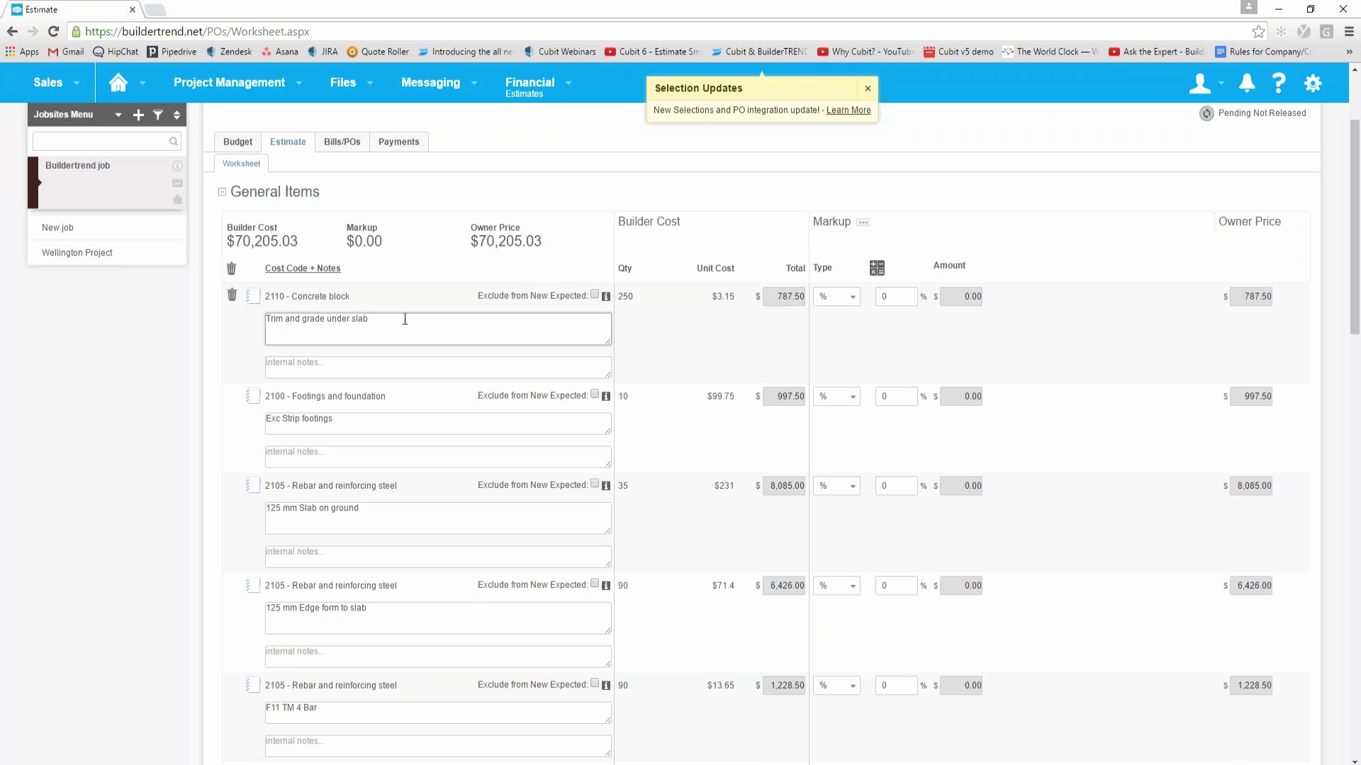
pyautogui.hotkey('ctrl', 'a')
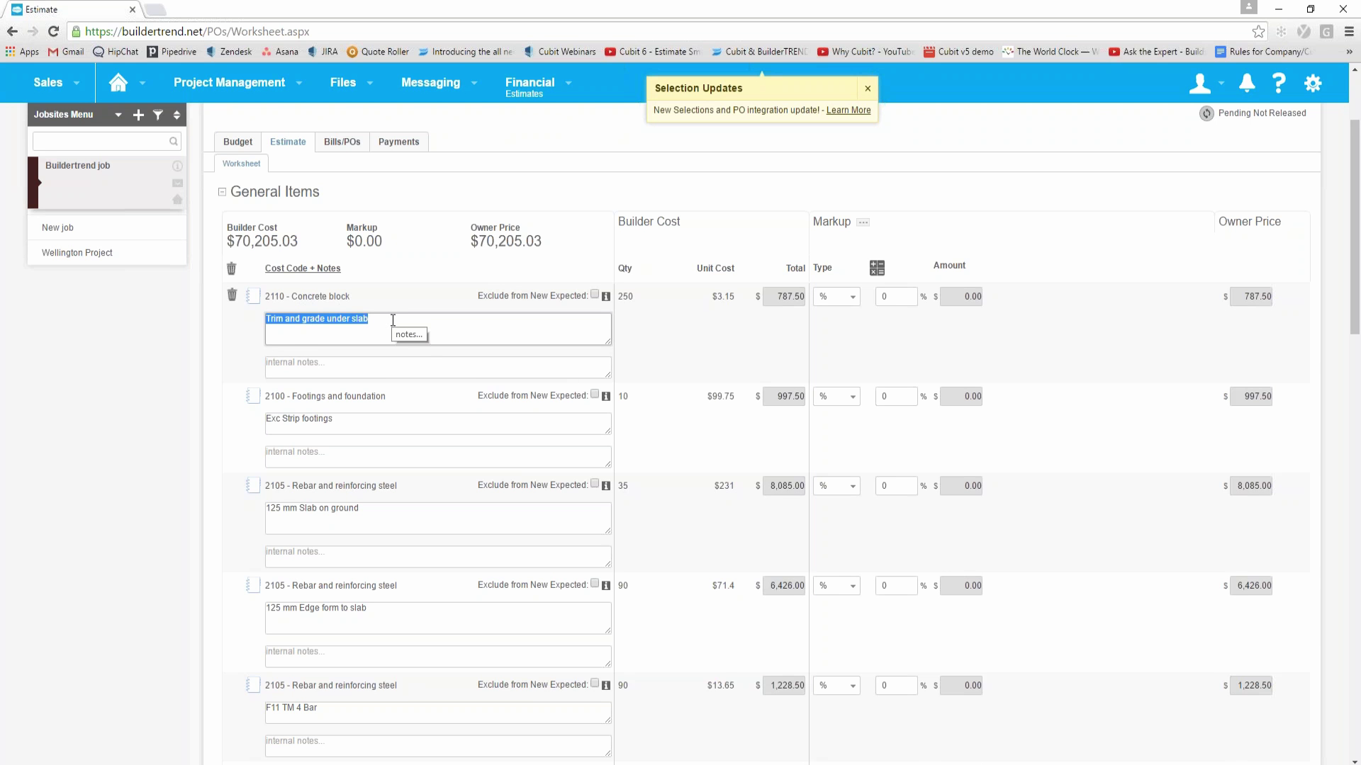
pyautogui.write('Change this to w')
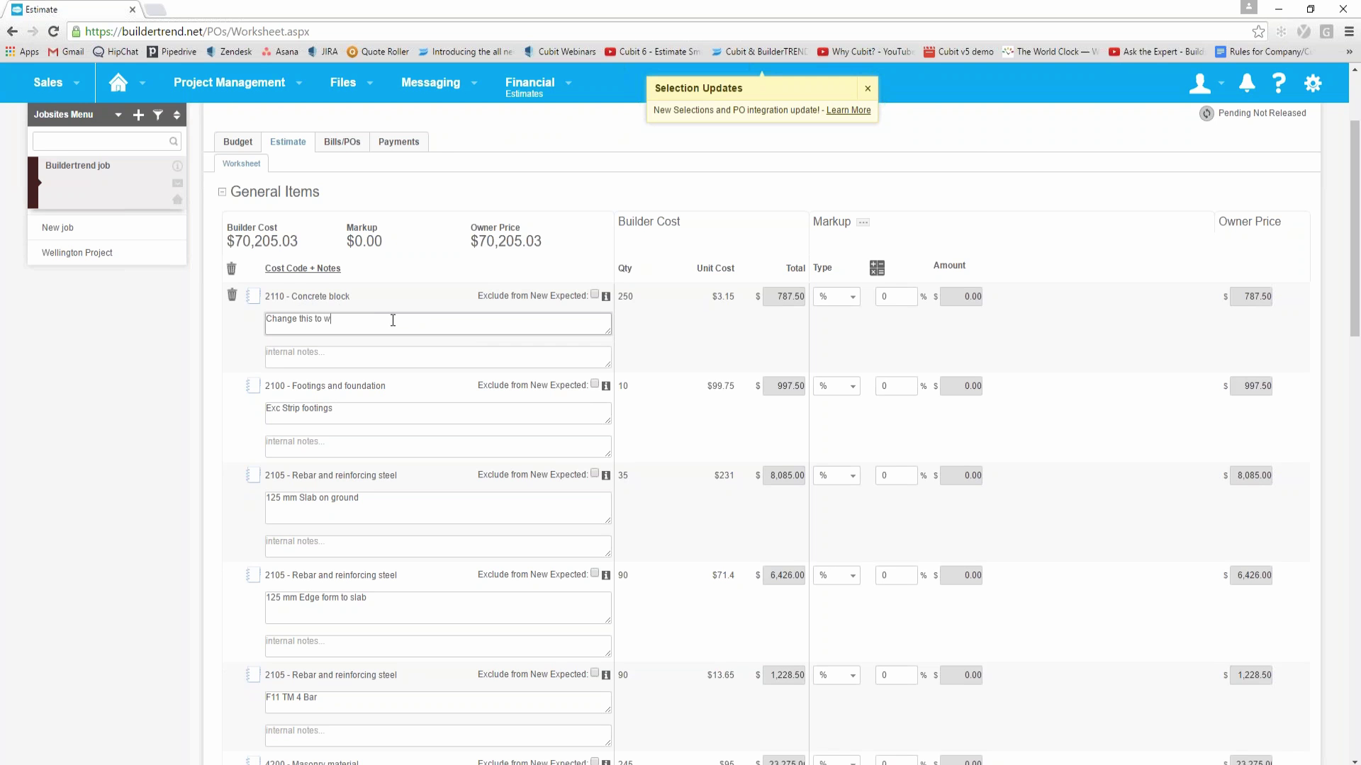
pyautogui.write('hat you want')
pyautogui.press('Return')
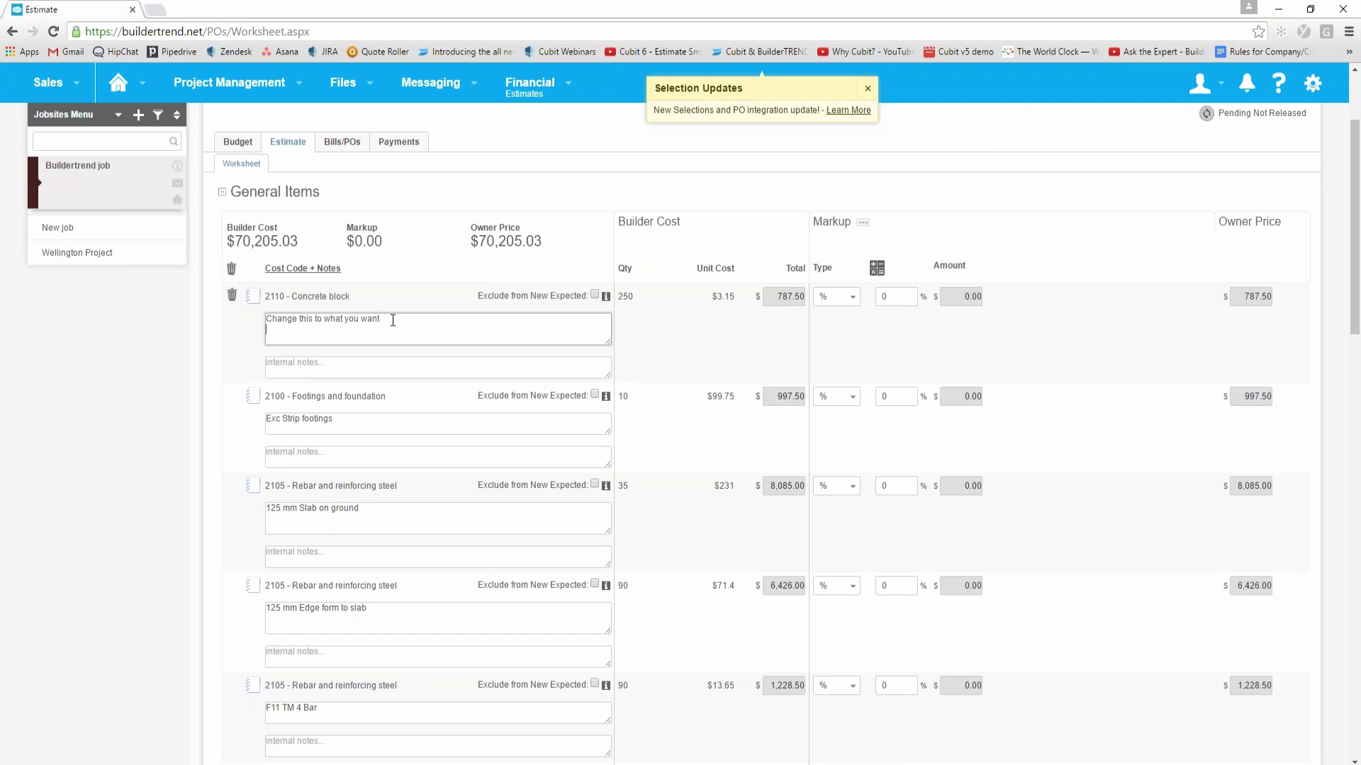
pyautogui.click(708, 345)
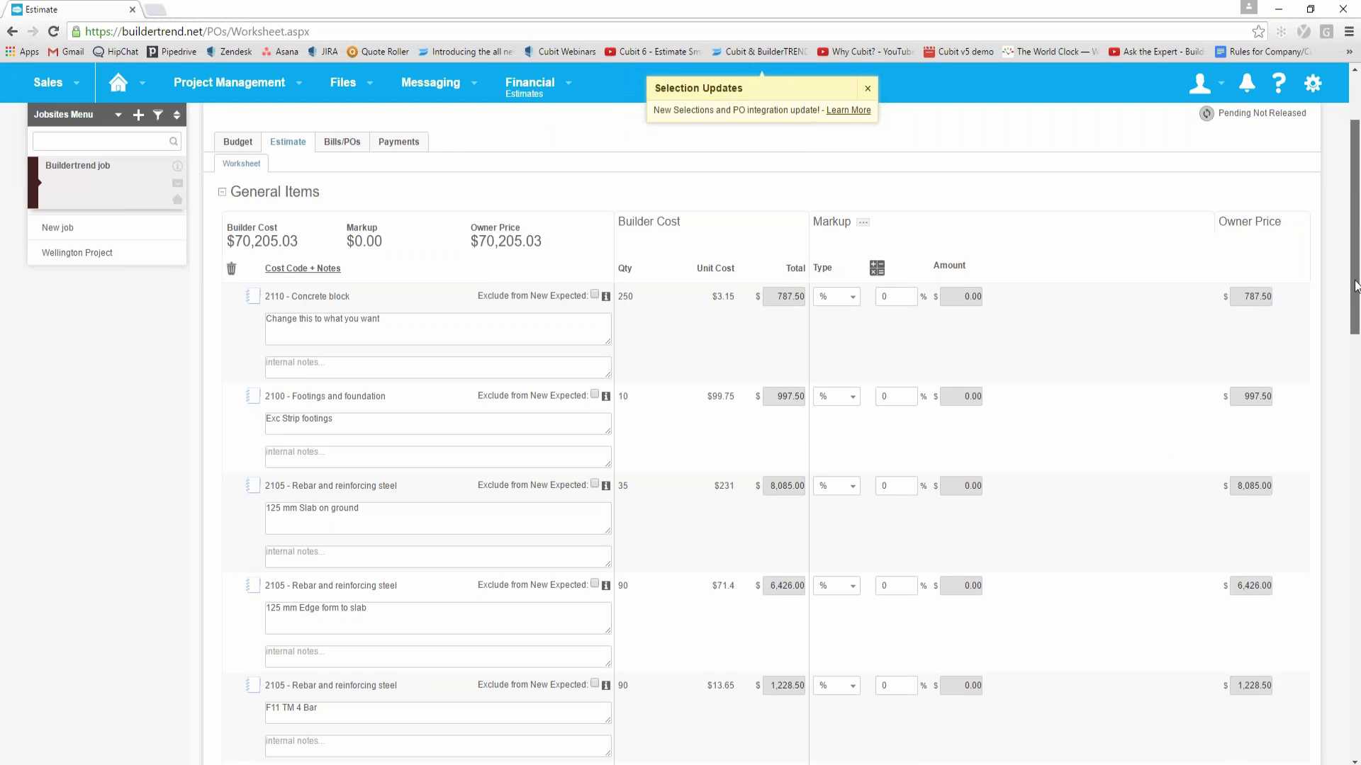
# Step: Scroll through the rest of the estimate and back to the top, dismissing a chat notification
pyautogui.moveTo(1351, 288); pyautogui.dragTo(1350, 715)
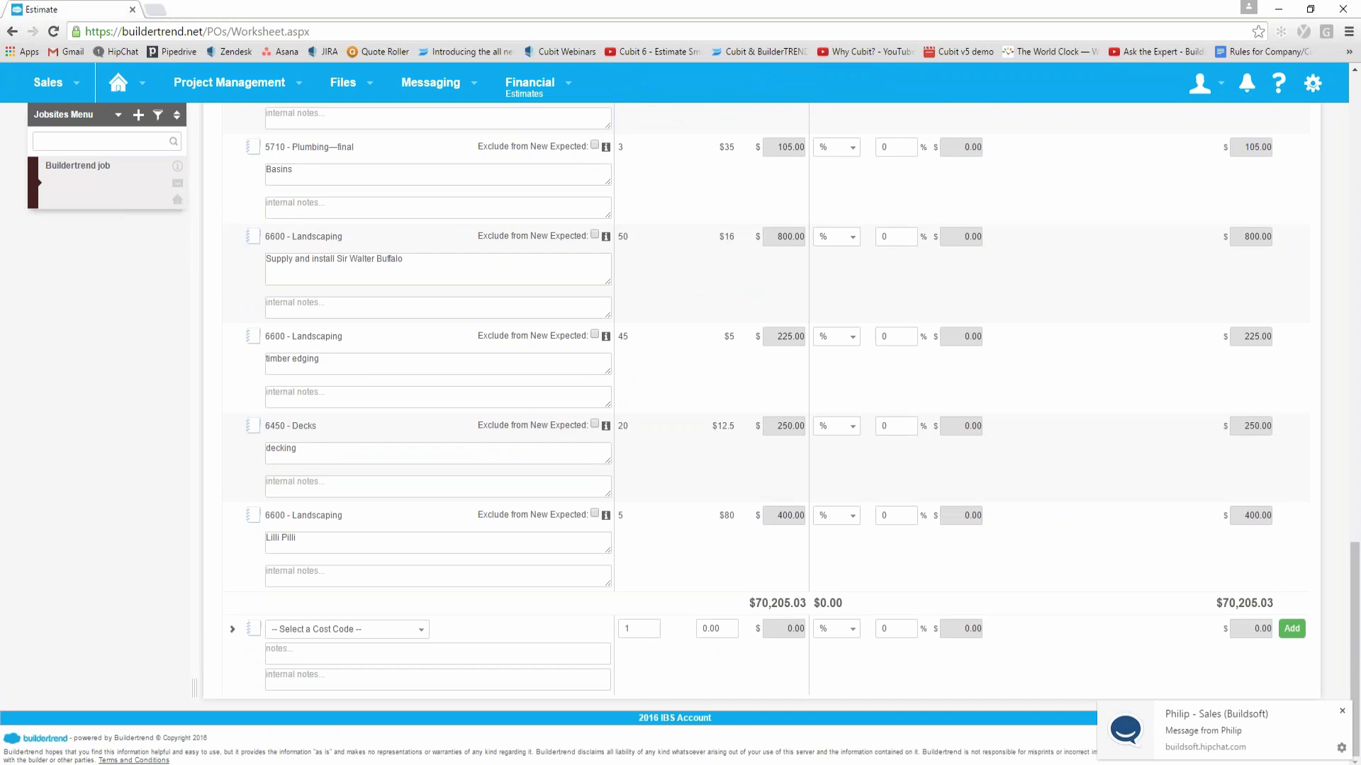
pyautogui.click(1342, 711)
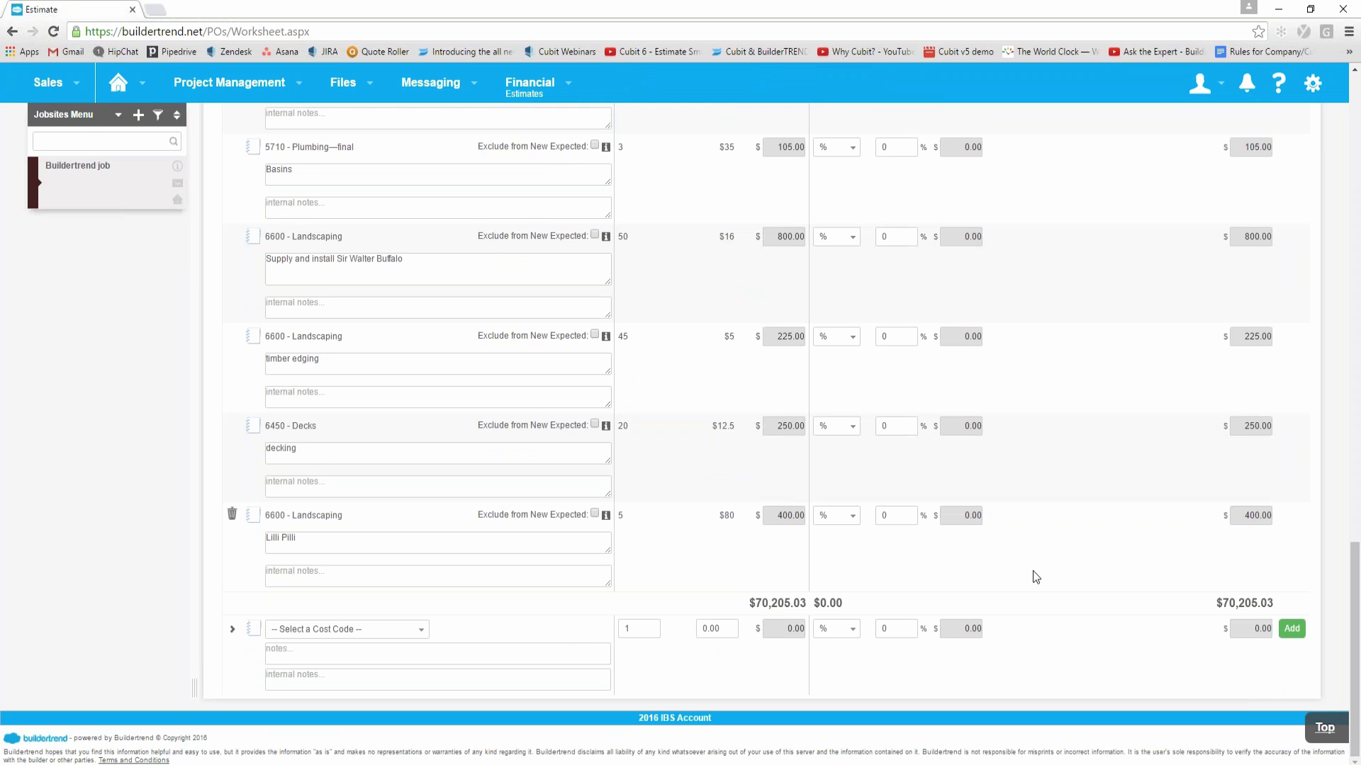
pyautogui.scroll(20, 1032, 571)
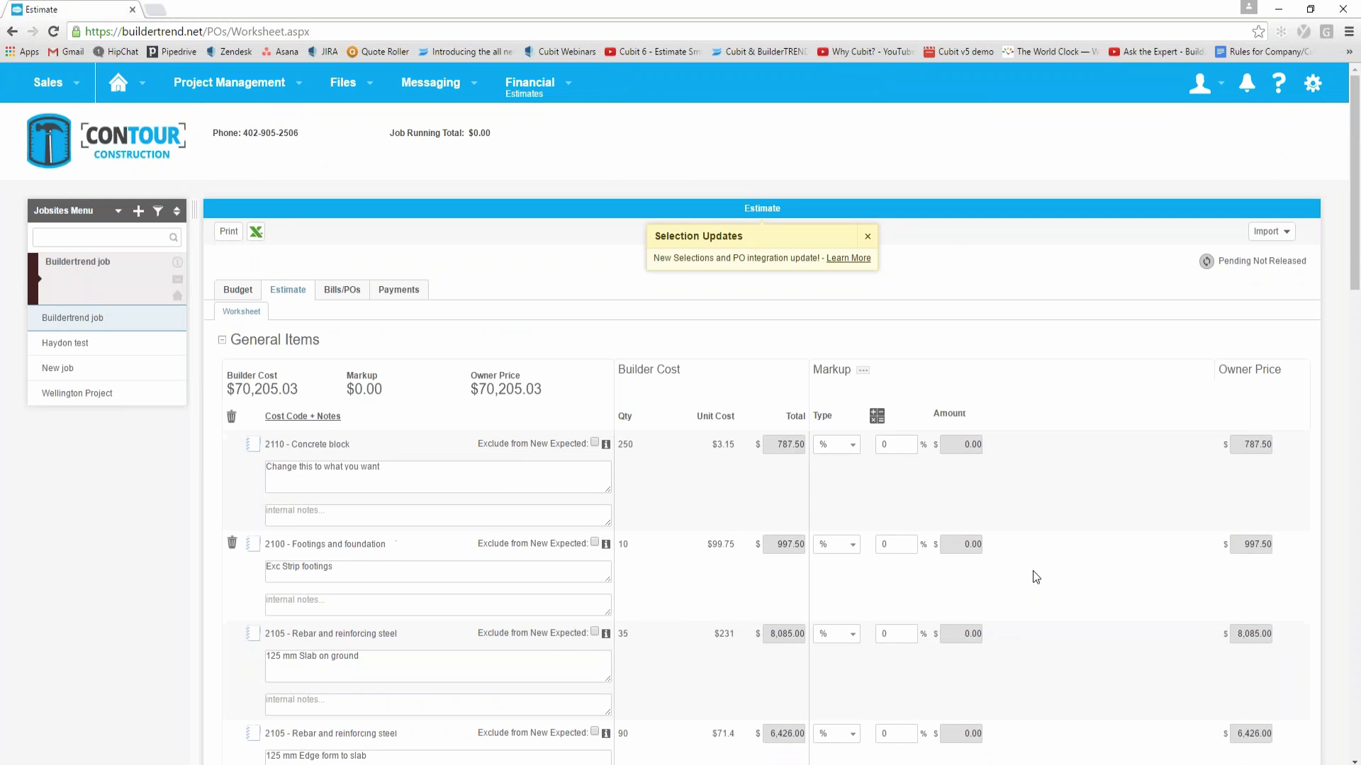